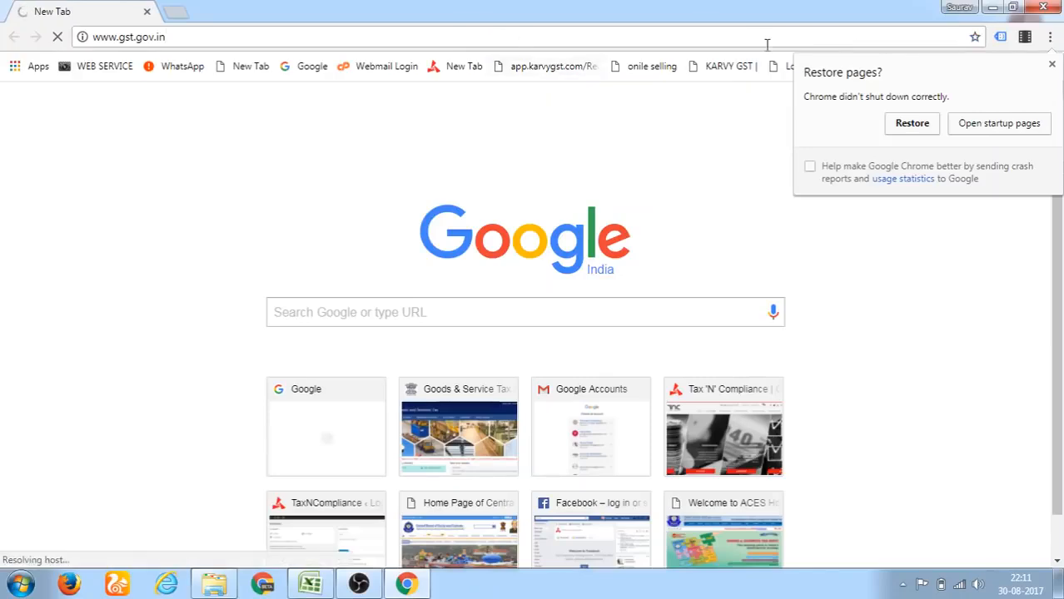
{"action": "left_click", "coordinate": [1051, 64]}
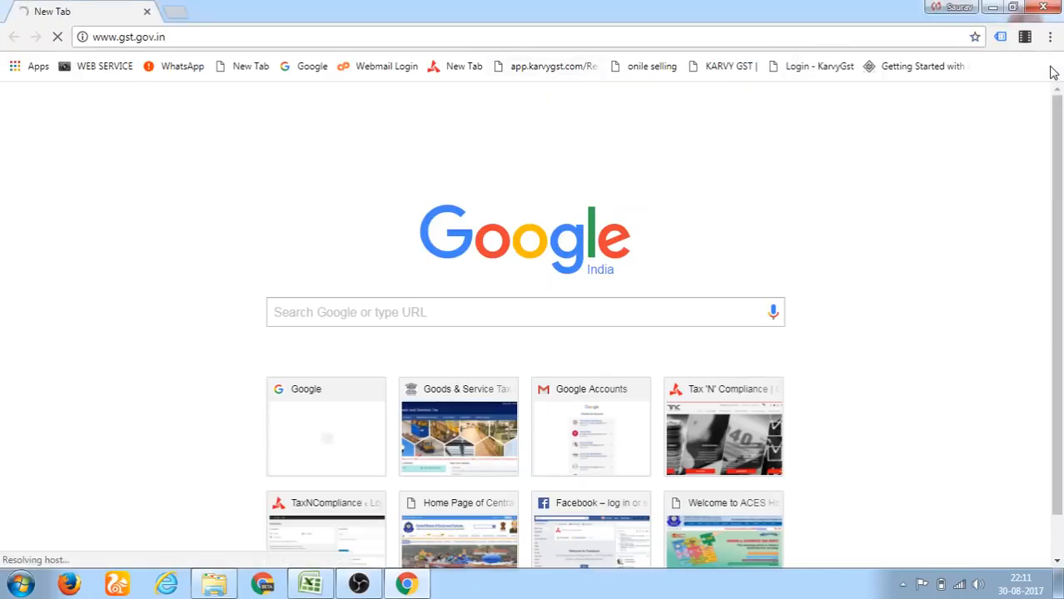
{"action": "left_click", "coordinate": [839, 37]}
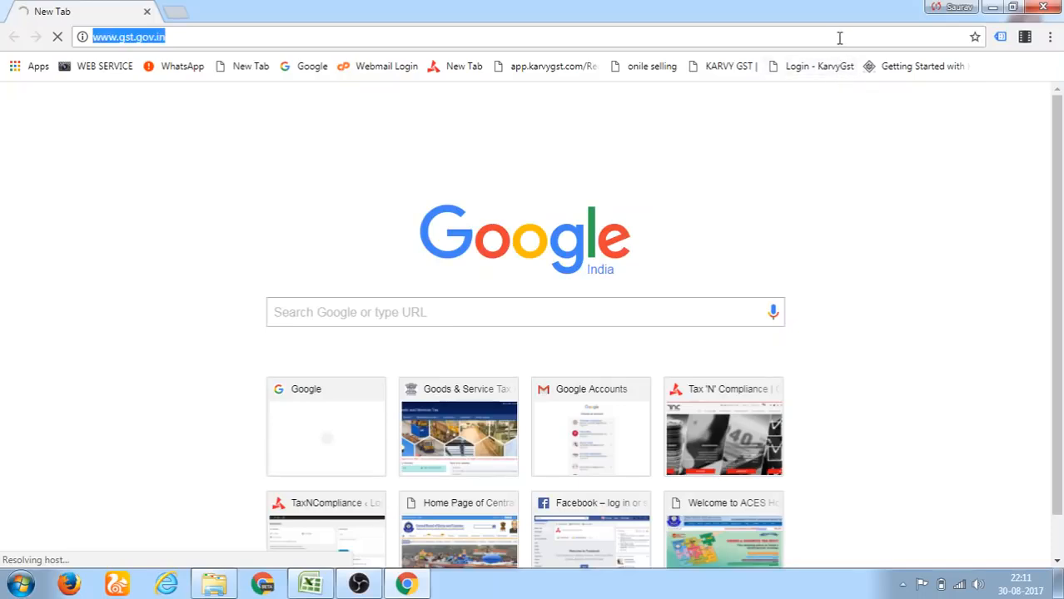
{"action": "left_click", "coordinate": [839, 38]}
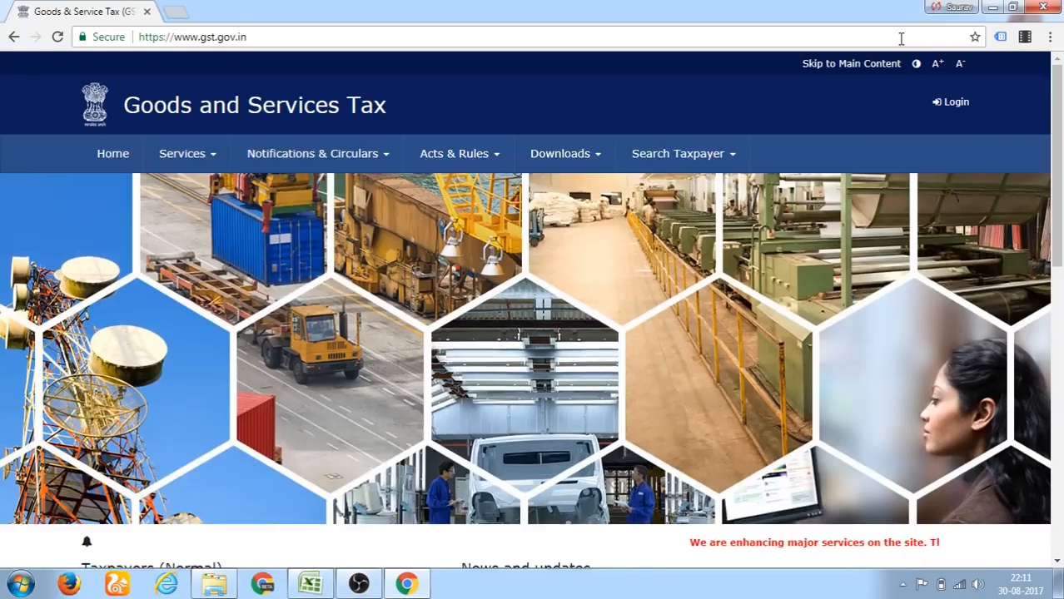
{"action": "left_click", "coordinate": [559, 160]}
{"action": "mouse_move", "coordinate": [142, 195]}
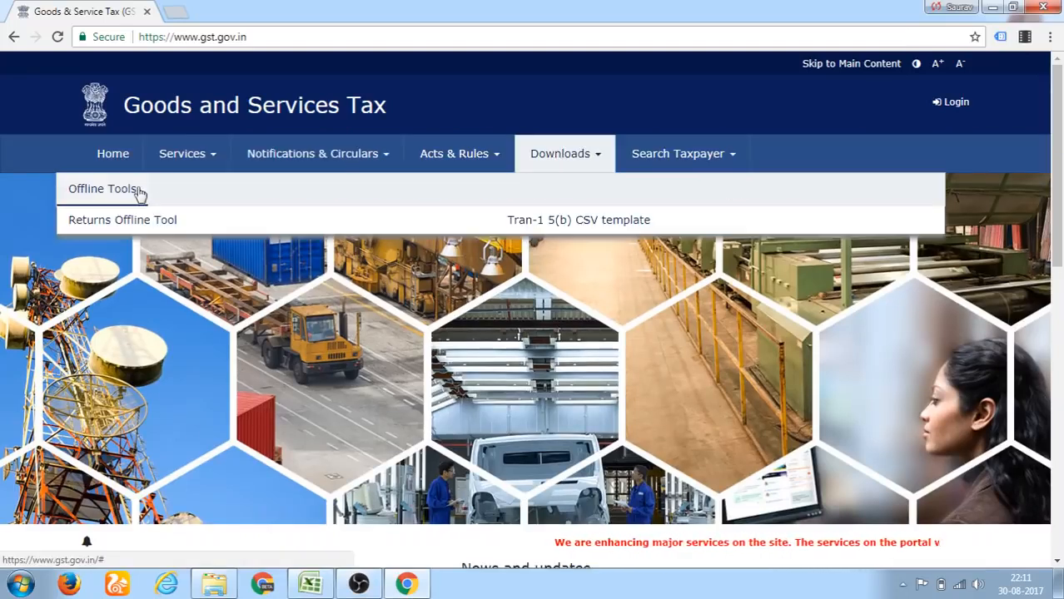
{"action": "left_click", "coordinate": [124, 220]}
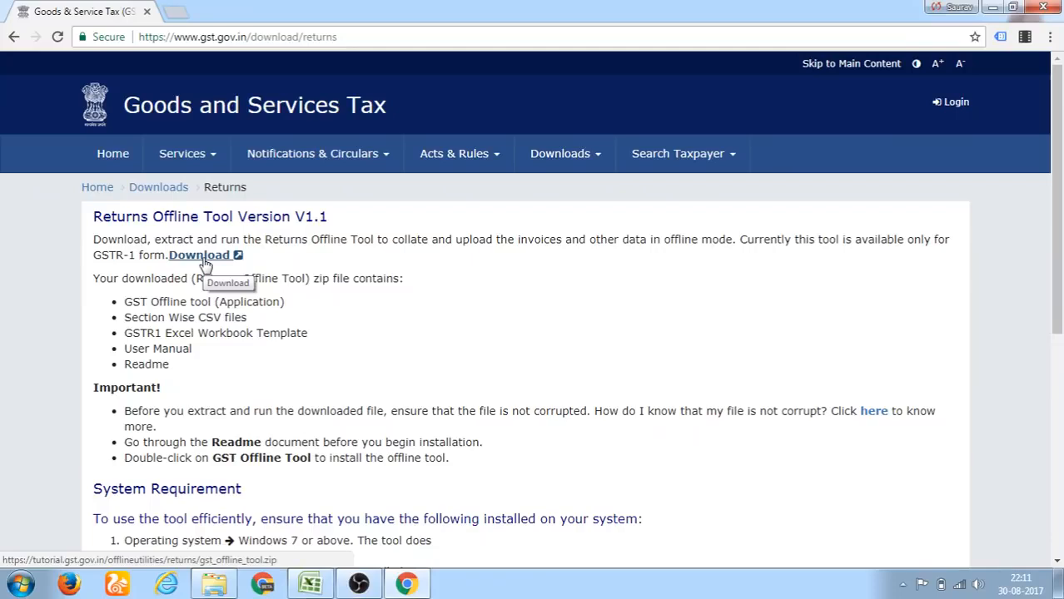
Switch to the desktop, browse the gst_offline_tool folder inside the GST folder and select the GST Offline Tool application
{"action": "left_click", "coordinate": [993, 9]}
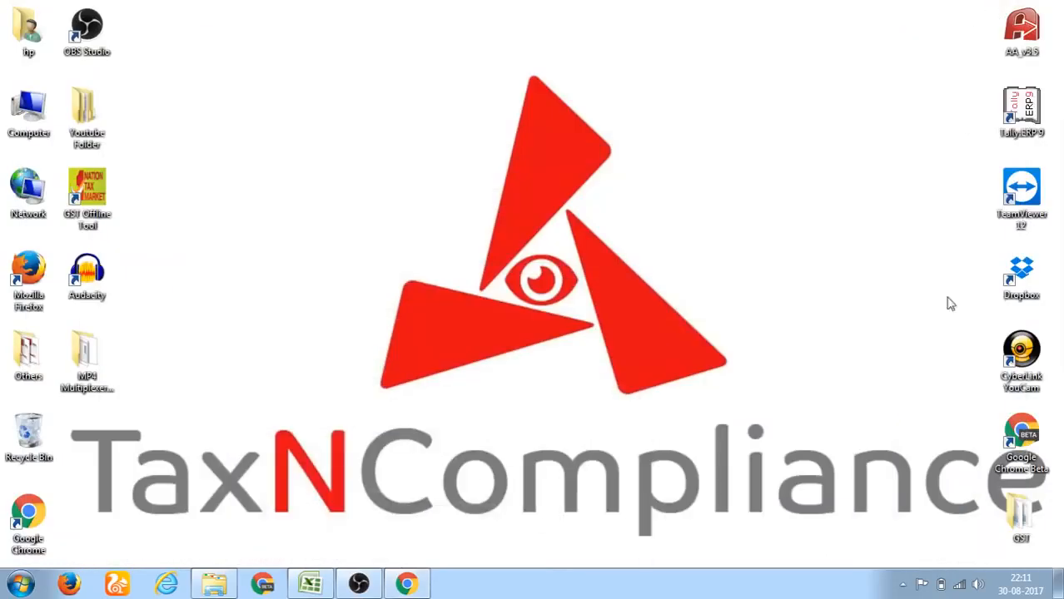
{"action": "double_click", "coordinate": [1024, 524]}
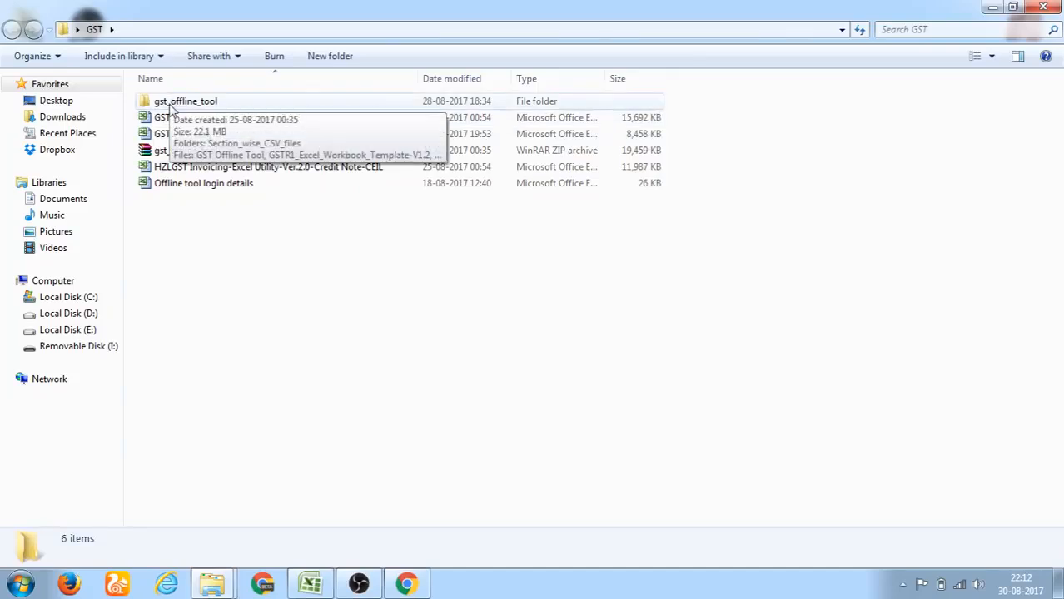
{"action": "double_click", "coordinate": [173, 107]}
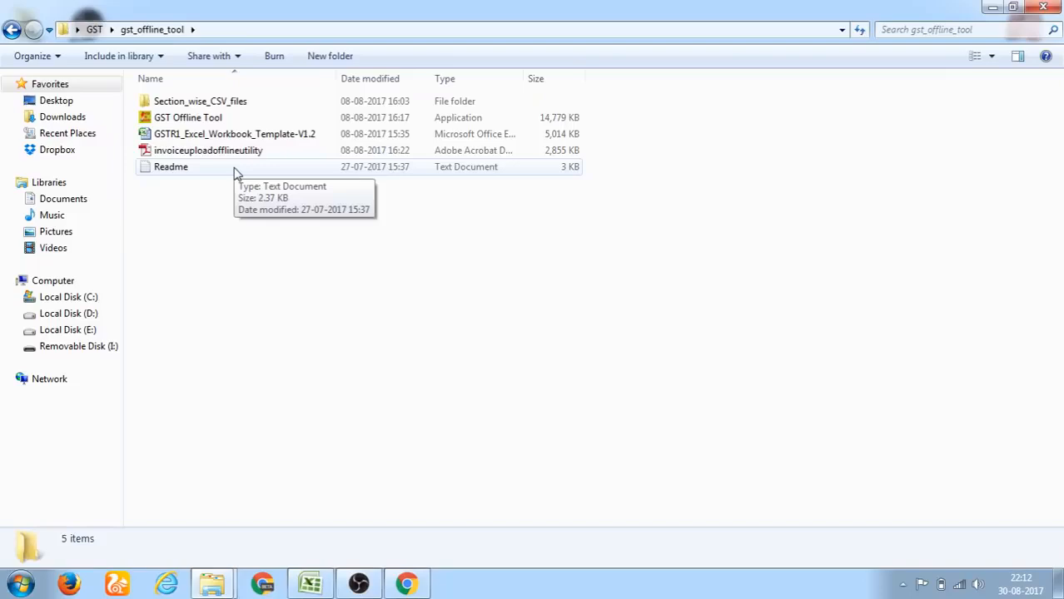
{"action": "left_click", "coordinate": [215, 121]}
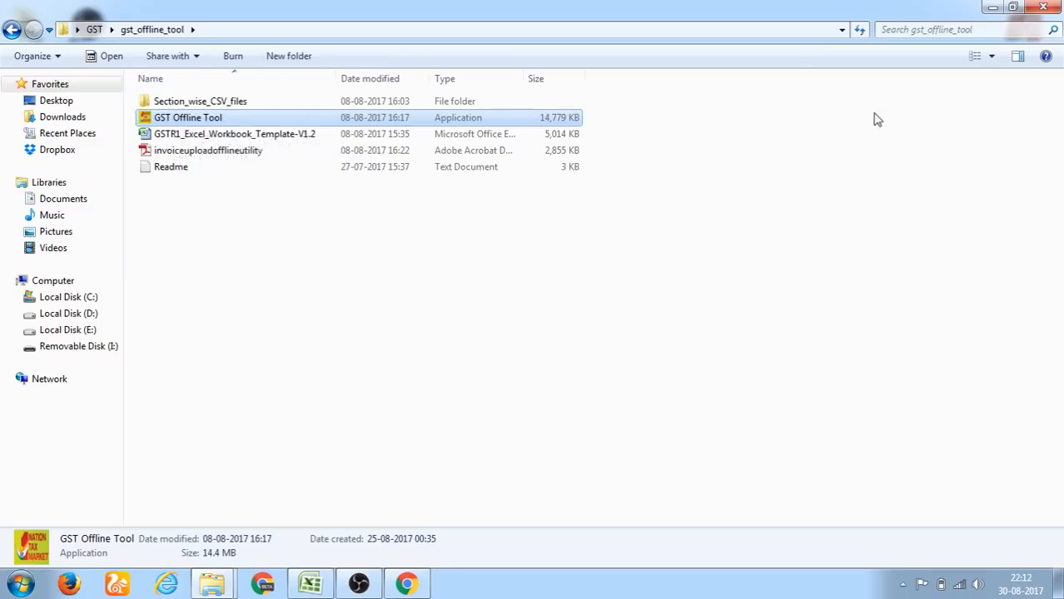
{"action": "left_click", "coordinate": [991, 7]}
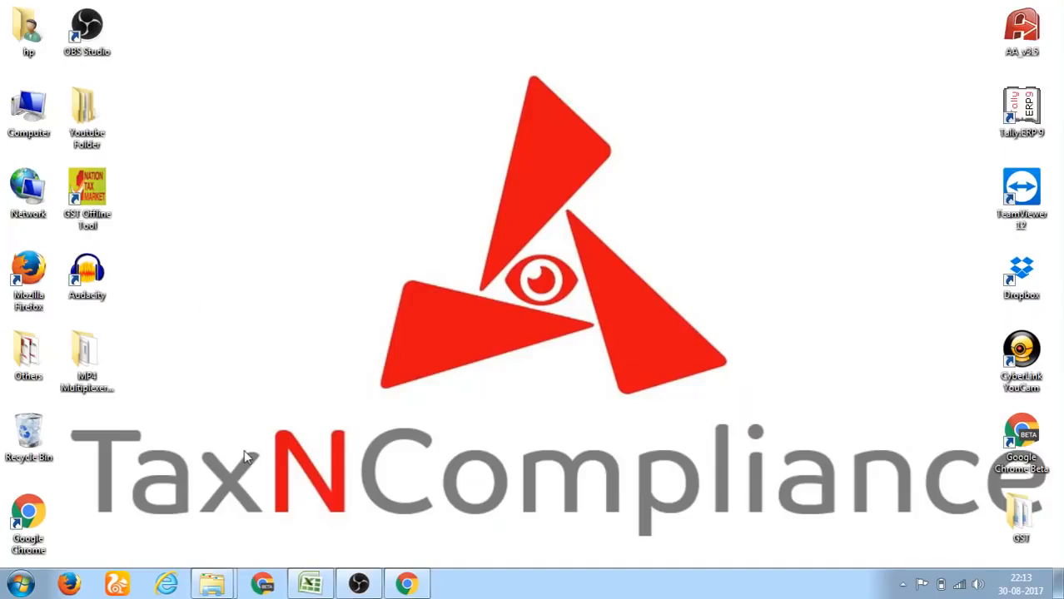
Open the GSTR1_Excel_Workbook_Template-V1.2 workbook from the gst_offline_tool folder
{"action": "mouse_move", "coordinate": [310, 583]}
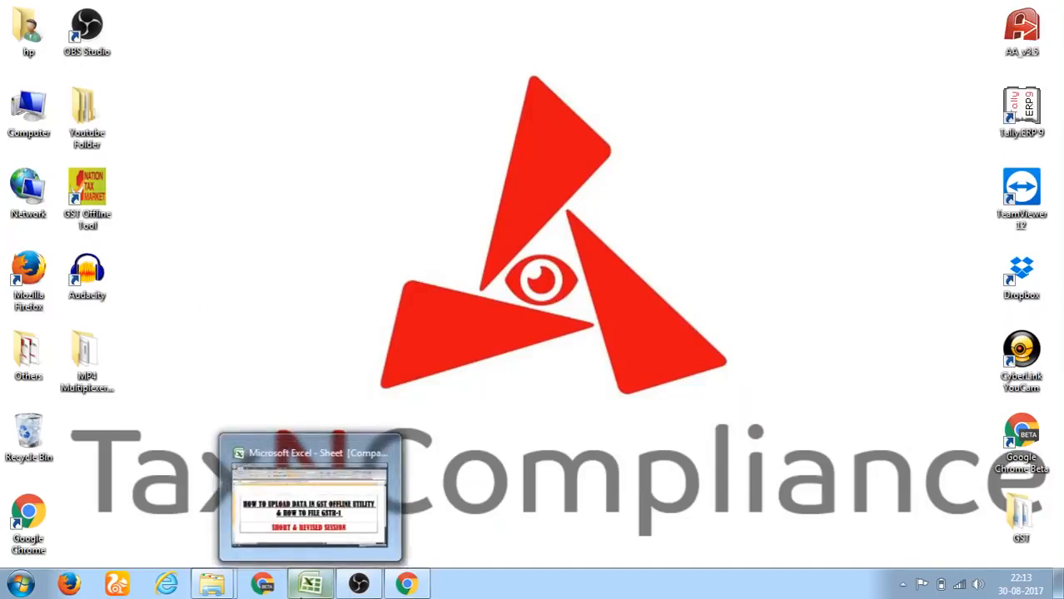
{"action": "mouse_move", "coordinate": [212, 582]}
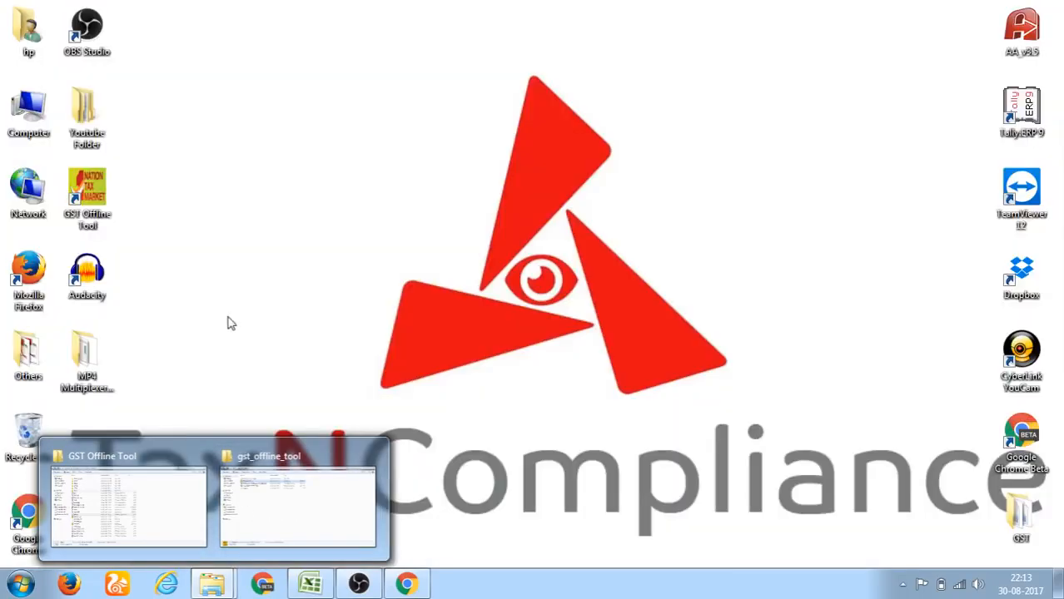
{"action": "left_click", "coordinate": [275, 503]}
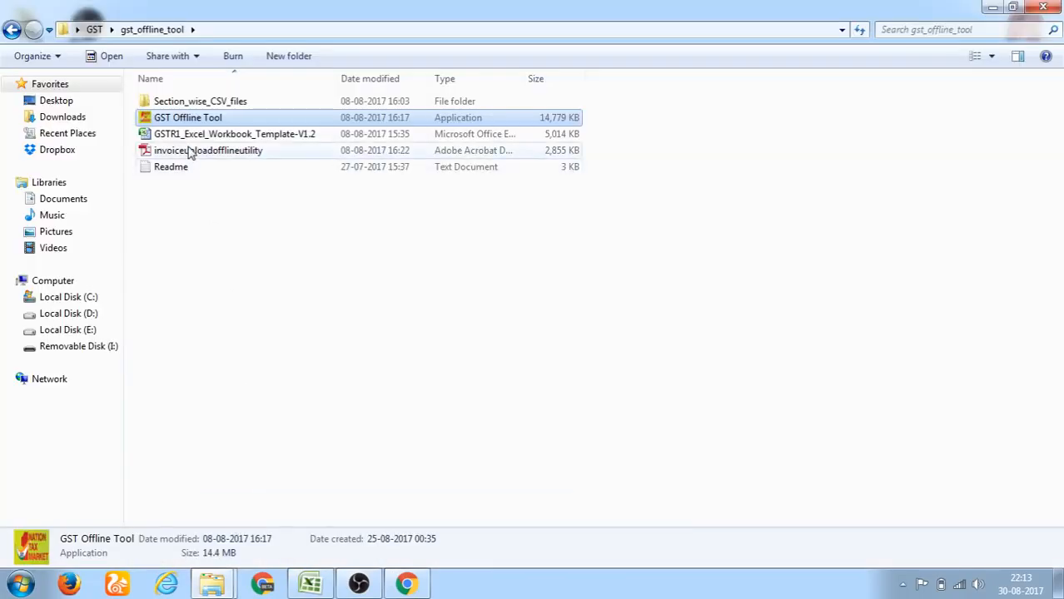
{"action": "left_click", "coordinate": [192, 139]}
{"action": "double_click", "coordinate": [192, 139]}
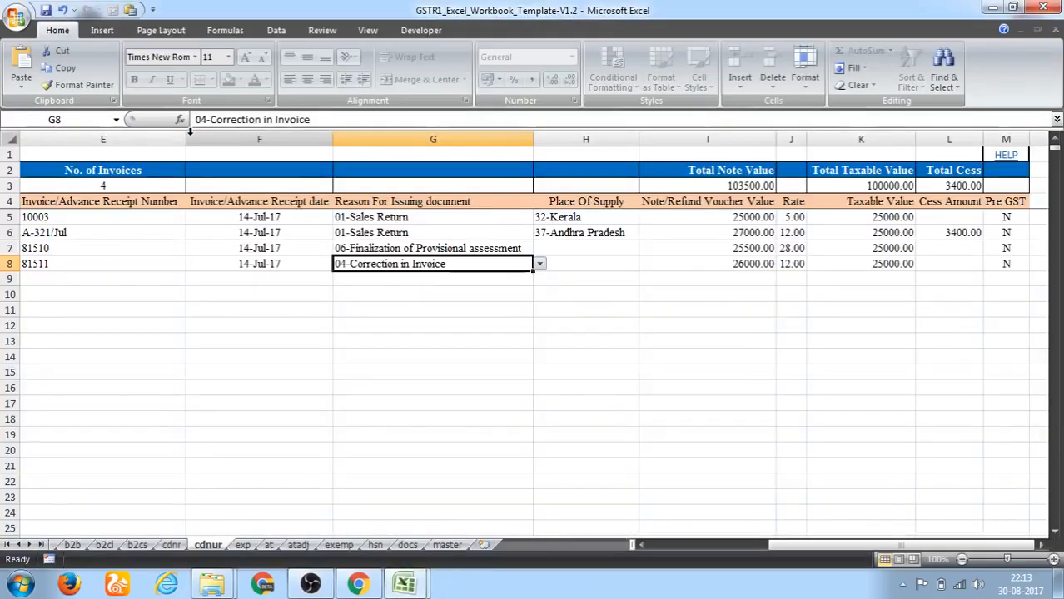
View the start of the cdnur data and read the Help Instruction sheet down to its B2B Supplies section
{"action": "key", "text": "Up"}
{"action": "key", "text": "Up"}
{"action": "key", "text": "Up"}
{"action": "key", "text": "Left"}
{"action": "key", "text": "Home"}
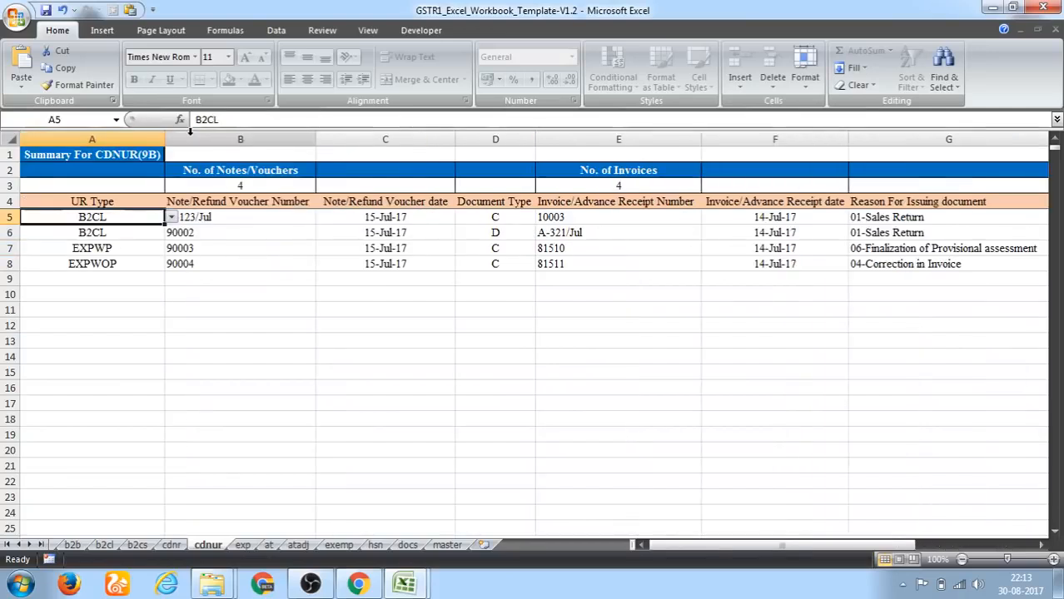
{"action": "left_click", "coordinate": [6, 546]}
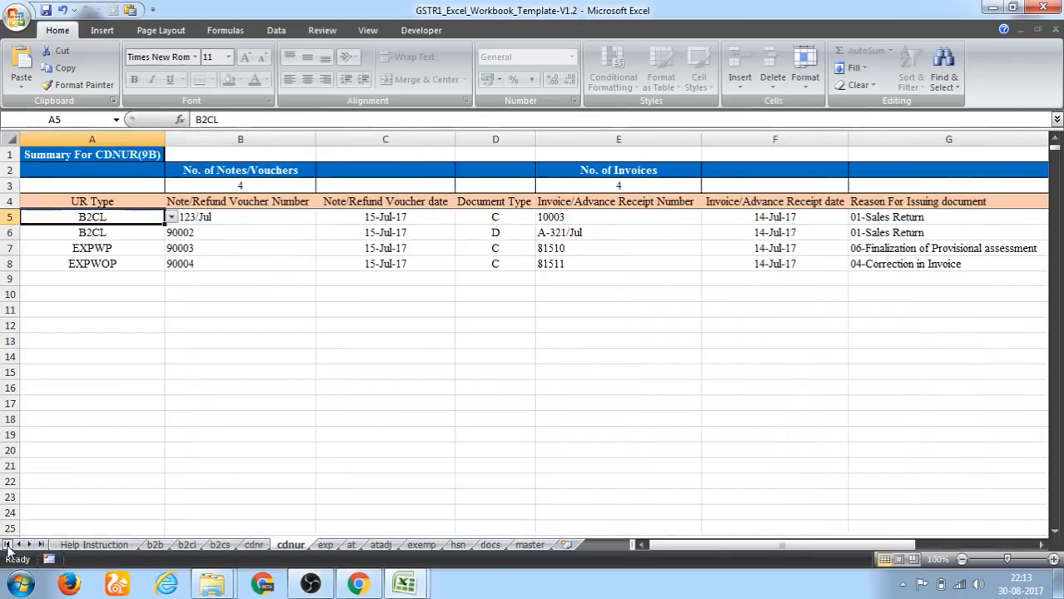
{"action": "left_click", "coordinate": [124, 547]}
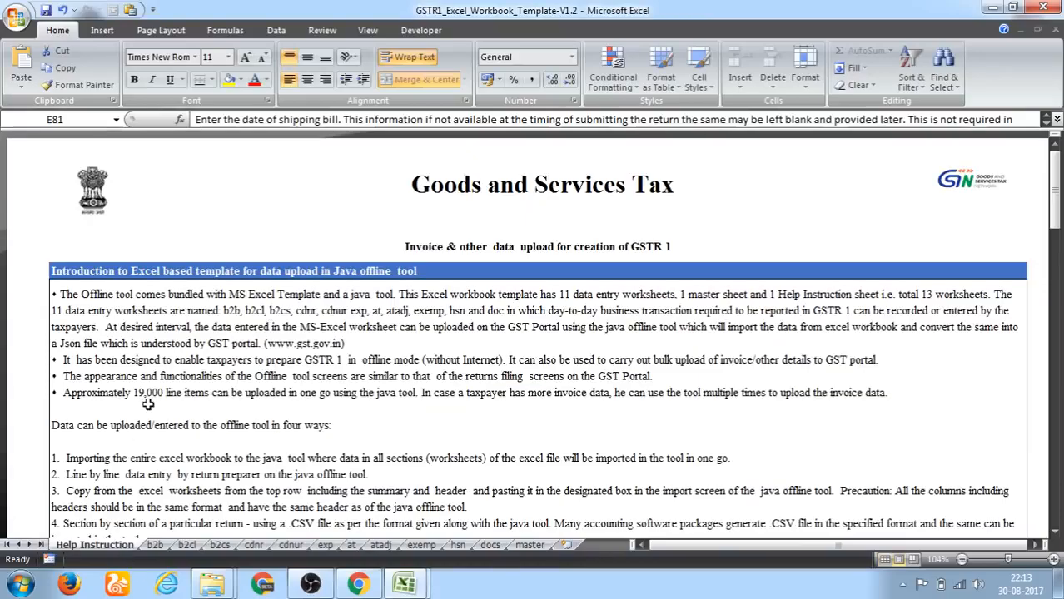
{"action": "left_click_drag", "start_coordinate": [1055, 150], "coordinate": [1057, 197]}
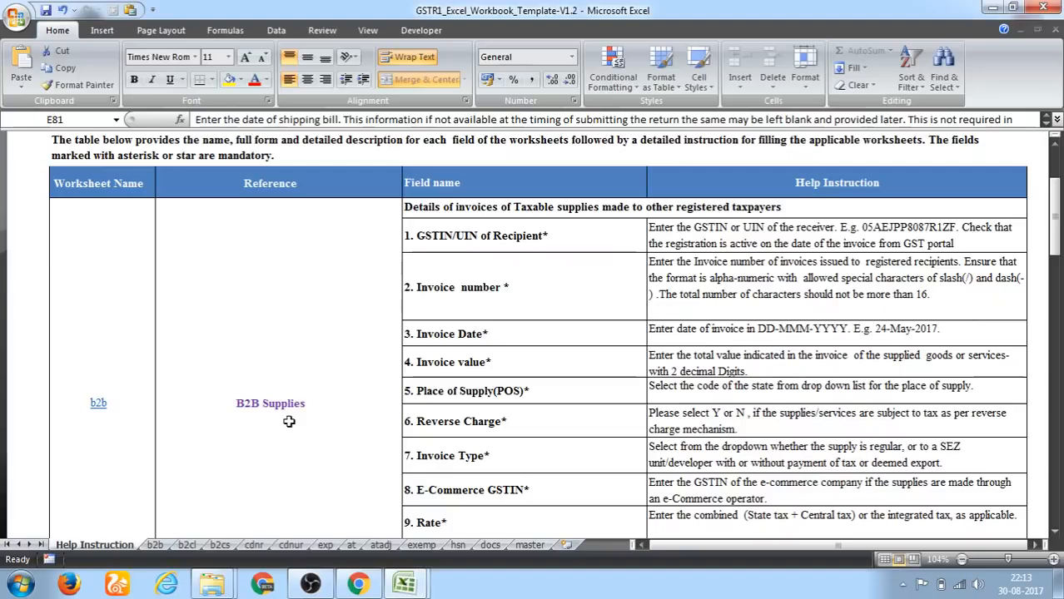
{"action": "left_click", "coordinate": [289, 422]}
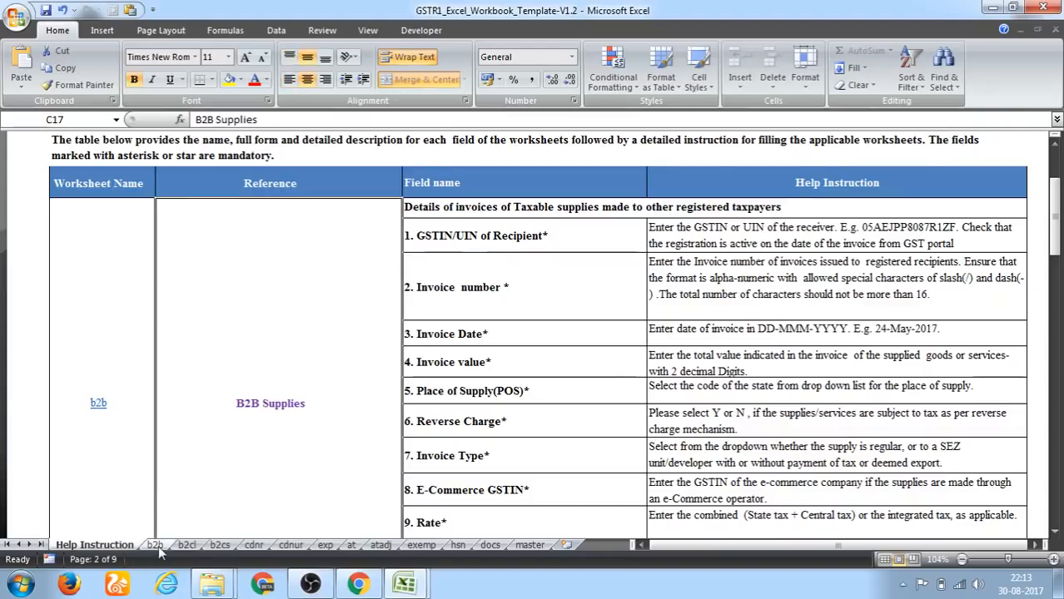
Check the b2cl and b2cs sheets and examine the Help Instruction reference entries from B2B Supplies to Advance adjustments
{"action": "left_click", "coordinate": [186, 546]}
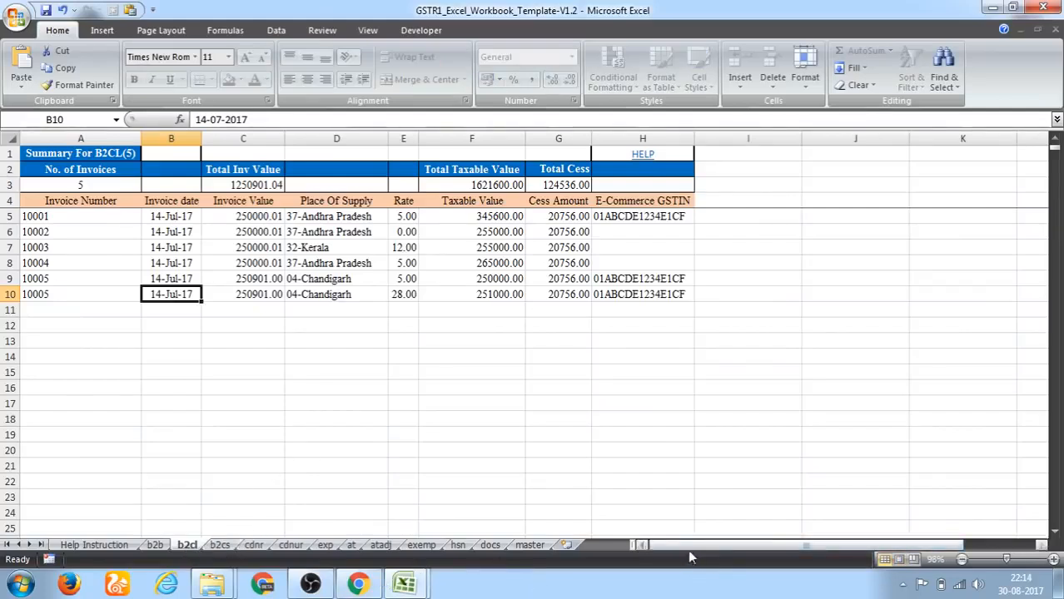
{"action": "left_click", "coordinate": [223, 546]}
{"action": "left_click", "coordinate": [87, 546]}
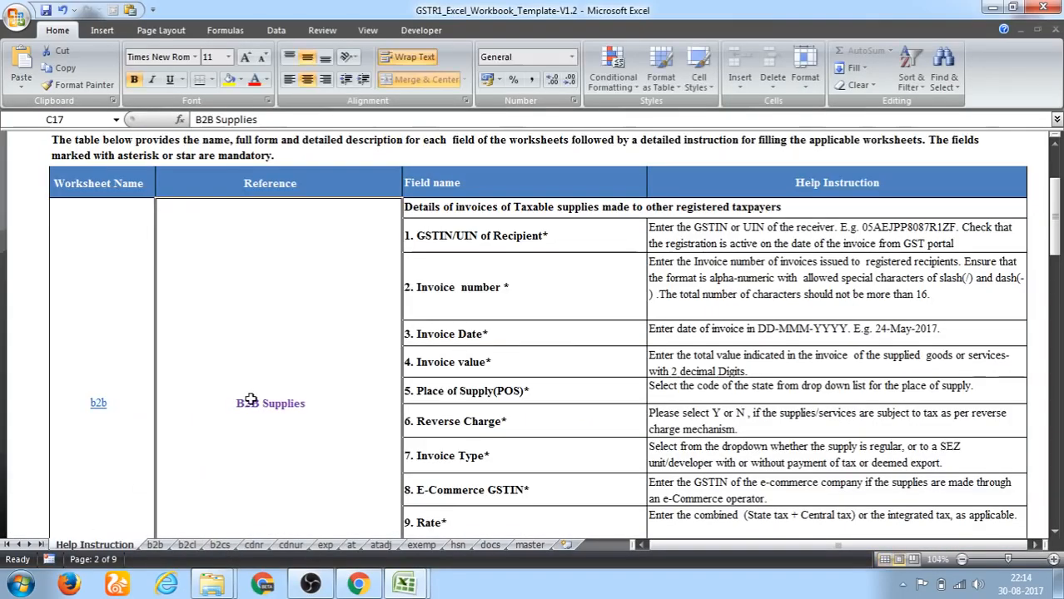
{"action": "key", "text": "Down"}
{"action": "key", "text": "Down"}
{"action": "key", "text": "Down"}
{"action": "key", "text": "Down"}
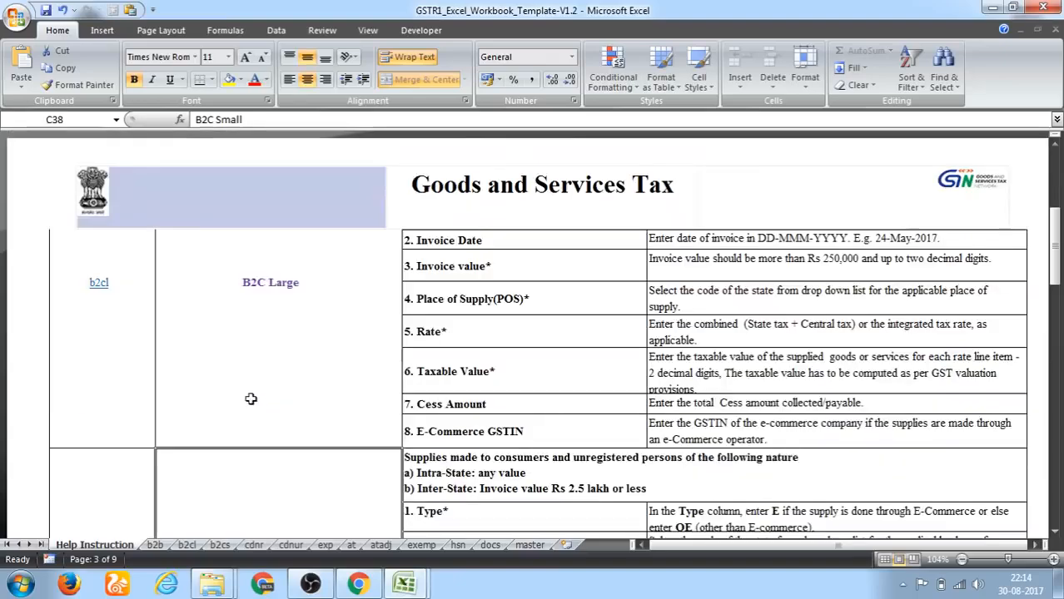
{"action": "key", "text": "Down"}
{"action": "key", "text": "Down"}
{"action": "key", "text": "Down"}
{"action": "key", "text": "Down"}
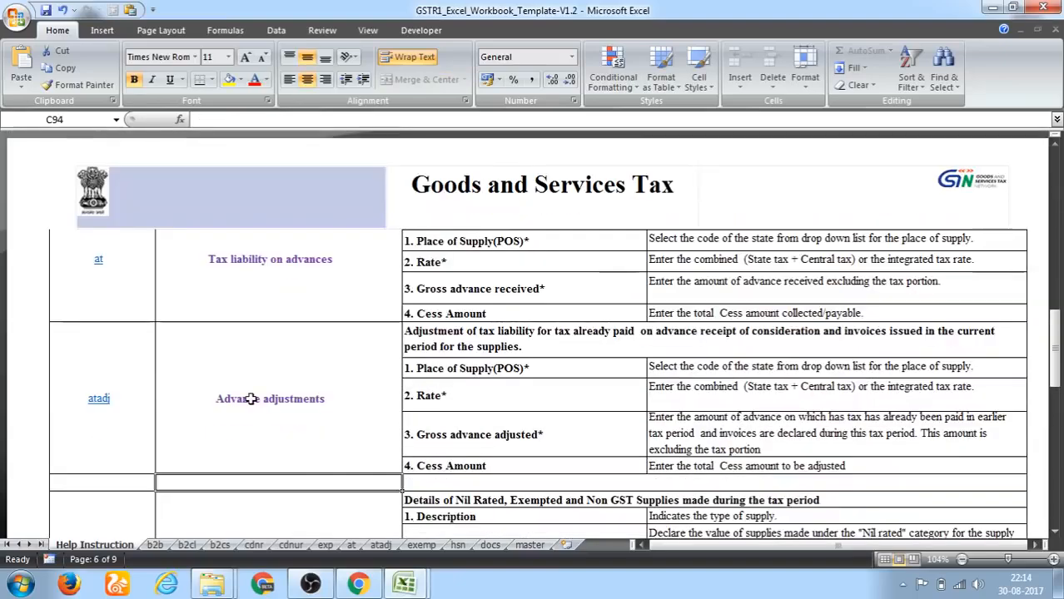
Look through the b2b, b2cl, b2cs and cdnr data entry worksheets in turn
{"action": "left_click", "coordinate": [155, 545]}
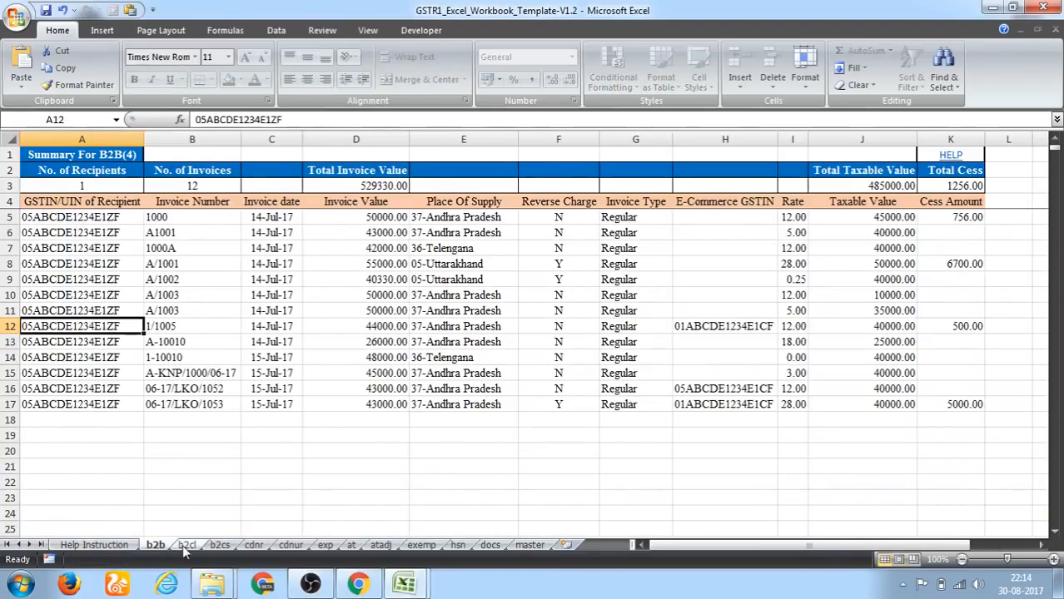
{"action": "left_click", "coordinate": [186, 545]}
{"action": "left_click", "coordinate": [218, 545]}
{"action": "left_click", "coordinate": [253, 546]}
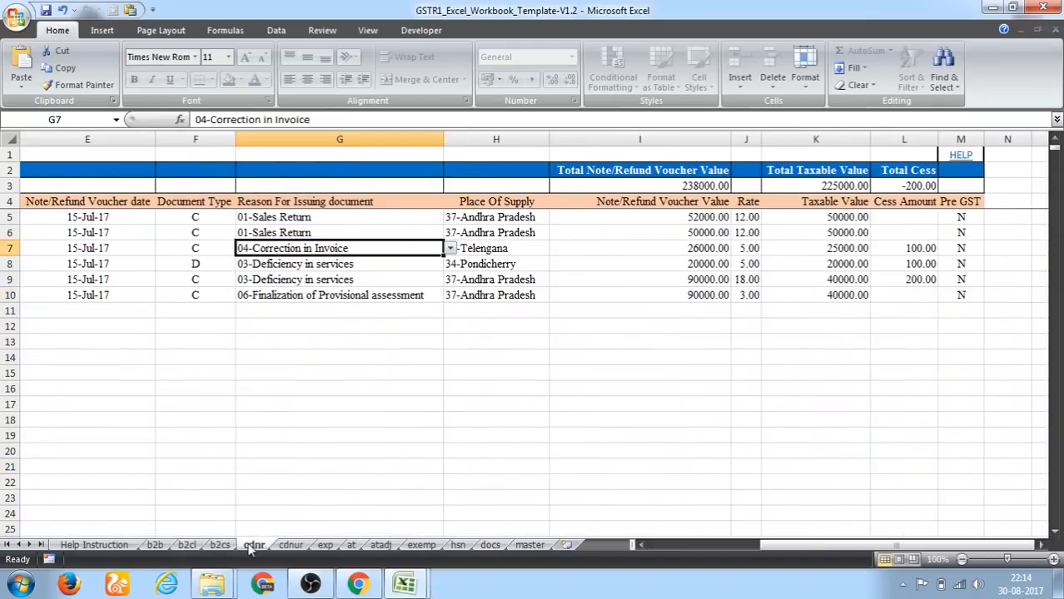
Clear the sample invoice data from cells A5:K17 of the b2b sheet and return to the template workbook
{"action": "left_click", "coordinate": [155, 545]}
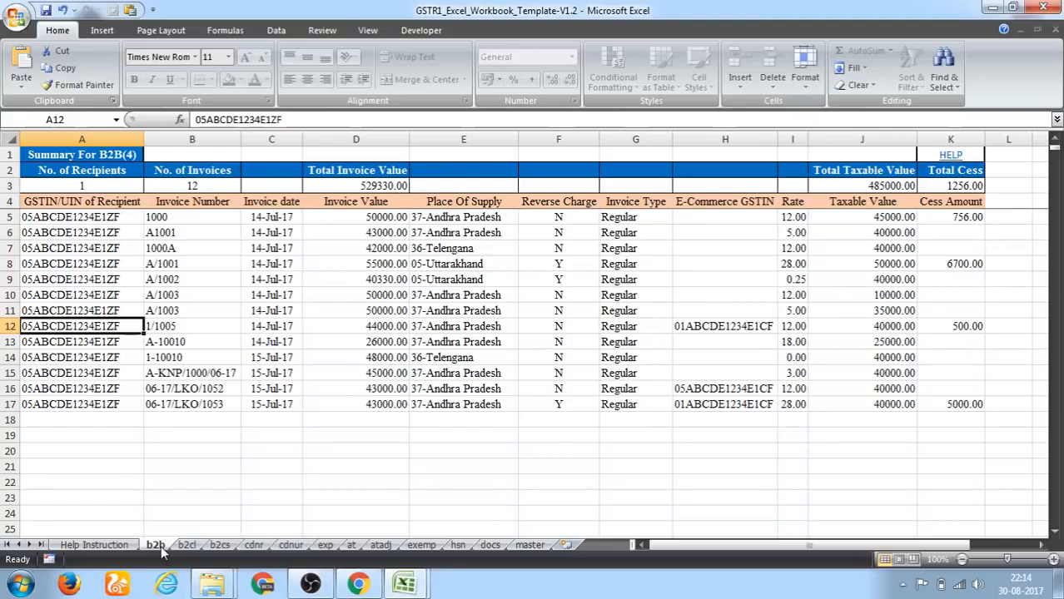
{"action": "key", "text": "Up"}
{"action": "key", "text": "Up"}
{"action": "key", "text": "Up"}
{"action": "key", "text": "Up"}
{"action": "key", "text": "Up"}
{"action": "key", "text": "Up"}
{"action": "key", "text": "Up"}
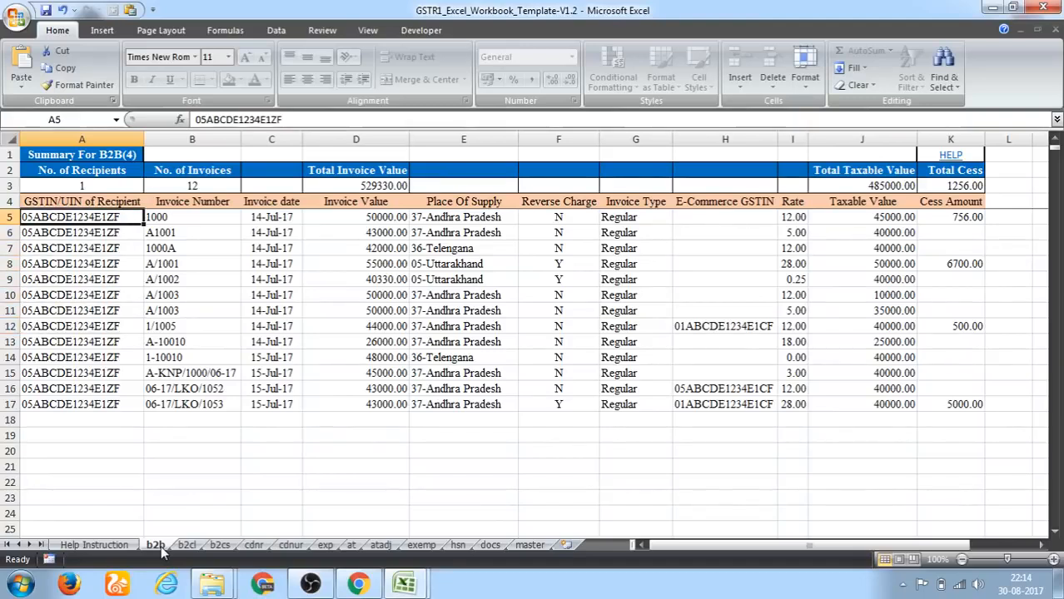
{"action": "key", "text": "ctrl+shift+Down"}
{"action": "key", "text": "shift+Right"}
{"action": "key", "text": "shift+Right"}
{"action": "key", "text": "shift+Right"}
{"action": "key", "text": "shift+Right"}
{"action": "key", "text": "shift+Right"}
{"action": "key", "text": "shift+Right"}
{"action": "key", "text": "shift+Right"}
{"action": "key", "text": "shift+Right"}
{"action": "key", "text": "shift+Right"}
{"action": "key", "text": "shift+Right"}
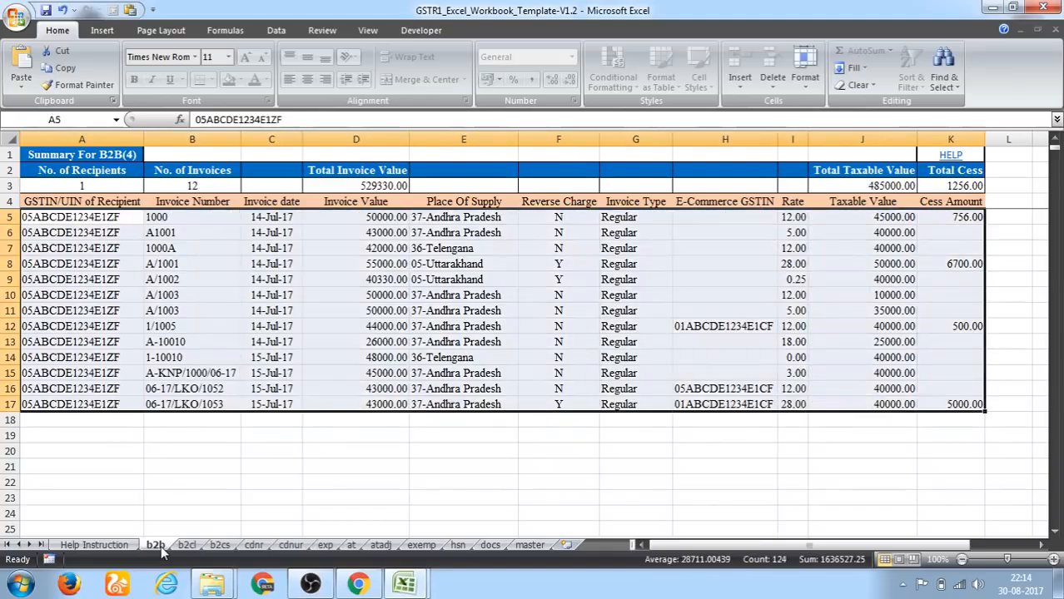
{"action": "key", "text": "Delete"}
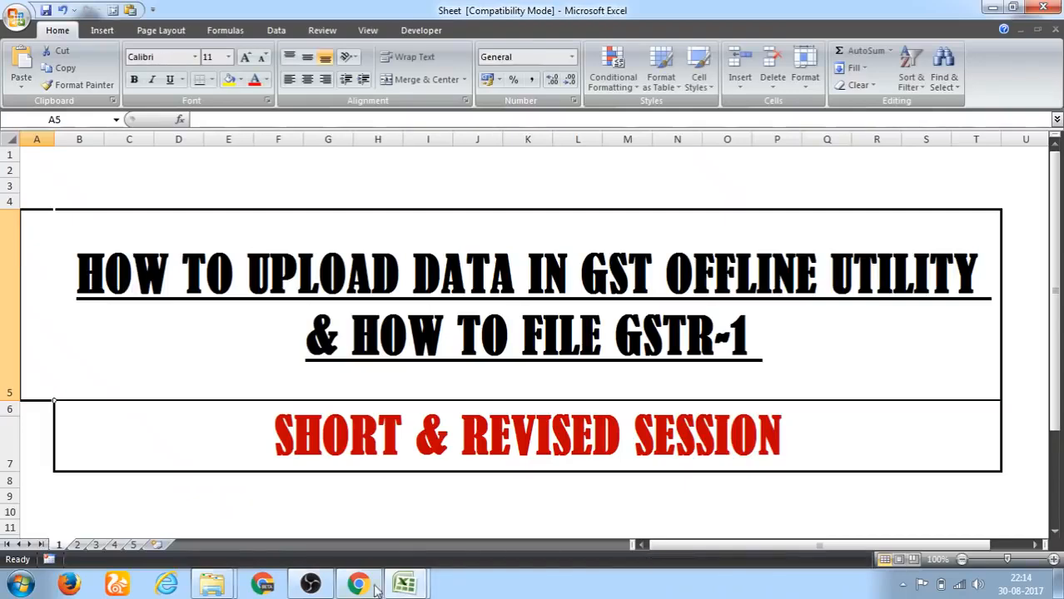
{"action": "left_click", "coordinate": [404, 584]}
{"action": "left_click", "coordinate": [448, 516]}
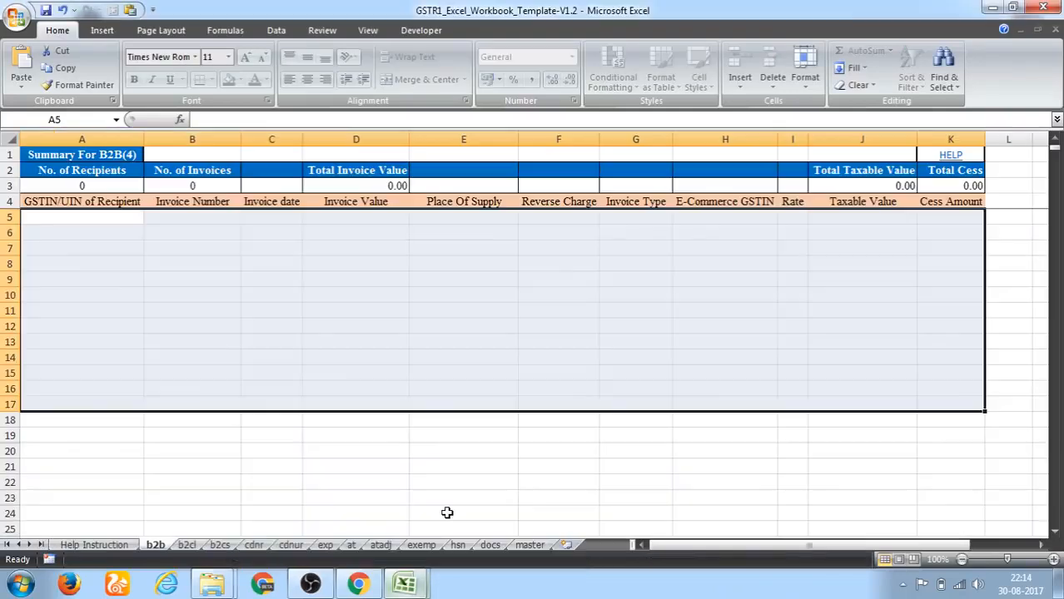
Try to edit the No. of Recipients summary cell on the b2b sheet, then select cell A5
{"action": "left_click", "coordinate": [317, 292]}
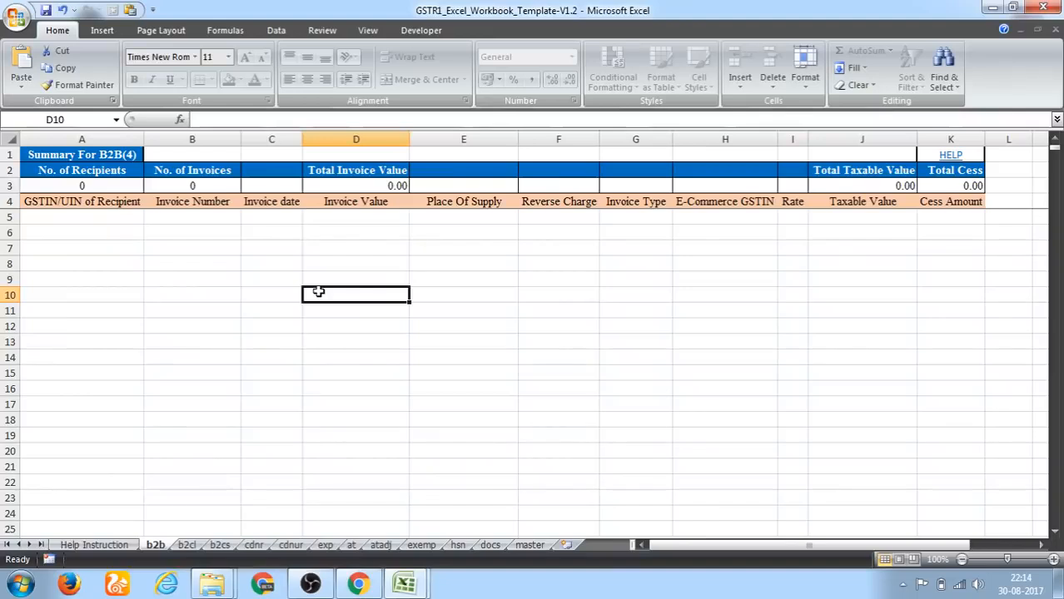
{"action": "double_click", "coordinate": [93, 185]}
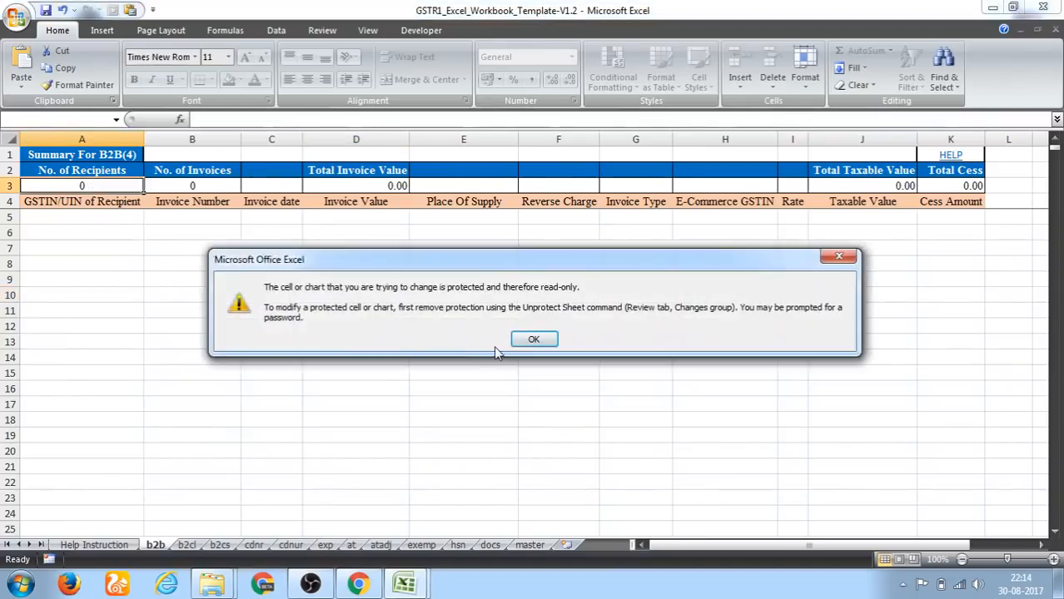
{"action": "left_click", "coordinate": [522, 341]}
{"action": "key", "text": "Right"}
{"action": "key", "text": "Left"}
{"action": "key", "text": "Down"}
{"action": "key", "text": "Down"}
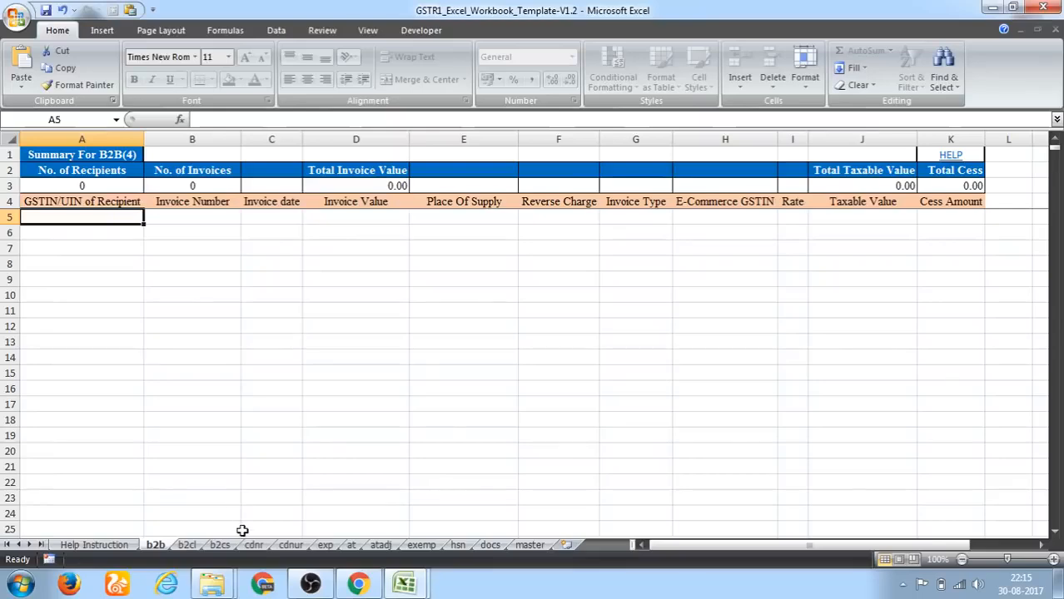
Close the GST Offline Tool folder window and minimize the remaining windows to reach the desktop
{"action": "mouse_move", "coordinate": [229, 591]}
{"action": "mouse_move", "coordinate": [273, 518]}
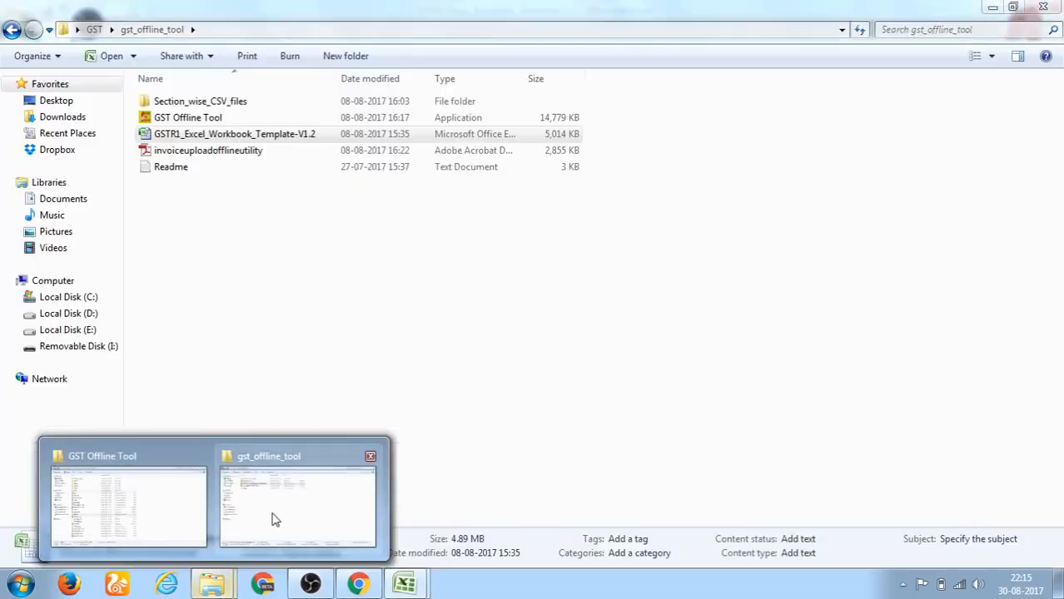
{"action": "mouse_move", "coordinate": [165, 518]}
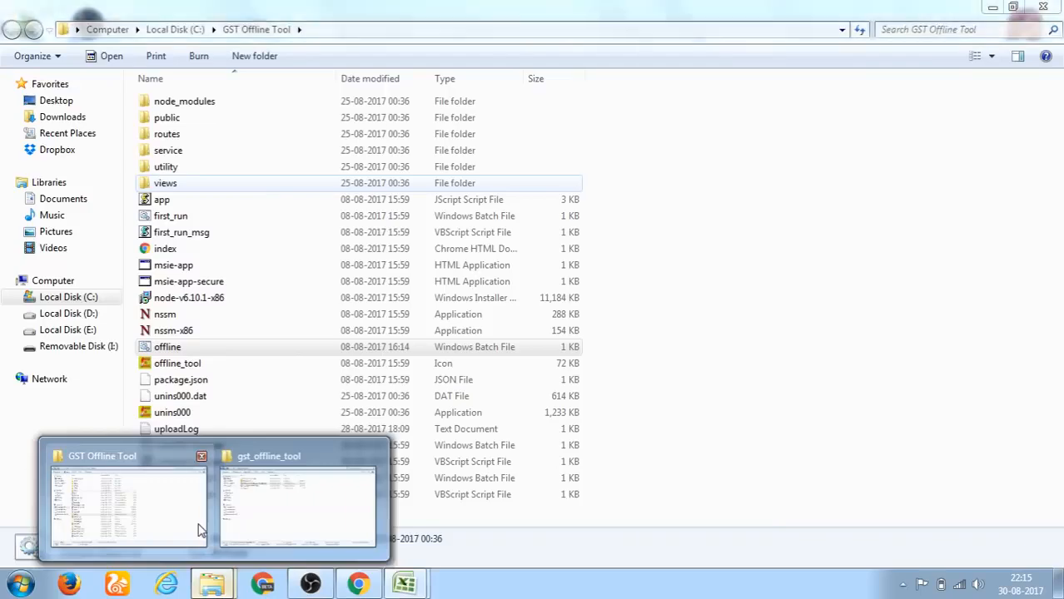
{"action": "left_click", "coordinate": [200, 524]}
{"action": "left_click", "coordinate": [1053, 10]}
{"action": "left_click", "coordinate": [992, 9]}
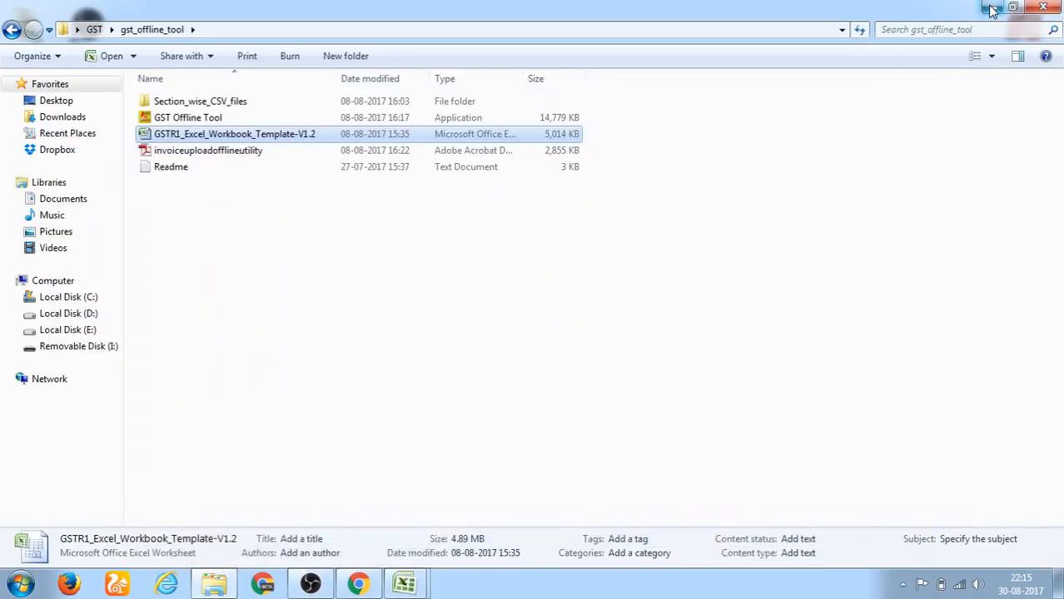
{"action": "left_click", "coordinate": [992, 9]}
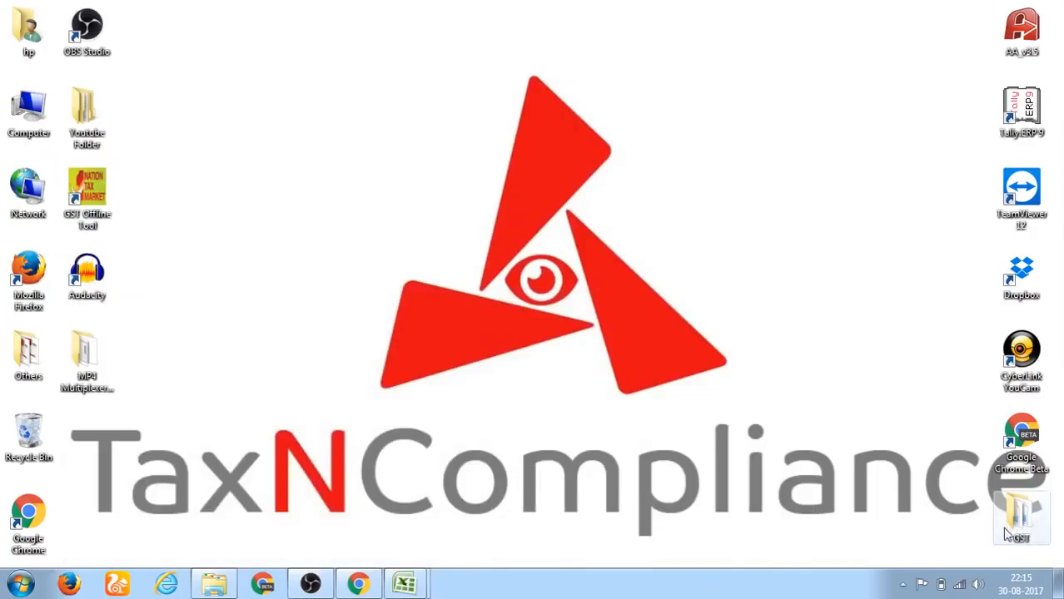
Open GST Invoicing-Excel Utility-Ver.3.0-Billing with Details from the desktop GST folder, entering the workbook password
{"action": "double_click", "coordinate": [1016, 535]}
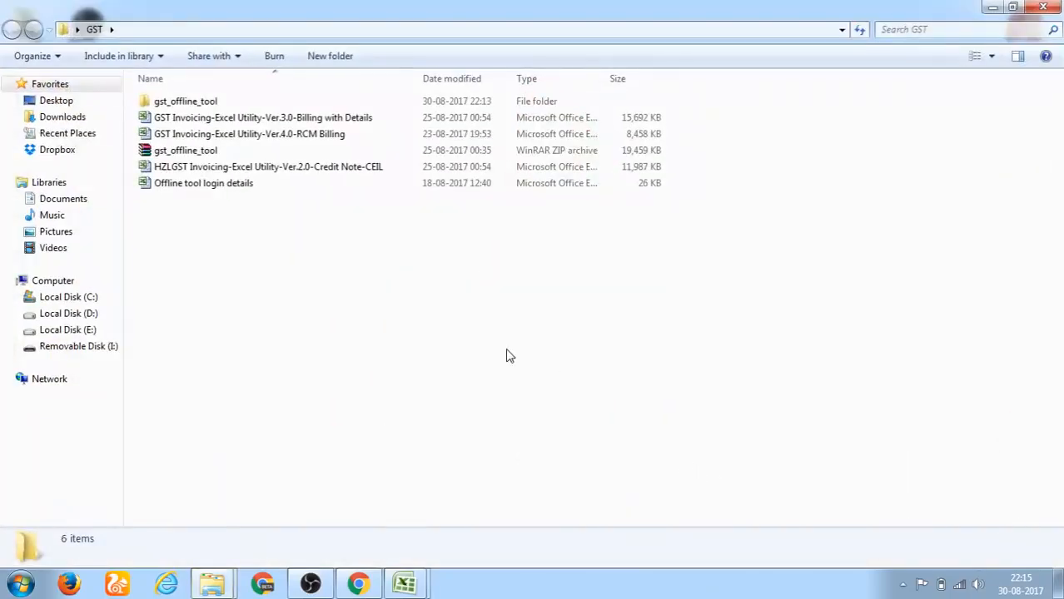
{"action": "double_click", "coordinate": [287, 119]}
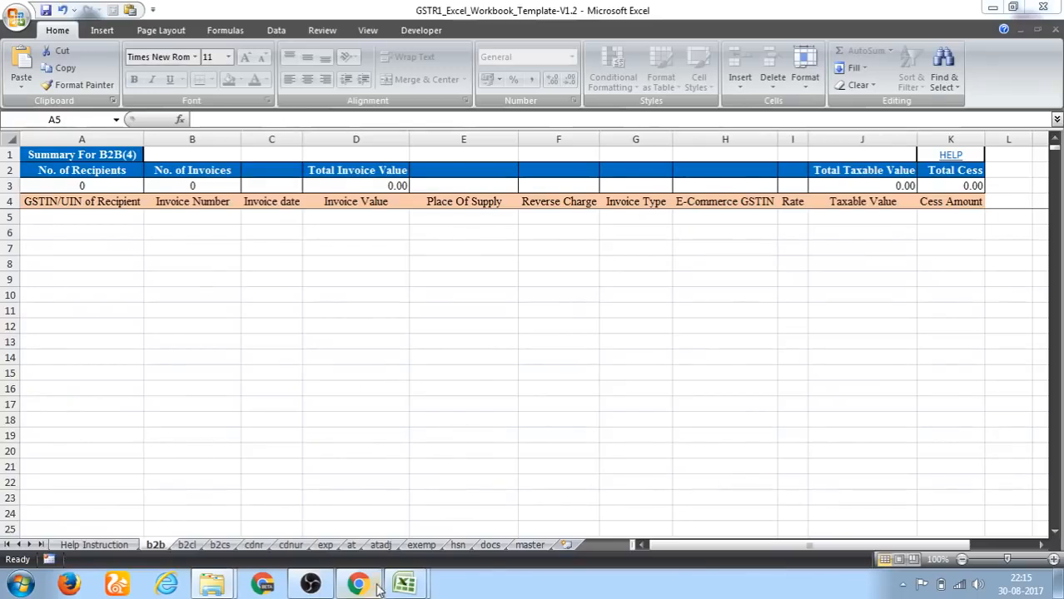
{"action": "mouse_move", "coordinate": [405, 585]}
{"action": "left_click", "coordinate": [464, 491]}
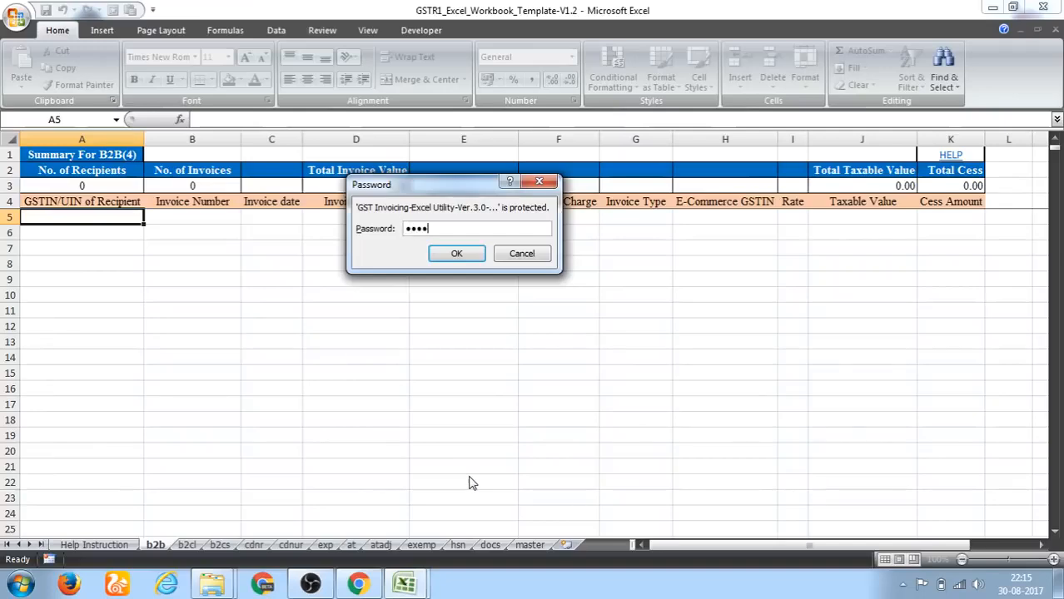
{"action": "key", "text": "Return"}
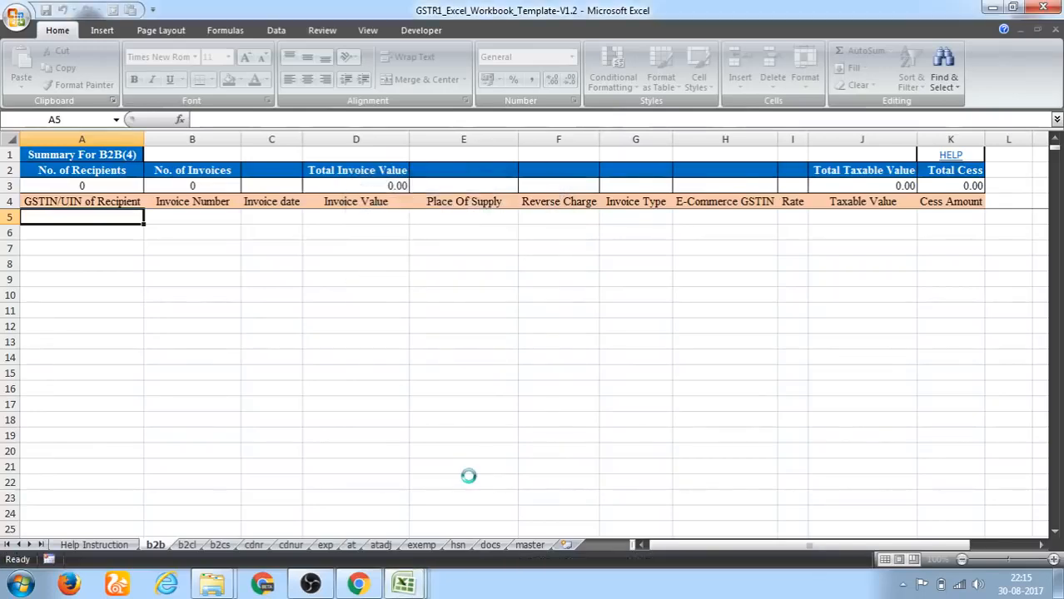
Try to filter the sales records on the Data FG sheet by the Date column
{"action": "key", "text": "ctrl+Up"}
{"action": "key", "text": "ctrl+Up"}
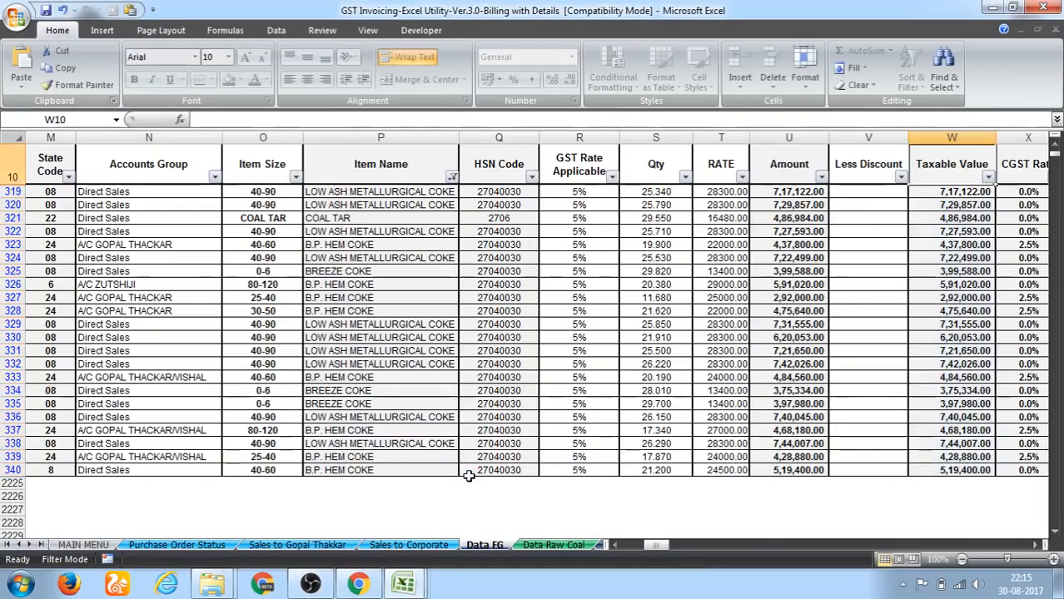
{"action": "key", "text": "alt+d"}
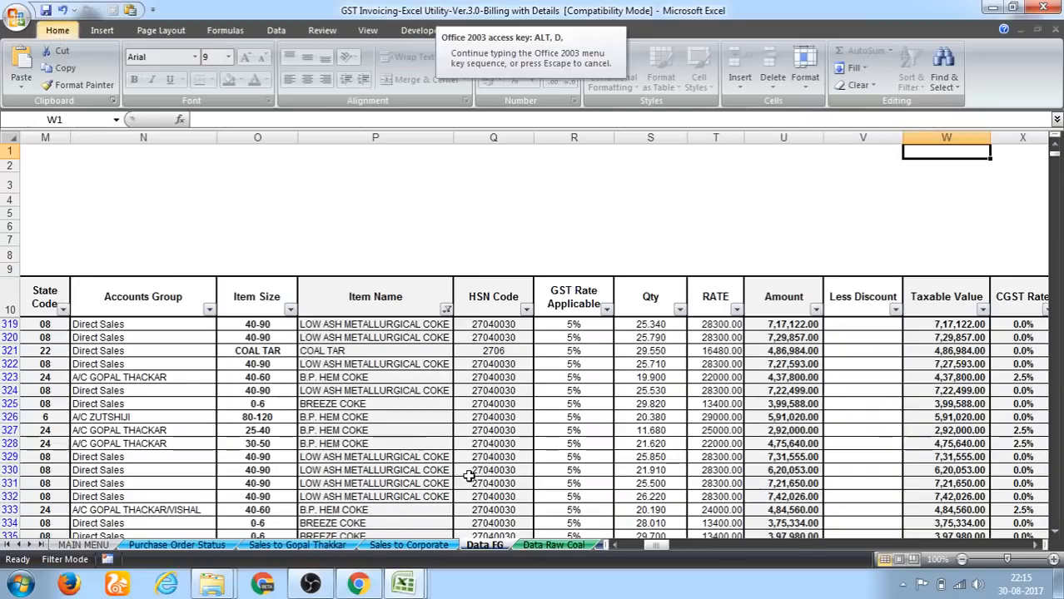
{"action": "key", "text": "Escape"}
{"action": "key", "text": "Down"}
{"action": "key", "text": "ctrl+Down"}
{"action": "key", "text": "Left"}
{"action": "key", "text": "Left"}
{"action": "key", "text": "Left"}
{"action": "key", "text": "Left"}
{"action": "key", "text": "Left"}
{"action": "key", "text": "Left"}
{"action": "key", "text": "Left"}
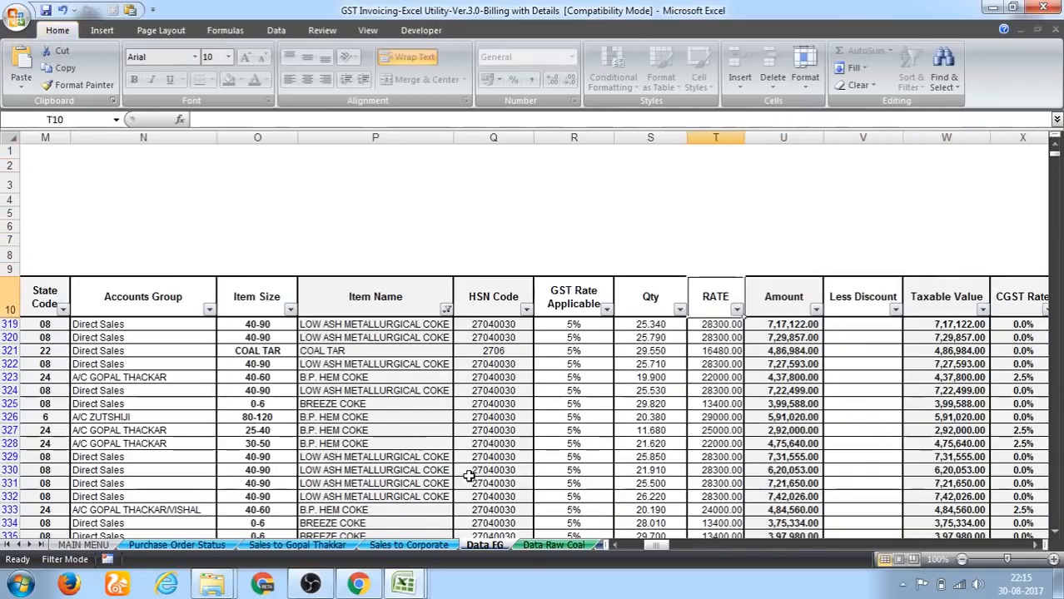
{"action": "key", "text": "alt+Down"}
{"action": "key", "text": "Down"}
{"action": "key", "text": "Down"}
{"action": "key", "text": "Down"}
{"action": "key", "text": "Down"}
{"action": "key", "text": "Down"}
{"action": "key", "text": "space"}
{"action": "key", "text": "Return"}
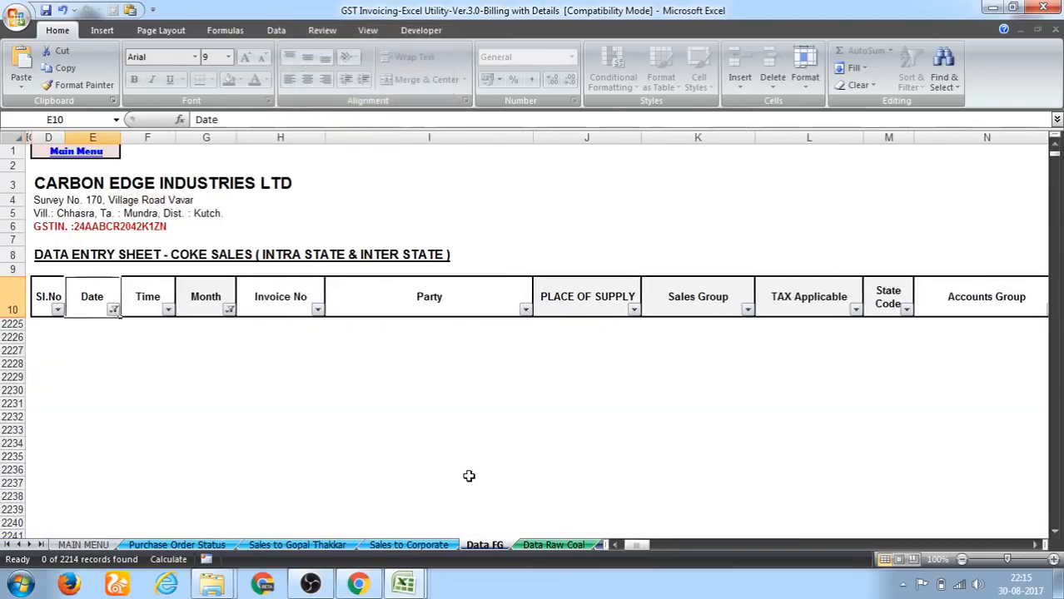
Clear the Date filter on the Data FG sheet and filter the Month column to Aug-17
{"action": "key", "text": "Right"}
{"action": "key", "text": "alt+Down"}
{"action": "key", "text": "Down"}
{"action": "key", "text": "Down"}
{"action": "key", "text": "Down"}
{"action": "key", "text": "Down"}
{"action": "key", "text": "Down"}
{"action": "key", "text": "Down"}
{"action": "key", "text": "Return"}
{"action": "key", "text": "Right"}
{"action": "key", "text": "alt+Down"}
{"action": "key", "text": "Down"}
{"action": "key", "text": "Down"}
{"action": "key", "text": "Down"}
{"action": "key", "text": "Down"}
{"action": "key", "text": "Down"}
{"action": "key", "text": "Down"}
{"action": "key", "text": "Down"}
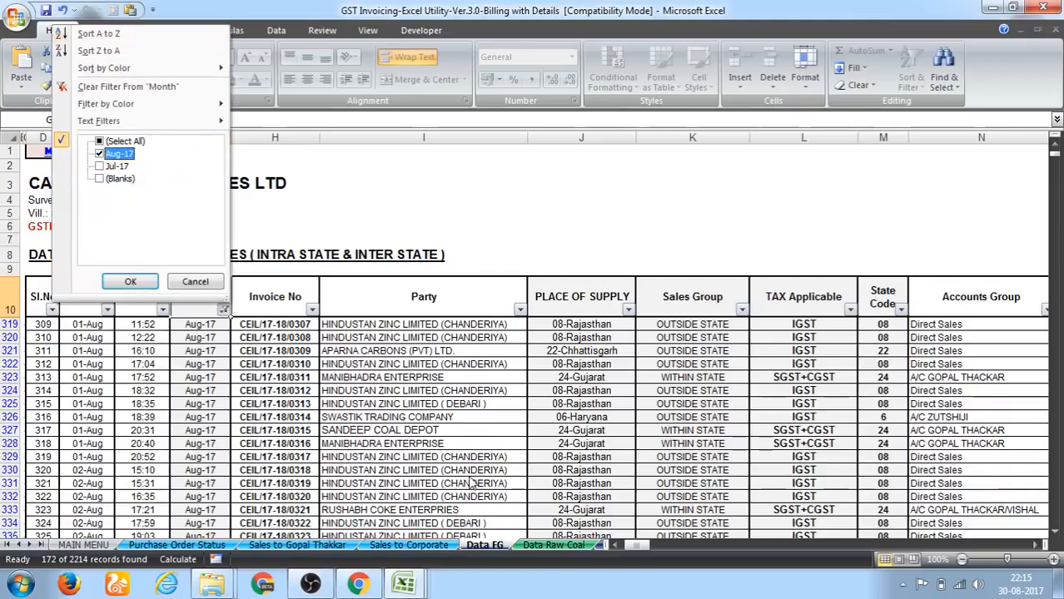
{"action": "key", "text": "Return"}
{"action": "key", "text": "Down"}
{"action": "key", "text": "Down"}
{"action": "key", "text": "Up"}
{"action": "key", "text": "Left"}
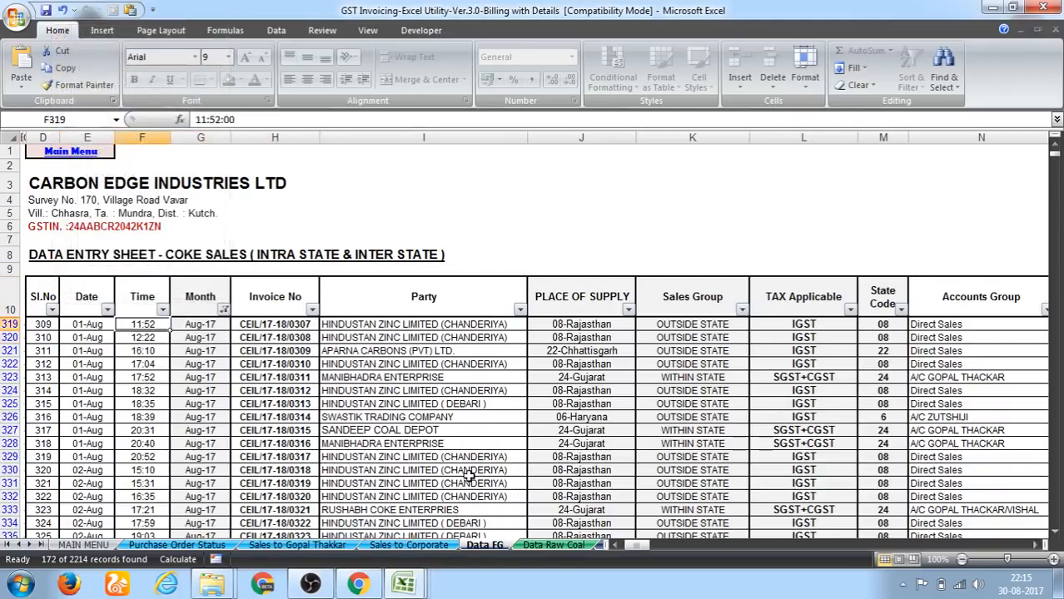
Filter the Date column to 01 through 05 August 2017 and select the first record's Party cell
{"action": "key", "text": "Left"}
{"action": "key", "text": "Up"}
{"action": "key", "text": "alt+Down"}
{"action": "key", "text": "Down"}
{"action": "key", "text": "Down"}
{"action": "key", "text": "Down"}
{"action": "key", "text": "Down"}
{"action": "key", "text": "Down"}
{"action": "key", "text": "Down"}
{"action": "key", "text": "Down"}
{"action": "key", "text": "Down"}
{"action": "key", "text": "space"}
{"action": "key", "text": "Down"}
{"action": "key", "text": "space"}
{"action": "key", "text": "Down"}
{"action": "key", "text": "space"}
{"action": "key", "text": "Down"}
{"action": "key", "text": "space"}
{"action": "key", "text": "Down"}
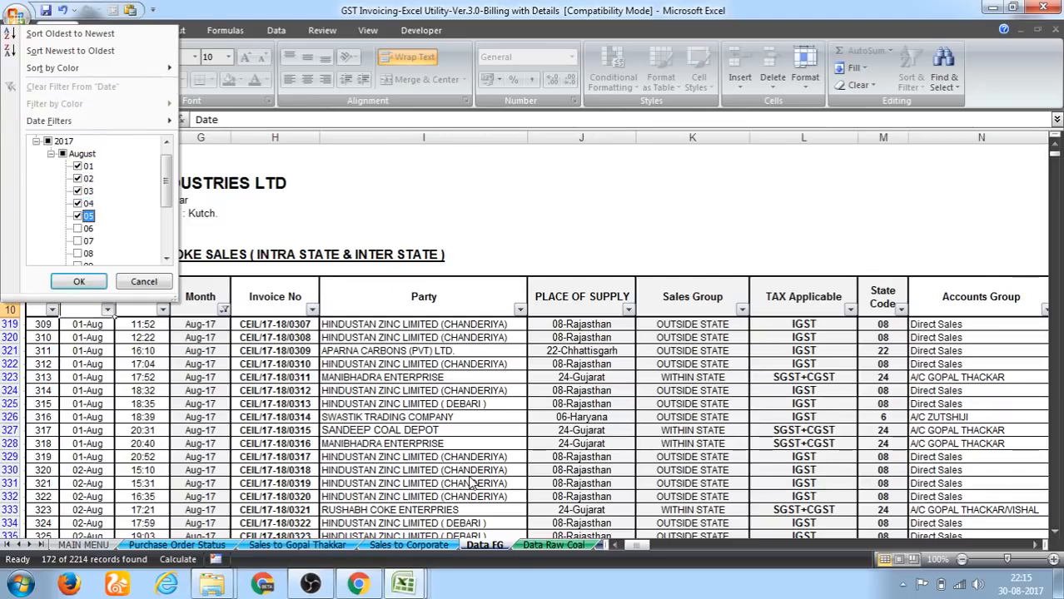
{"action": "key", "text": "Return"}
{"action": "key", "text": "Right"}
{"action": "key", "text": "Right"}
{"action": "key", "text": "Right"}
{"action": "key", "text": "Right"}
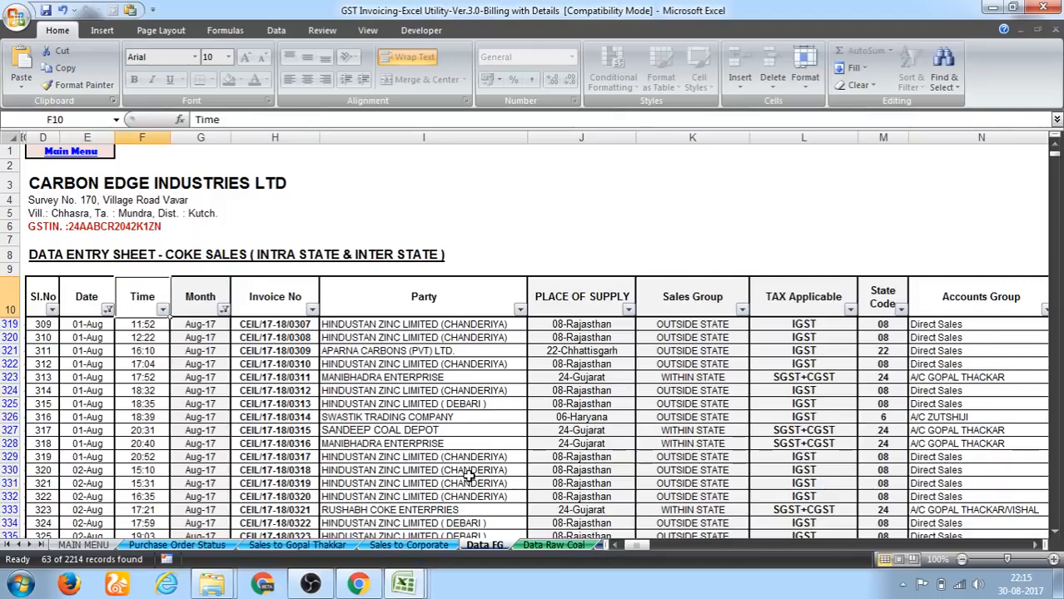
{"action": "key", "text": "Down"}
Check the GSTIN/UIN of Recipient column on the template's b2b sheet and return to the invoicing workbook
{"action": "key", "text": "ctrl+Tab"}
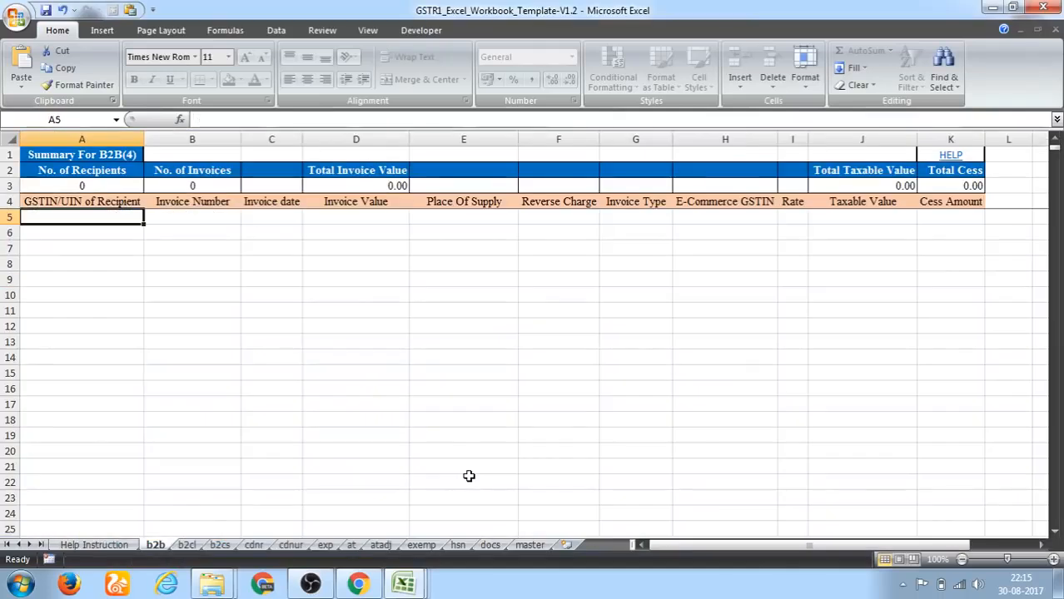
{"action": "key", "text": "Up"}
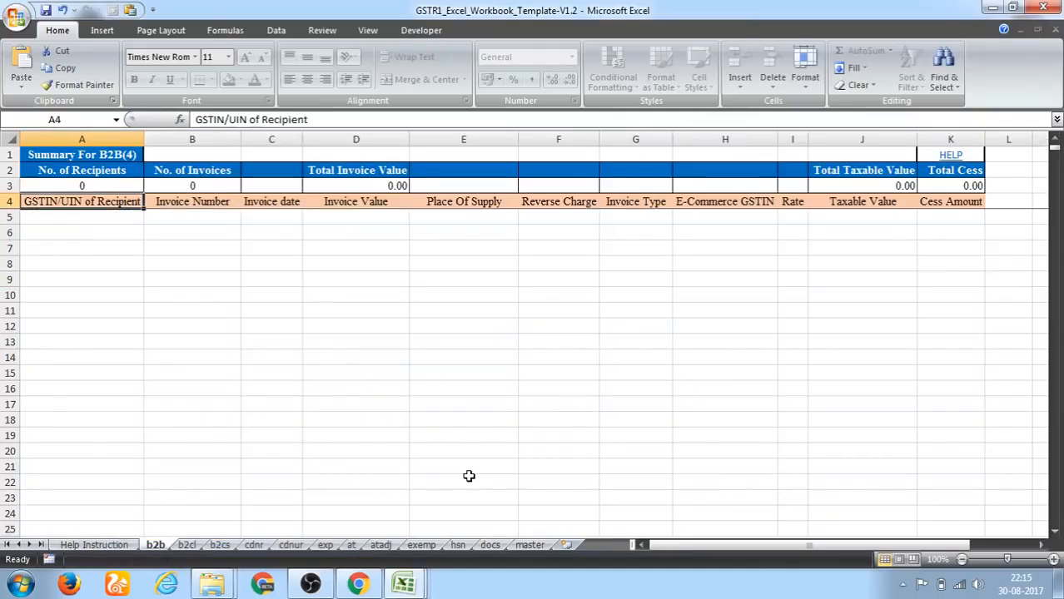
{"action": "key", "text": "Down"}
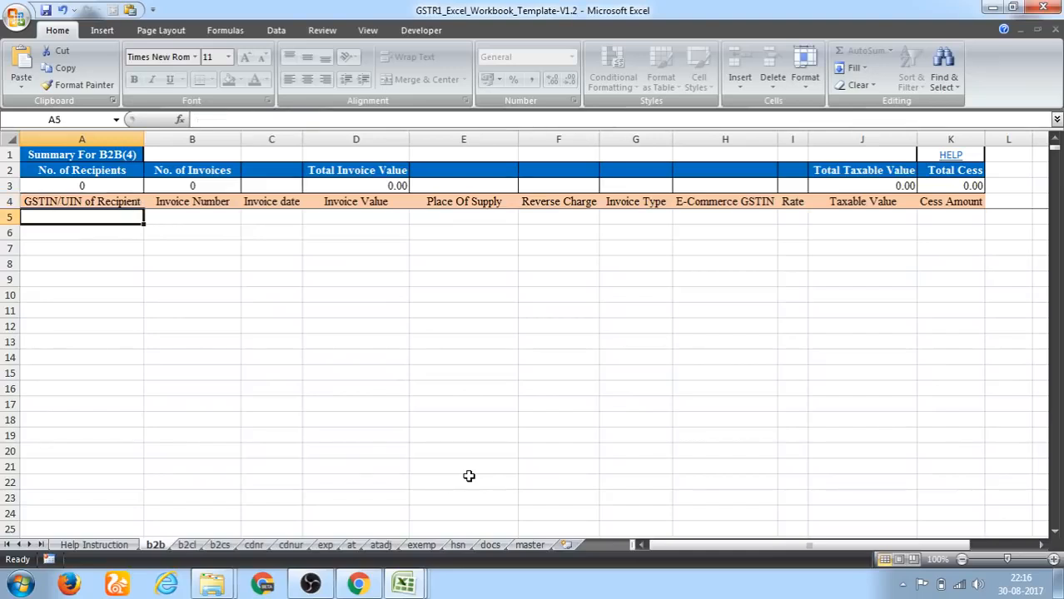
{"action": "key", "text": "Right"}
{"action": "key", "text": "Left"}
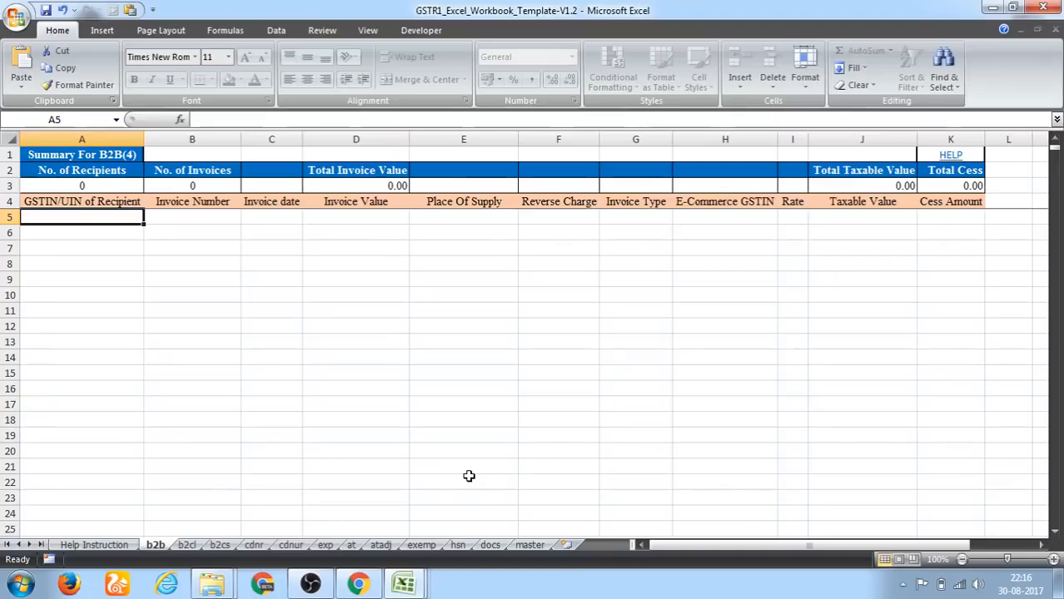
{"action": "key", "text": "Right"}
{"action": "key", "text": "Left"}
{"action": "key", "text": "Right"}
{"action": "key", "text": "Left"}
{"action": "key", "text": "ctrl+Tab"}
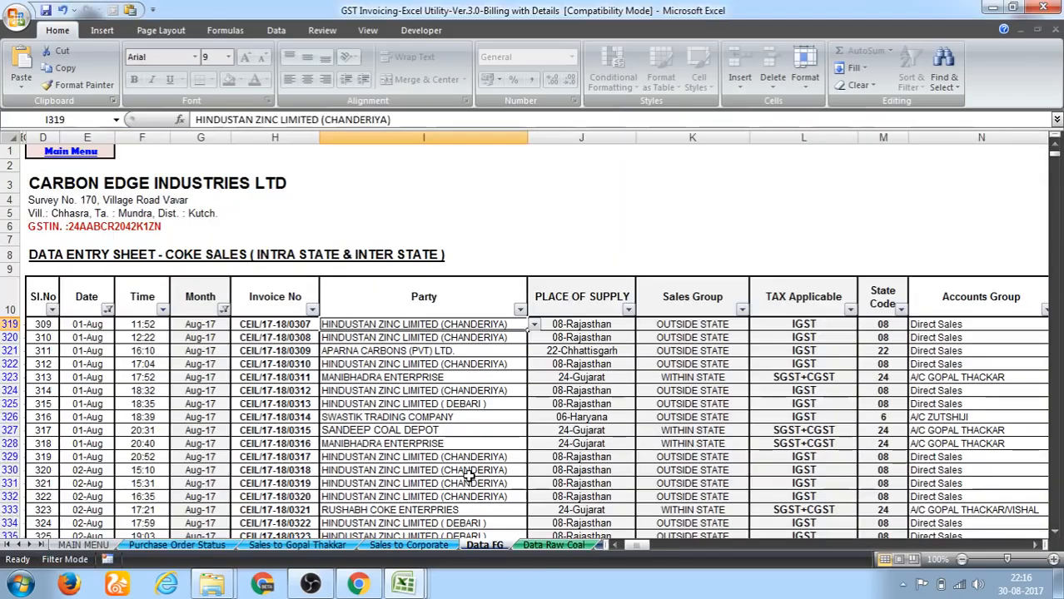
Copy the filtered GSTIN No values on the Data FG sheet, from row 319 down to the last record
{"action": "key", "text": "Right"}
{"action": "key", "text": "Right"}
{"action": "key", "text": "Right"}
{"action": "key", "text": "Right"}
{"action": "key", "text": "Right"}
{"action": "key", "text": "Right"}
{"action": "key", "text": "Right"}
{"action": "key", "text": "Right"}
{"action": "key", "text": "Right"}
{"action": "key", "text": "Right"}
{"action": "key", "text": "Right"}
{"action": "key", "text": "Right"}
{"action": "key", "text": "Right"}
{"action": "key", "text": "Right"}
{"action": "key", "text": "Right"}
{"action": "key", "text": "Right"}
{"action": "key", "text": "Right"}
{"action": "key", "text": "Right"}
{"action": "key", "text": "Right"}
{"action": "key", "text": "Right"}
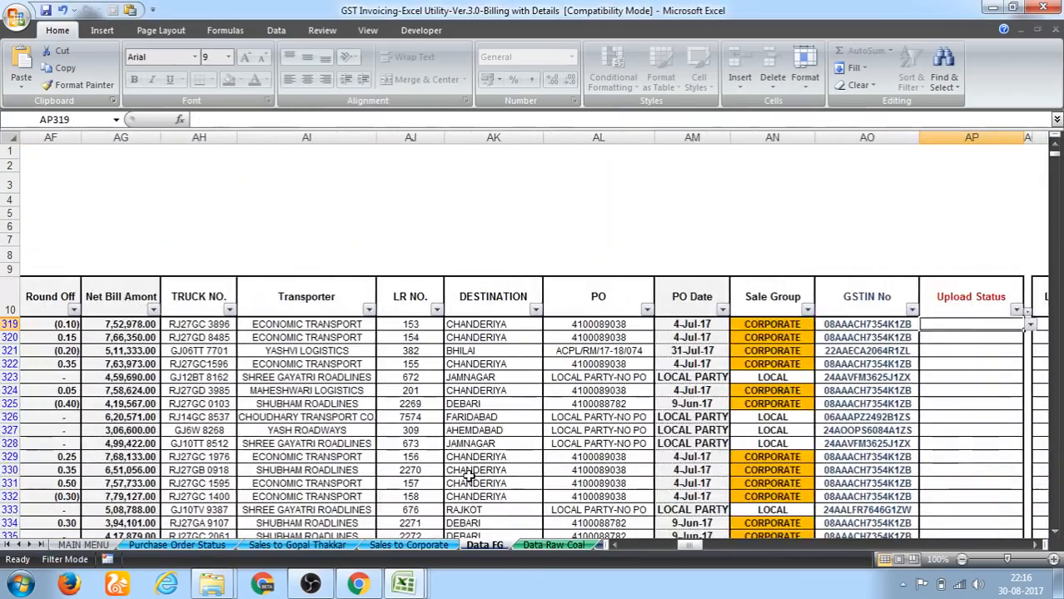
{"action": "key", "text": "ctrl+shift+Down"}
{"action": "key", "text": "ctrl+c"}
Filter the Item Size column on the Data FG sheet to exclude RAW COAL
{"action": "key", "text": "ctrl+Up"}
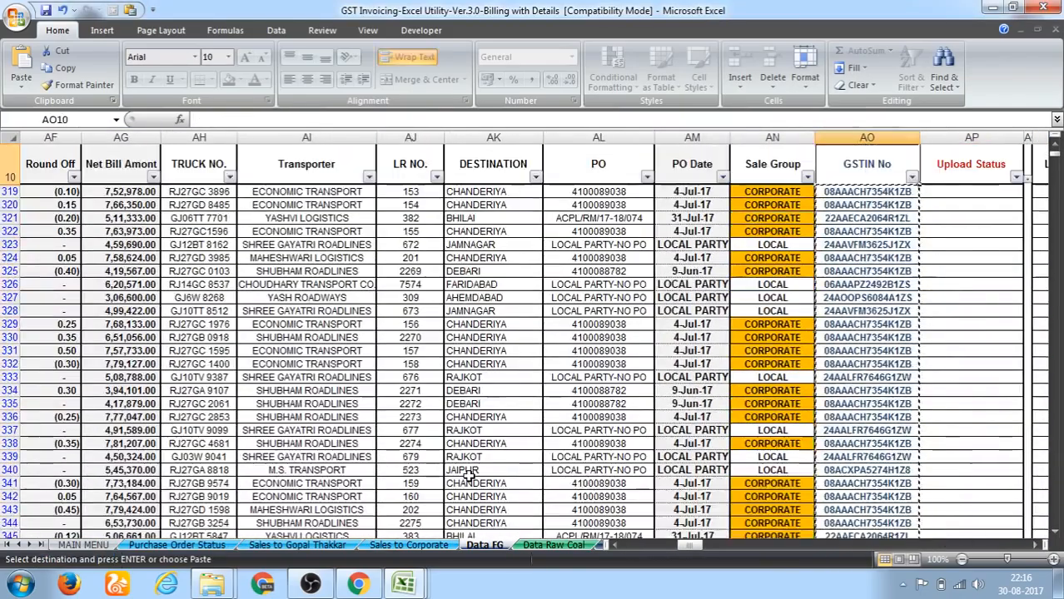
{"action": "key", "text": "ctrl+Left"}
{"action": "key", "text": "Right"}
{"action": "key", "text": "Right"}
{"action": "key", "text": "Right"}
{"action": "key", "text": "Right"}
{"action": "key", "text": "Right"}
{"action": "key", "text": "Right"}
{"action": "key", "text": "Right"}
{"action": "key", "text": "Right"}
{"action": "key", "text": "Right"}
{"action": "key", "text": "Right"}
{"action": "key", "text": "Right"}
{"action": "key", "text": "Right"}
{"action": "key", "text": "Right"}
{"action": "key", "text": "Right"}
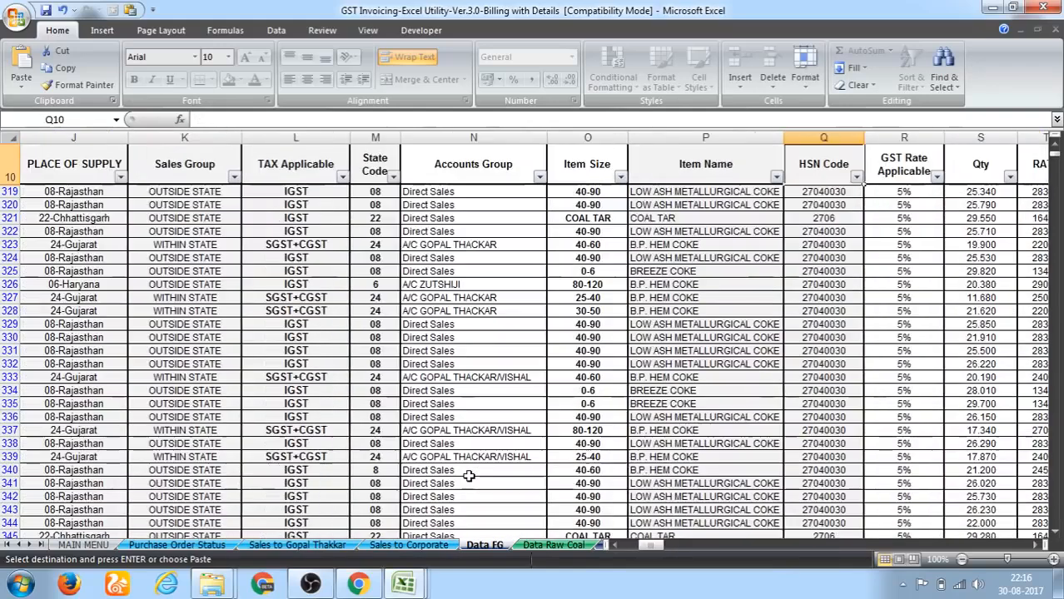
{"action": "key", "text": "Left"}
{"action": "key", "text": "Left"}
{"action": "key", "text": "Left"}
{"action": "key", "text": "alt+Down"}
{"action": "key", "text": "Down"}
{"action": "key", "text": "Down"}
{"action": "key", "text": "Down"}
{"action": "key", "text": "Down"}
{"action": "key", "text": "Down"}
{"action": "key", "text": "Down"}
{"action": "key", "text": "Down"}
{"action": "key", "text": "Down"}
{"action": "key", "text": "Down"}
{"action": "key", "text": "Down"}
{"action": "key", "text": "Down"}
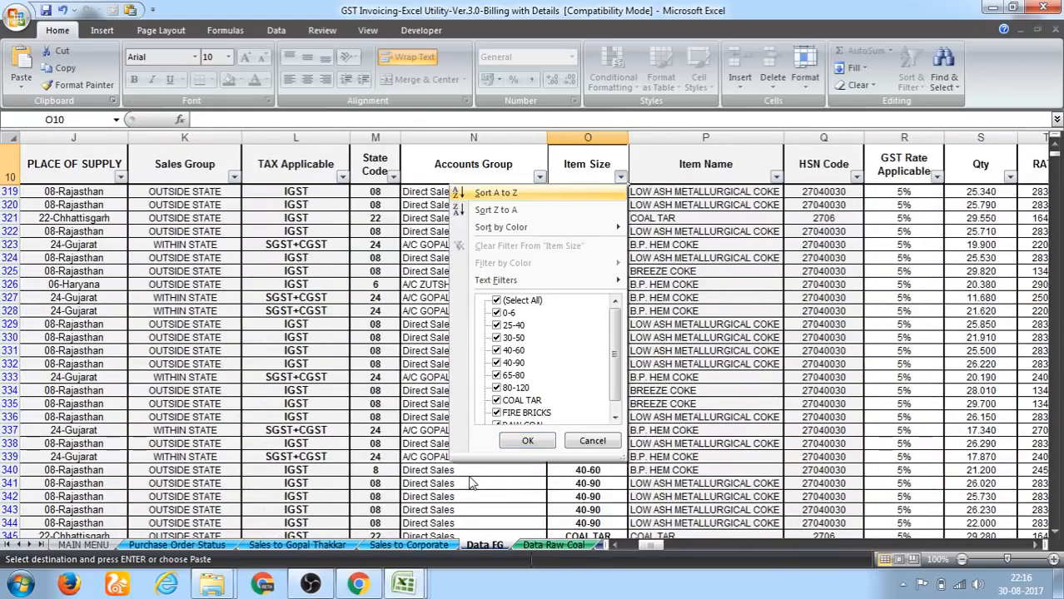
{"action": "key", "text": "Down"}
{"action": "key", "text": "Down"}
{"action": "key", "text": "Down"}
{"action": "key", "text": "space"}
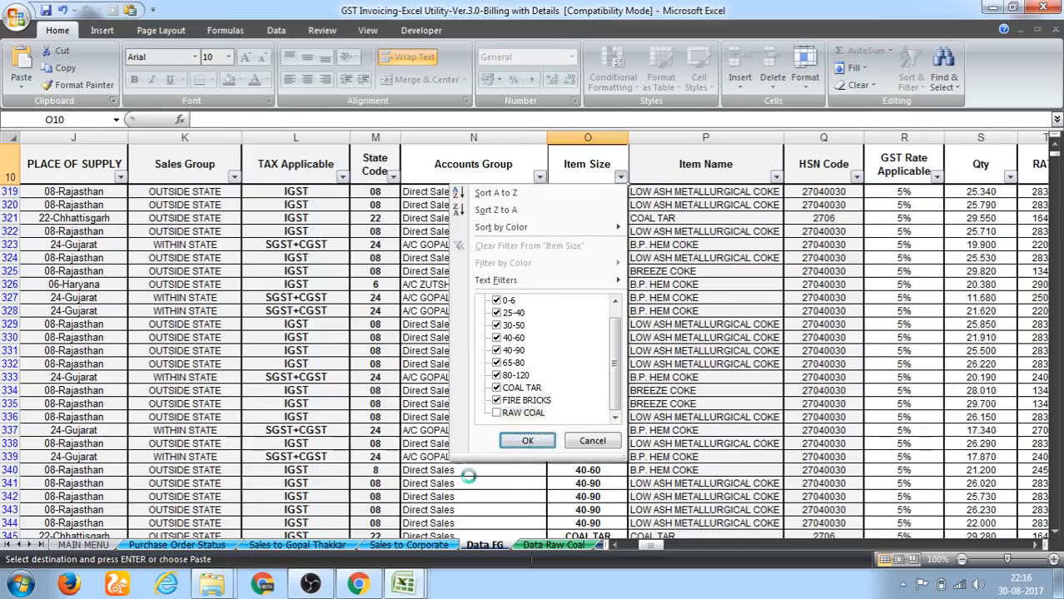
{"action": "key", "text": "Return"}
Copy the filtered GSTIN No values again, from row 319 down to the last record
{"action": "key", "text": "Right"}
{"action": "key", "text": "Right"}
{"action": "key", "text": "Right"}
{"action": "key", "text": "Right"}
{"action": "key", "text": "Right"}
{"action": "key", "text": "Right"}
{"action": "key", "text": "Right"}
{"action": "key", "text": "Right"}
{"action": "key", "text": "Right"}
{"action": "key", "text": "Right"}
{"action": "key", "text": "Right"}
{"action": "key", "text": "Right"}
{"action": "key", "text": "Right"}
{"action": "key", "text": "Right"}
{"action": "key", "text": "Right"}
{"action": "key", "text": "Right"}
{"action": "key", "text": "Right"}
{"action": "key", "text": "Right"}
{"action": "key", "text": "Right"}
{"action": "key", "text": "Right"}
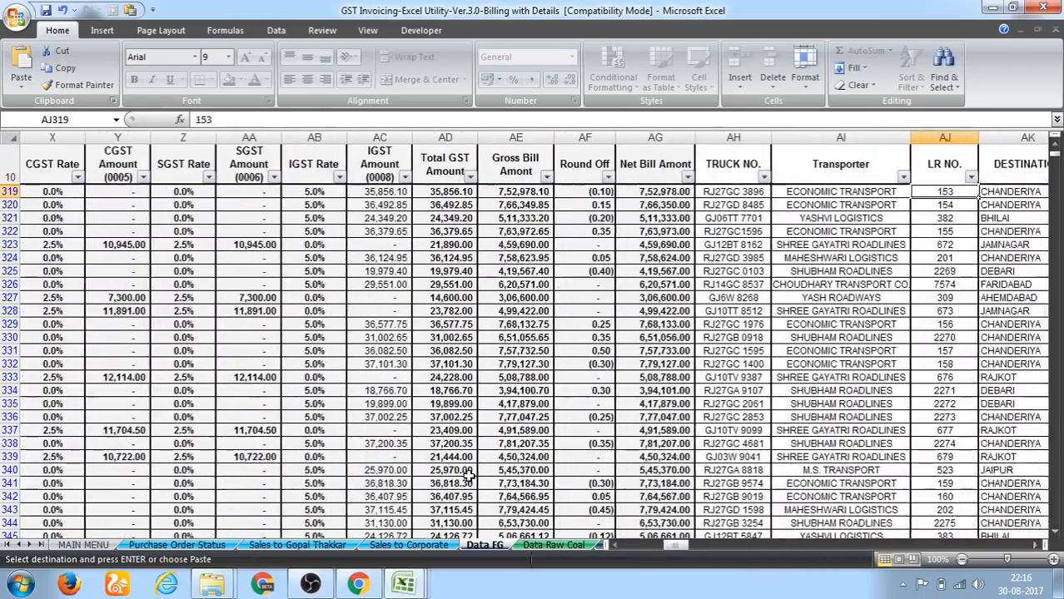
{"action": "key", "text": "Right"}
{"action": "key", "text": "Right"}
{"action": "key", "text": "ctrl+shift+Down"}
{"action": "key", "text": "ctrl+c"}
Paste the GSTIN numbers as values into the template's b2b sheet, starting at cell A5 under GSTIN/UIN of Recipient
{"action": "key", "text": "ctrl+Tab"}
{"action": "key", "text": "alt+e"}
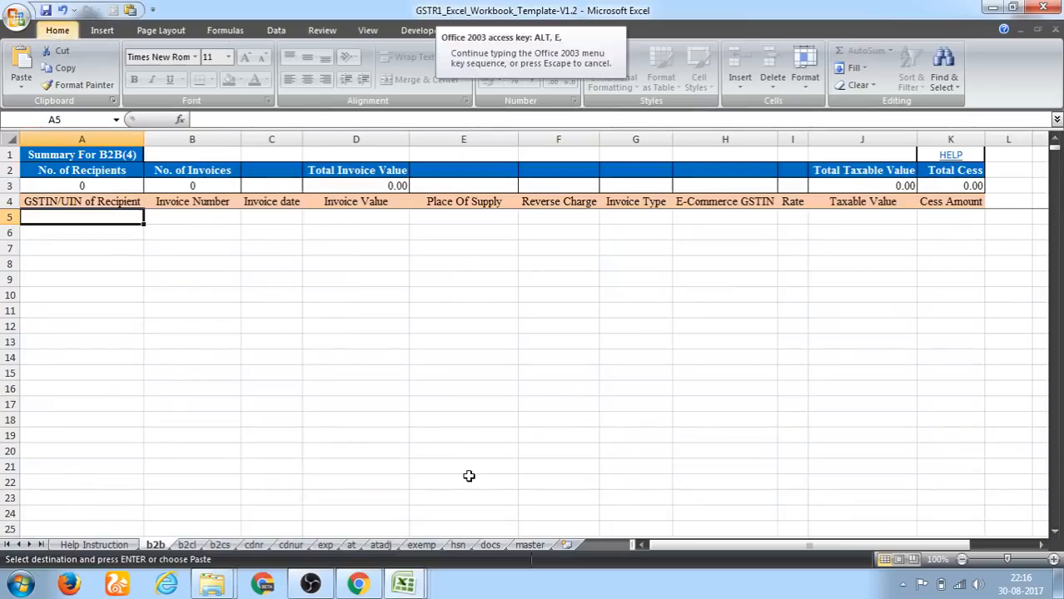
{"action": "key", "text": "s"}
{"action": "key", "text": "v"}
{"action": "key", "text": "Return"}
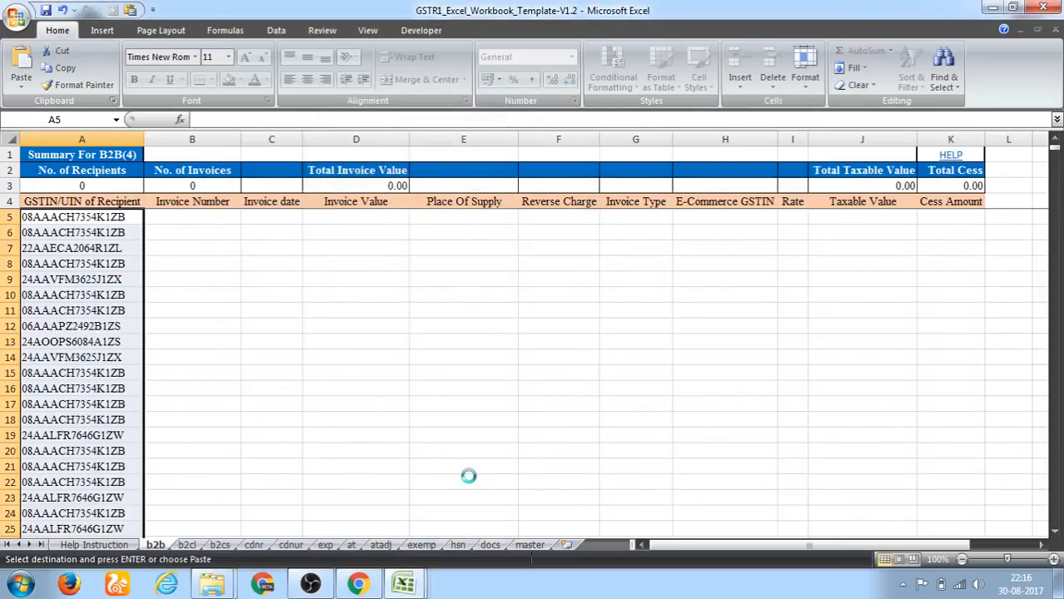
{"action": "key", "text": "Right"}
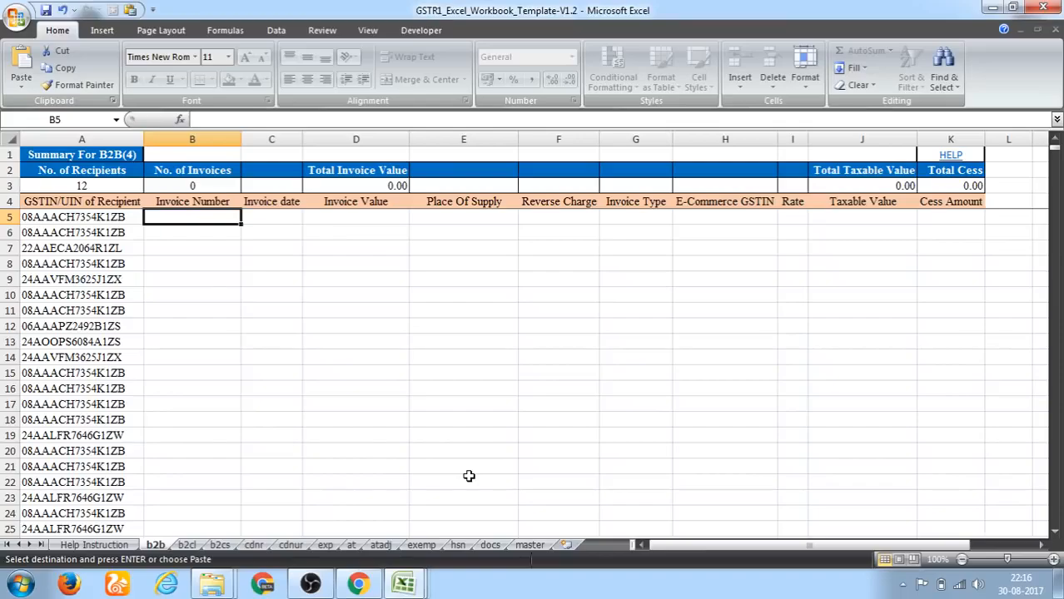
{"action": "key", "text": "Left"}
Copy the filtered Invoice No values on the Data FG sheet, from row 319 down to the last record
{"action": "key", "text": "ctrl+Tab"}
{"action": "key", "text": "Home"}
{"action": "key", "text": "Left"}
{"action": "key", "text": "Down"}
{"action": "key", "text": "Right"}
{"action": "key", "text": "Right"}
{"action": "key", "text": "Right"}
{"action": "key", "text": "Right"}
{"action": "key", "text": "Right"}
{"action": "key", "text": "ctrl+shift+Down"}
{"action": "key", "text": "ctrl+c"}
Paste the invoice numbers as values into the b2b sheet's Invoice Number column, starting at cell B5
{"action": "key", "text": "ctrl+Tab"}
{"action": "key", "text": "Right"}
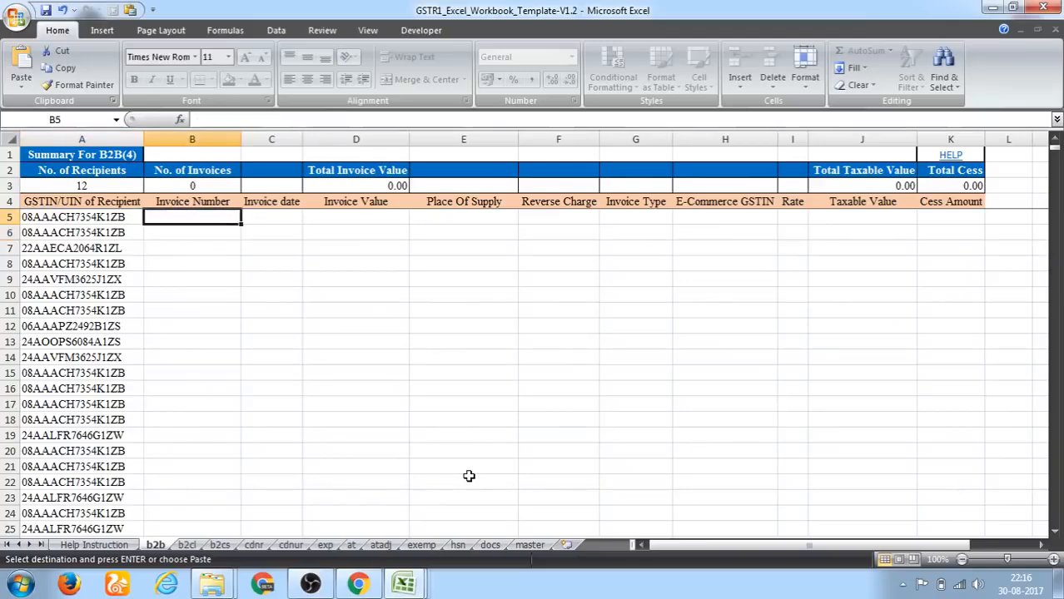
{"action": "key", "text": "alt+e"}
{"action": "key", "text": "s"}
{"action": "key", "text": "v"}
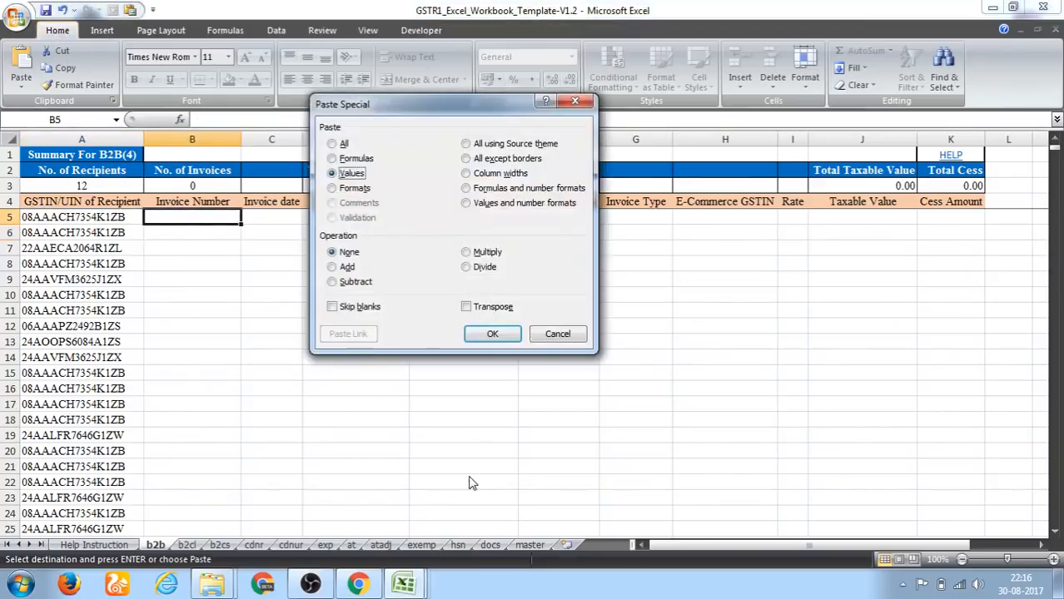
{"action": "key", "text": "Return"}
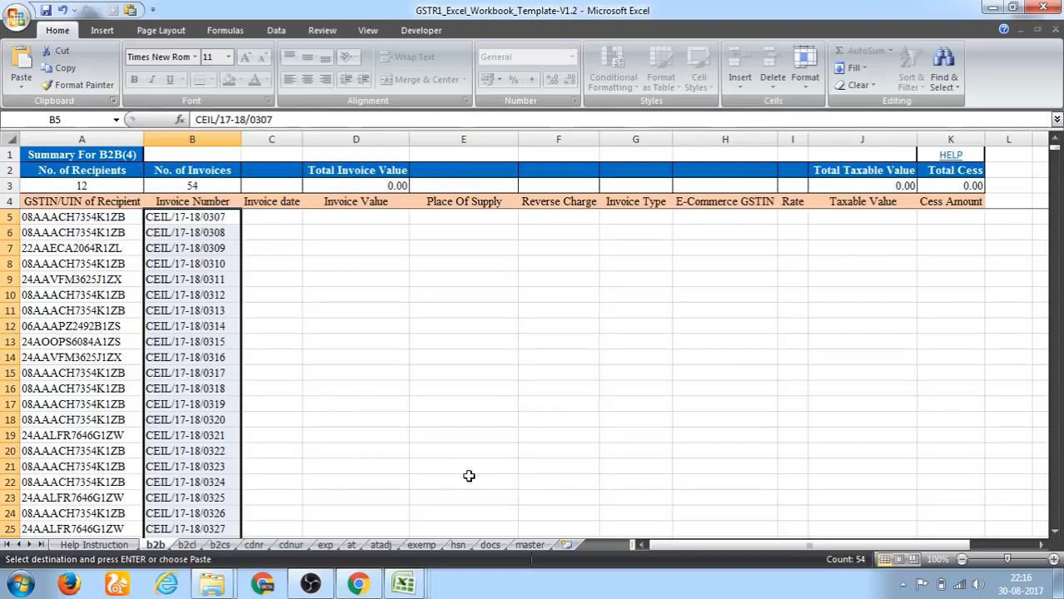
{"action": "key", "text": "Right"}
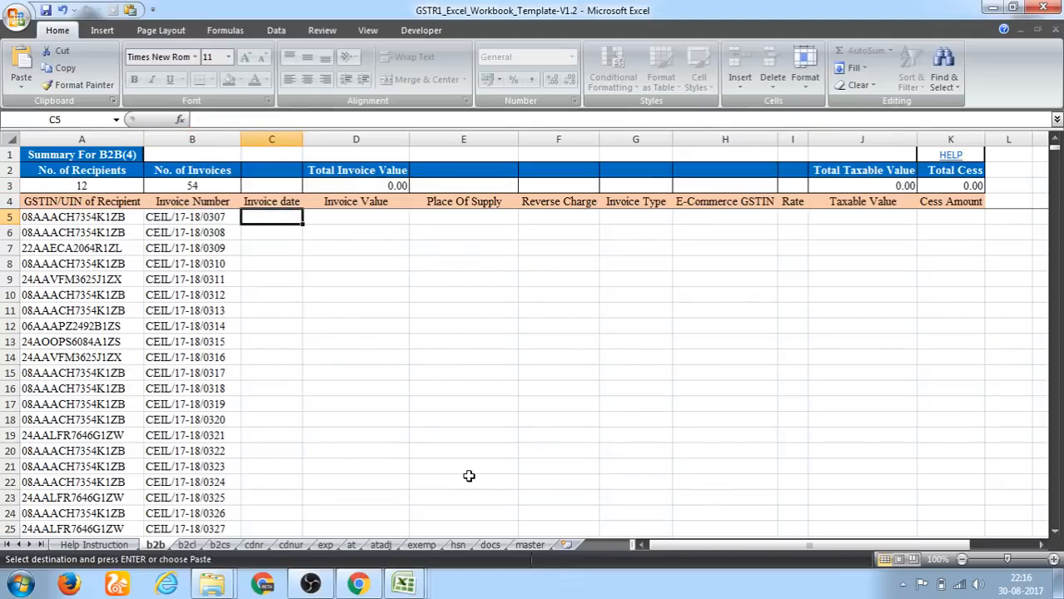
{"action": "key", "text": "Left"}
Copy the filtered Date values on the Data FG sheet, from row 319 down to the last record
{"action": "key", "text": "ctrl+Tab"}
{"action": "key", "text": "Down"}
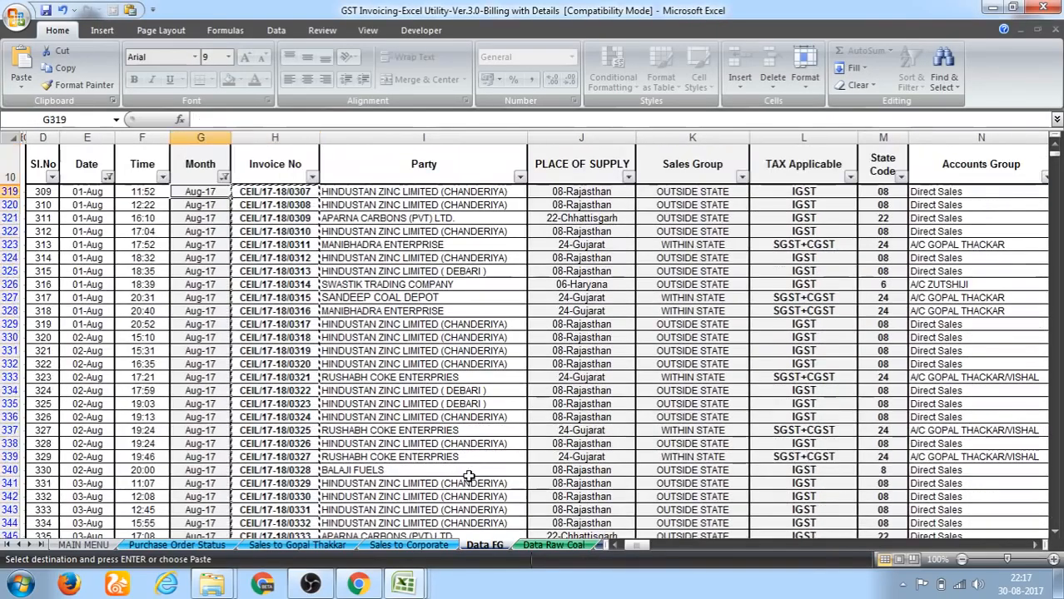
{"action": "key", "text": "Left"}
{"action": "key", "text": "Left"}
{"action": "key", "text": "ctrl+shift+Down"}
Paste the dates as values into the b2b sheet's Invoice date column, starting at cell C5
{"action": "key", "text": "ctrl+Tab"}
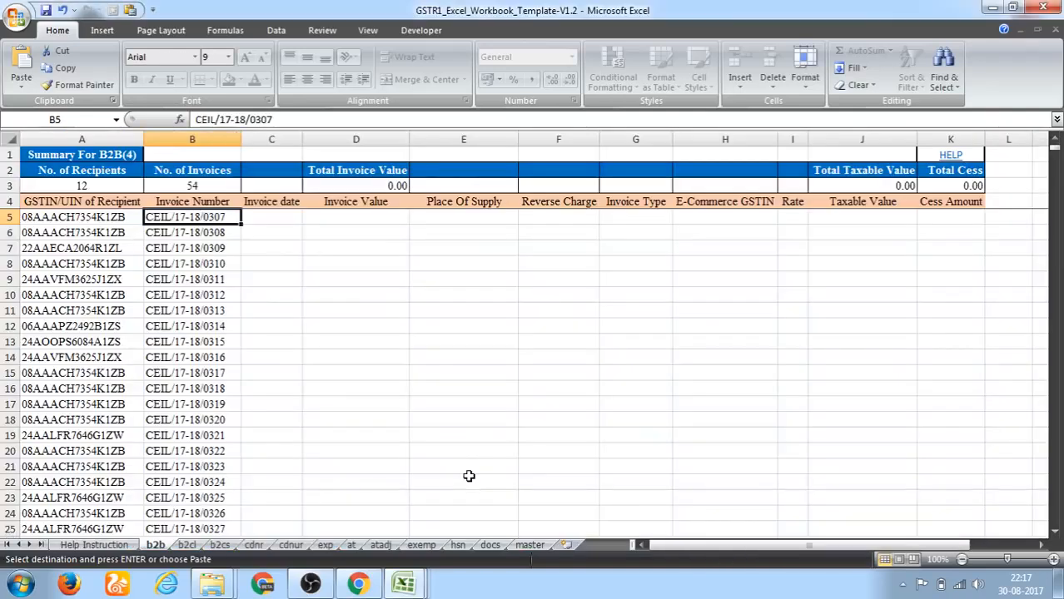
{"action": "key", "text": "Right"}
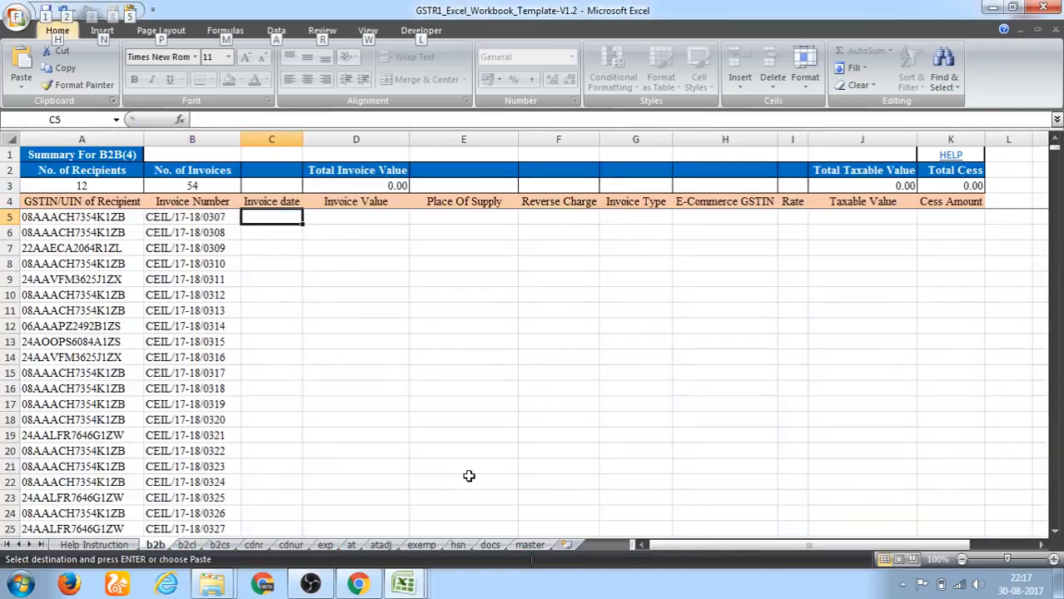
{"action": "key", "text": "ctrl+alt+v"}
{"action": "key", "text": "v"}
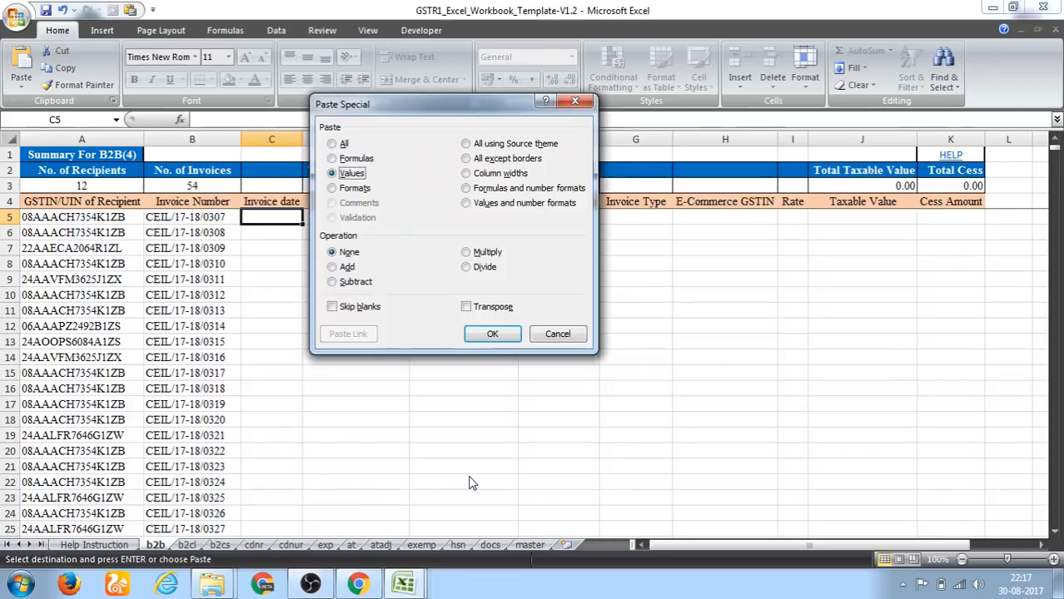
{"action": "key", "text": "Return"}
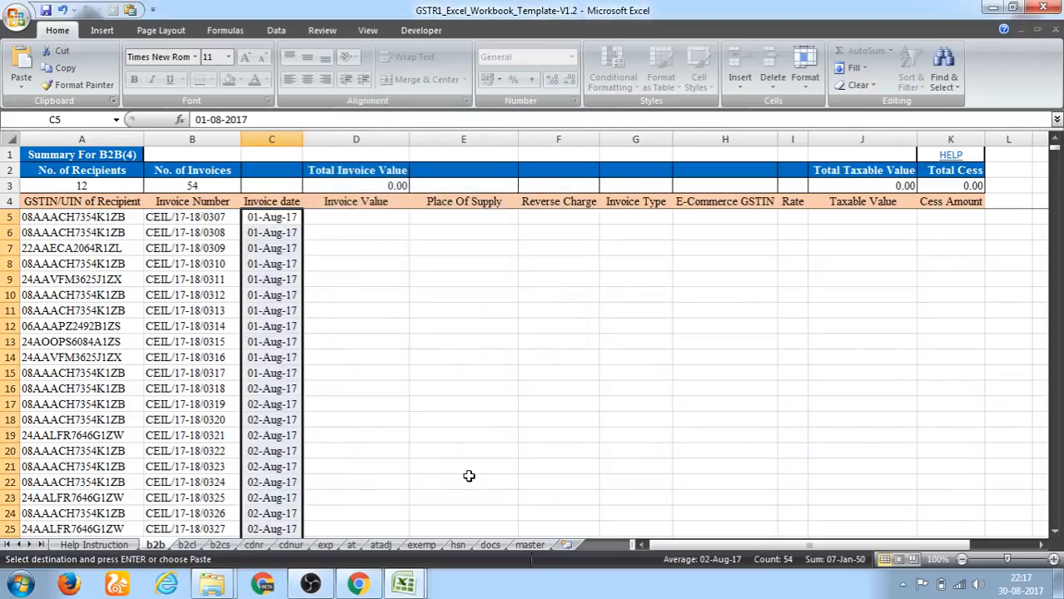
{"action": "key", "text": "Right"}
Copy the filtered Net Bill Amont values on the Data FG sheet, from cell AG319 down to the last record
{"action": "key", "text": "alt+Tab"}
{"action": "key", "text": "ctrl+Up"}
{"action": "key", "text": "Down"}
{"action": "key", "text": "Right"}
{"action": "key", "text": "Right"}
{"action": "key", "text": "Right"}
{"action": "key", "text": "Right"}
{"action": "key", "text": "Right"}
{"action": "key", "text": "Right"}
{"action": "key", "text": "Right"}
{"action": "key", "text": "Right"}
{"action": "key", "text": "Right"}
{"action": "key", "text": "Right"}
{"action": "key", "text": "Right"}
{"action": "key", "text": "Right"}
{"action": "key", "text": "Right"}
{"action": "key", "text": "Right"}
{"action": "key", "text": "Right"}
{"action": "key", "text": "Right"}
{"action": "key", "text": "Right"}
{"action": "key", "text": "Right"}
{"action": "key", "text": "Right"}
{"action": "key", "text": "Right"}
{"action": "key", "text": "Right"}
{"action": "key", "text": "Right"}
{"action": "key", "text": "Right"}
{"action": "key", "text": "Right"}
{"action": "key", "text": "Right"}
{"action": "key", "text": "Right"}
{"action": "key", "text": "Right"}
{"action": "key", "text": "Right"}
{"action": "key", "text": "Right"}
{"action": "key", "text": "Right"}
{"action": "key", "text": "Right"}
{"action": "key", "text": "Right"}
{"action": "key", "text": "Right"}
{"action": "key", "text": "Left"}
{"action": "key", "text": "Left"}
{"action": "key", "text": "Left"}
{"action": "key", "text": "Left"}
{"action": "key", "text": "Left"}
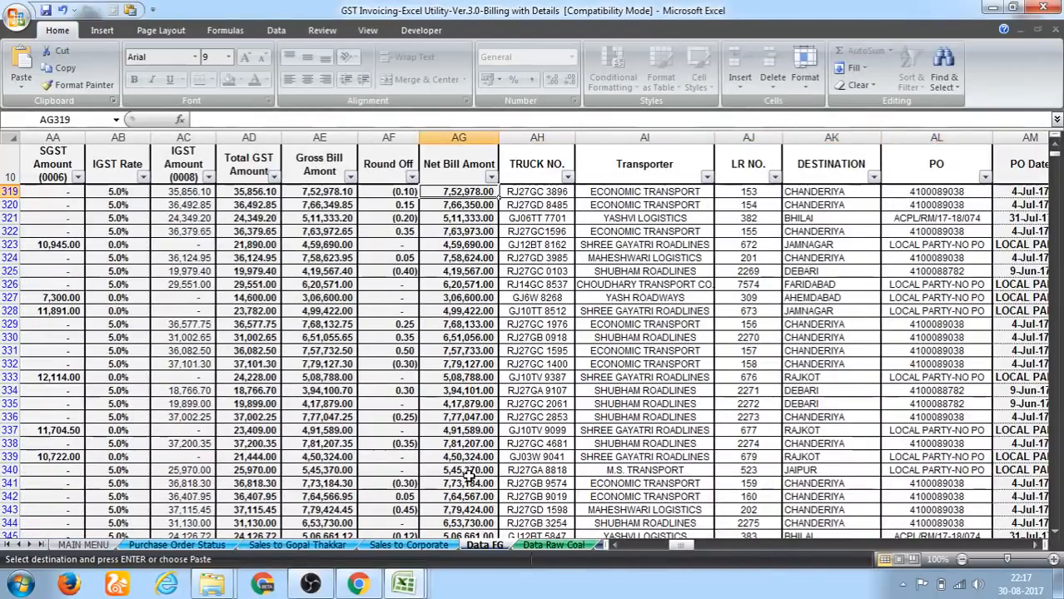
{"action": "key", "text": "ctrl+shift+Down"}
{"action": "key", "text": "ctrl+c"}
Paste the net bill amounts as values into the b2b sheet's Invoice Value column, starting at cell D5
{"action": "key", "text": "alt+Tab"}
{"action": "key", "text": "Left"}
{"action": "key", "text": "ctrl+alt+v"}
{"action": "key", "text": "v"}
{"action": "key", "text": "Return"}
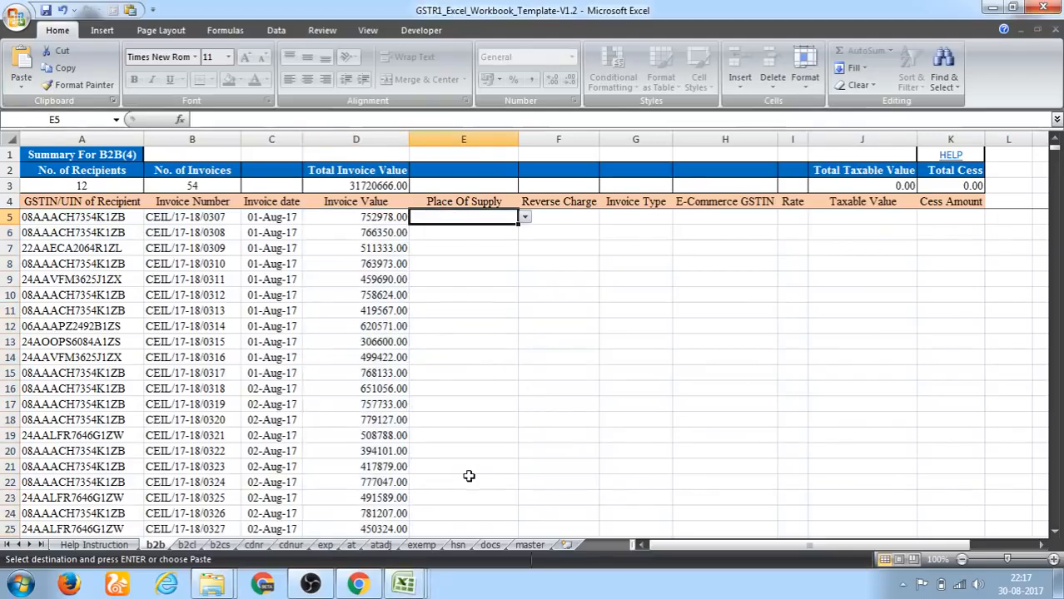
Copy the filtered PLACE OF SUPPLY values on the Data FG sheet, from cell J319 down to the last record
{"action": "key", "text": "ctrl+Tab"}
{"action": "key", "text": "Down"}
{"action": "key", "text": "Right"}
{"action": "key", "text": "Right"}
{"action": "key", "text": "Right"}
{"action": "key", "text": "Right"}
{"action": "key", "text": "Right"}
{"action": "key", "text": "Right"}
{"action": "key", "text": "Right"}
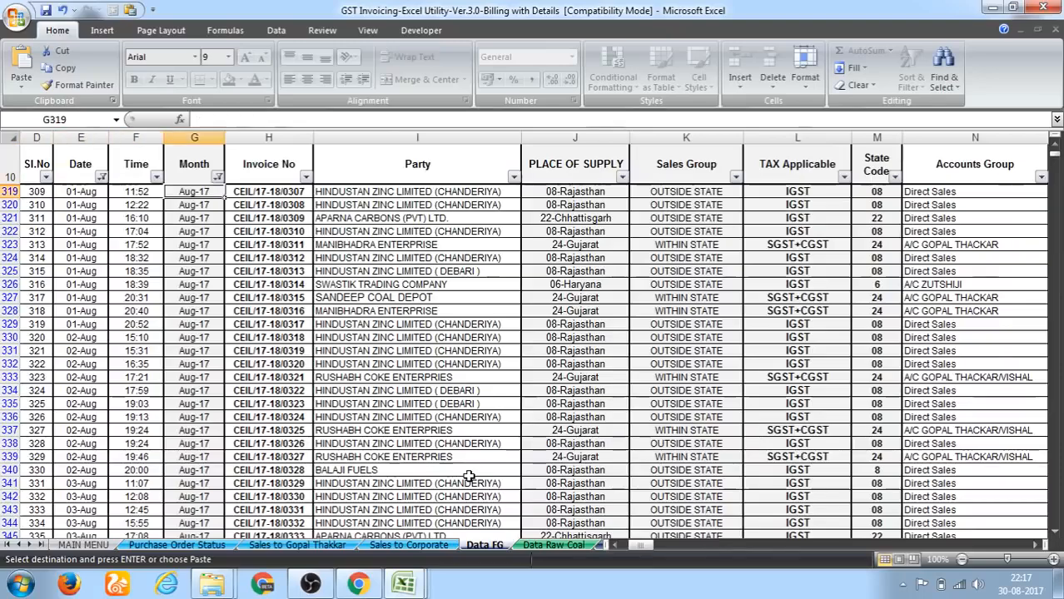
{"action": "key", "text": "Left"}
{"action": "key", "text": "shift+Down"}
{"action": "key", "text": "ctrl+shift+Down"}
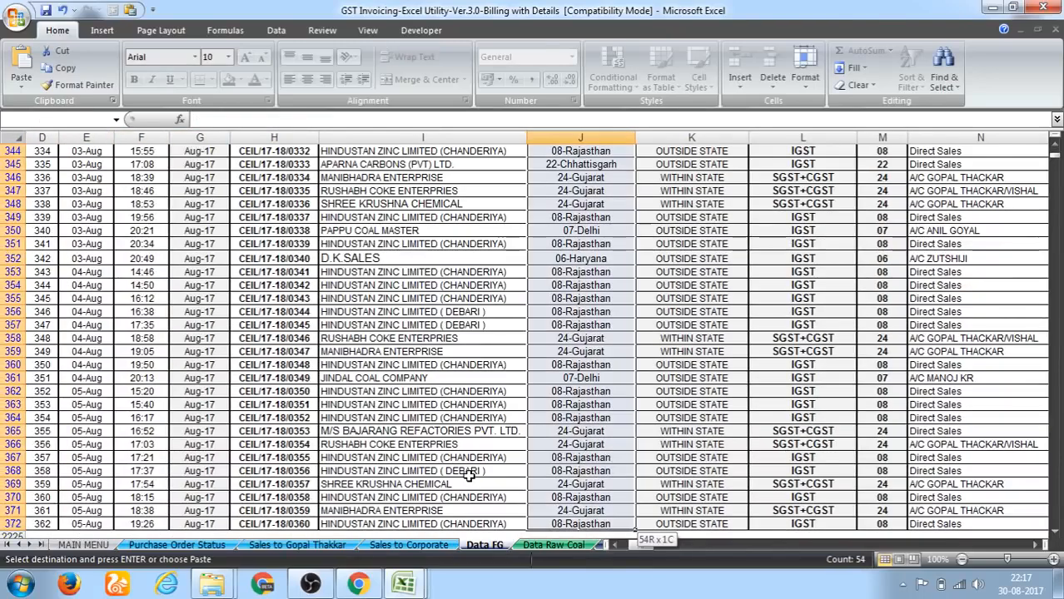
{"action": "key", "text": "ctrl+c"}
Paste the places of supply as values into the b2b sheet's Place Of Supply column, starting at cell E5
{"action": "key", "text": "ctrl+Tab"}
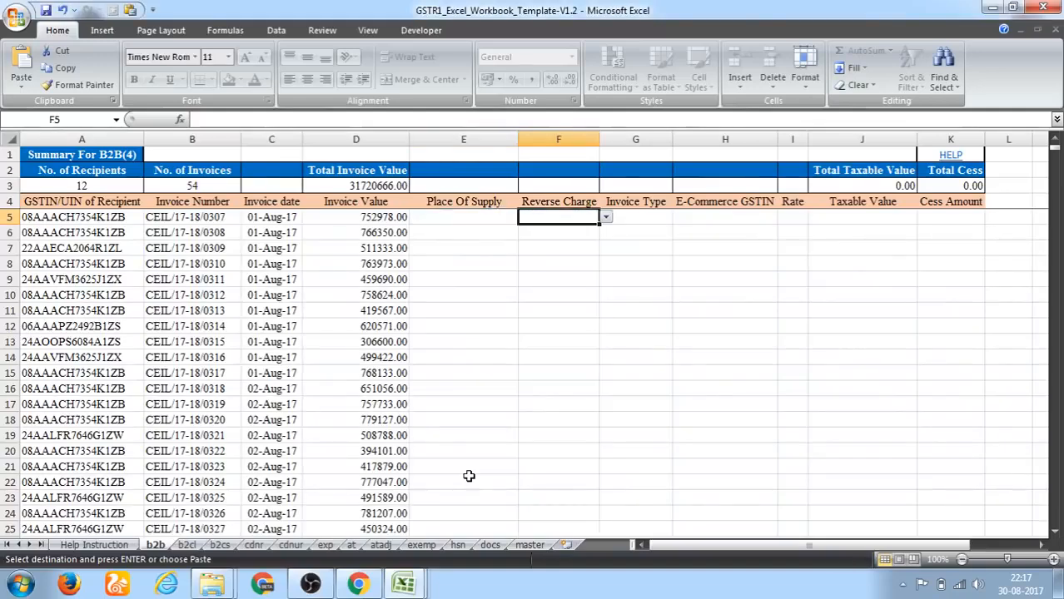
{"action": "key", "text": "alt+e"}
{"action": "key", "text": "s"}
{"action": "key", "text": "v"}
{"action": "key", "text": "Return"}
{"action": "key", "text": "Right"}
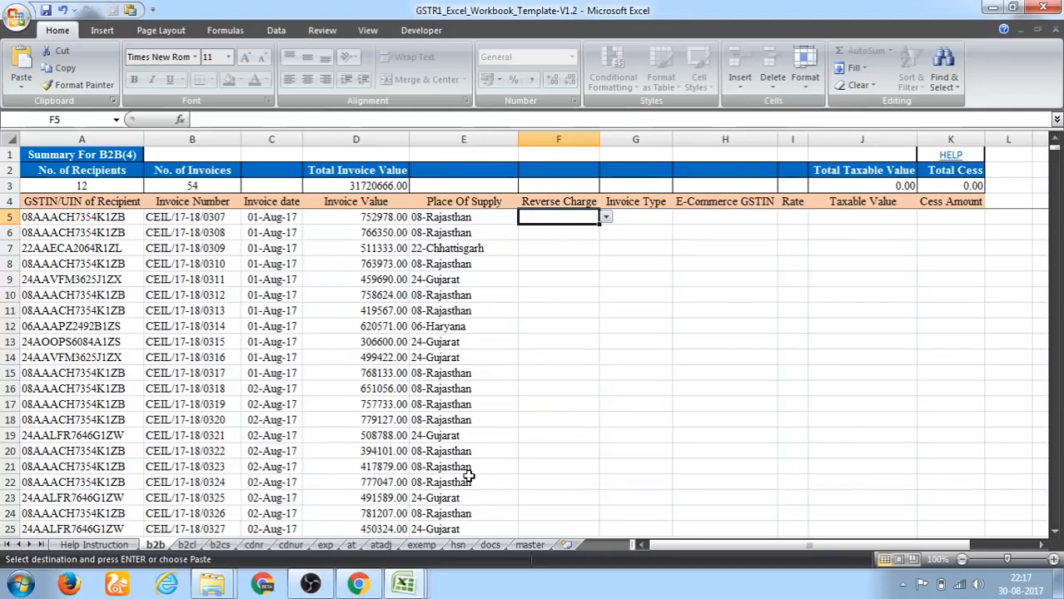
Choose N as the Reverse Charge for the first invoice in cell F5 and copy that cell
{"action": "key", "text": "alt+Down"}
{"action": "key", "text": "Down"}
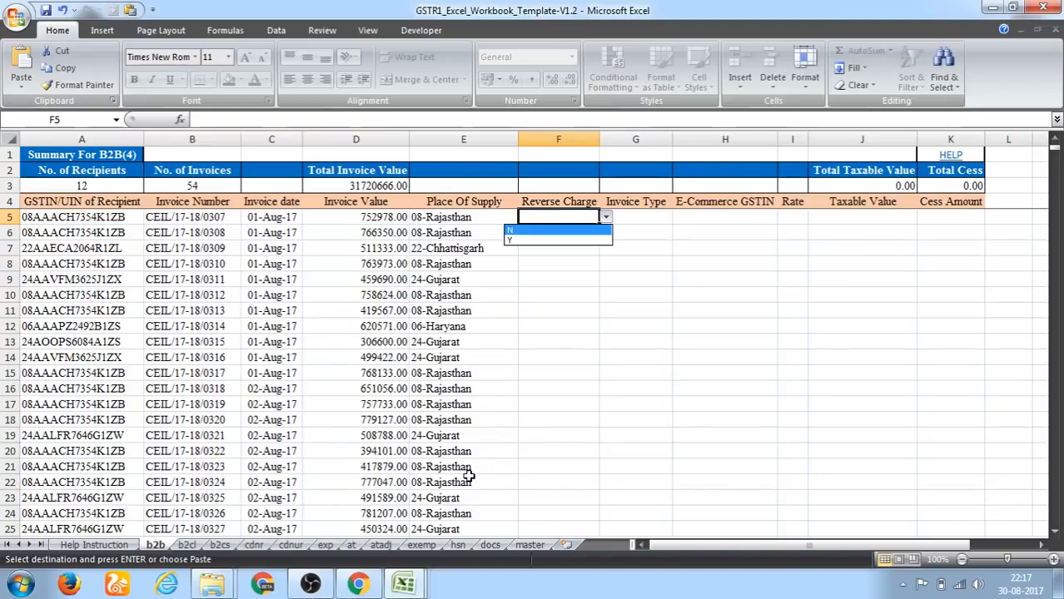
{"action": "key", "text": "Return"}
{"action": "key", "text": "Left"}
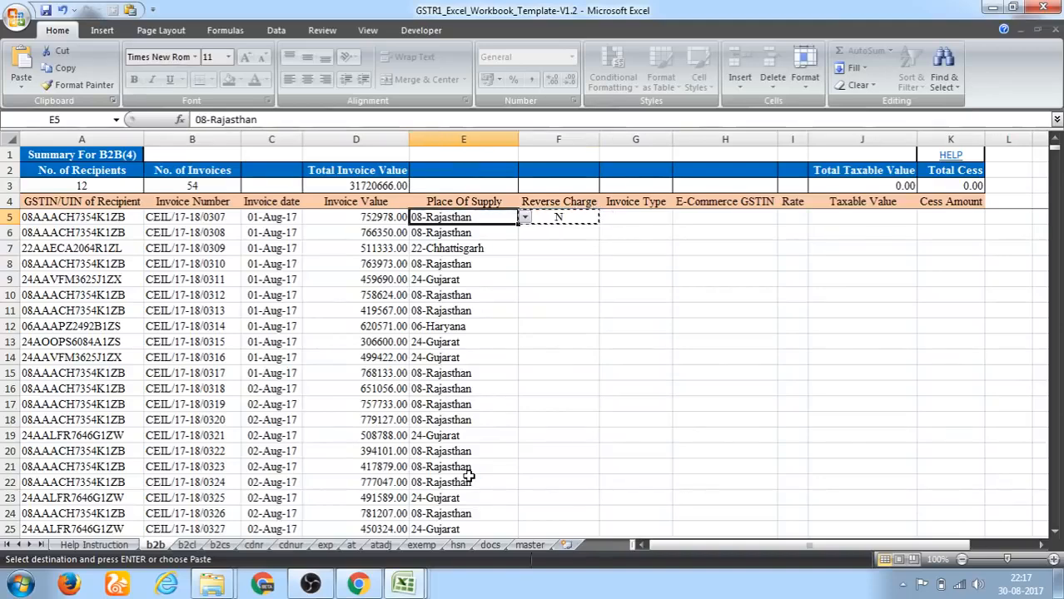
Fill the N from cell F5 down the Reverse Charge column to the last invoice row
{"action": "key", "text": "ctrl+Down"}
{"action": "key", "text": "Right"}
{"action": "key", "text": "Return"}
{"action": "key", "text": "ctrl+c"}
{"action": "key", "text": "Down"}
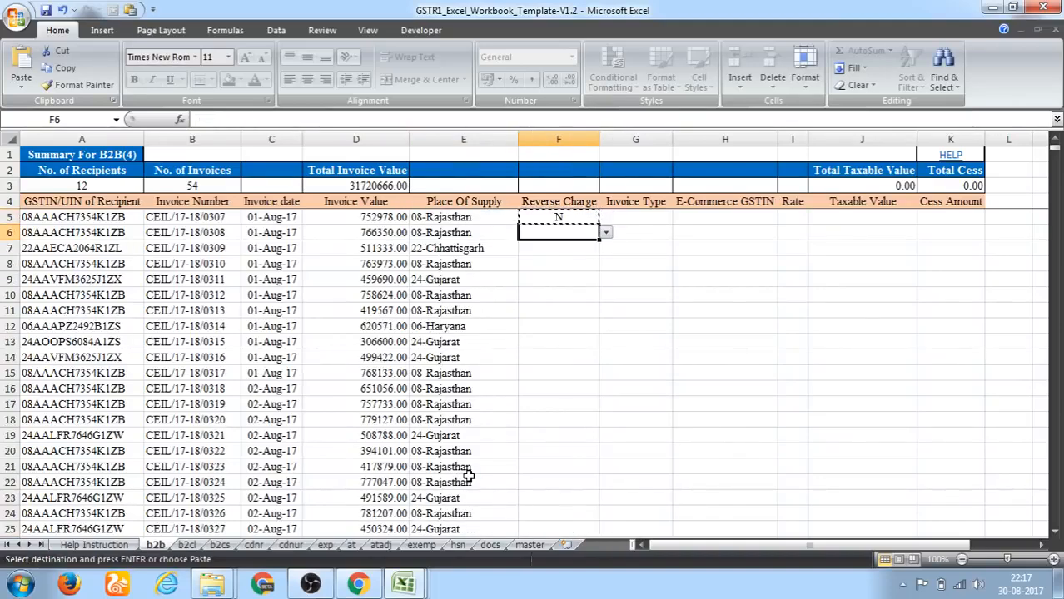
{"action": "key", "text": "ctrl+shift+Down"}
{"action": "key", "text": "ctrl+v"}
{"action": "key", "text": "Escape"}
{"action": "key", "text": "ctrl+Up"}
{"action": "key", "text": "Down"}
Choose Regular as the Invoice Type for the first invoice in cell G5 and copy that cell
{"action": "key", "text": "Right"}
{"action": "key", "text": "Right"}
{"action": "key", "text": "Left"}
{"action": "key", "text": "alt+Down"}
{"action": "key", "text": "Return"}
{"action": "key", "text": "ctrl+c"}
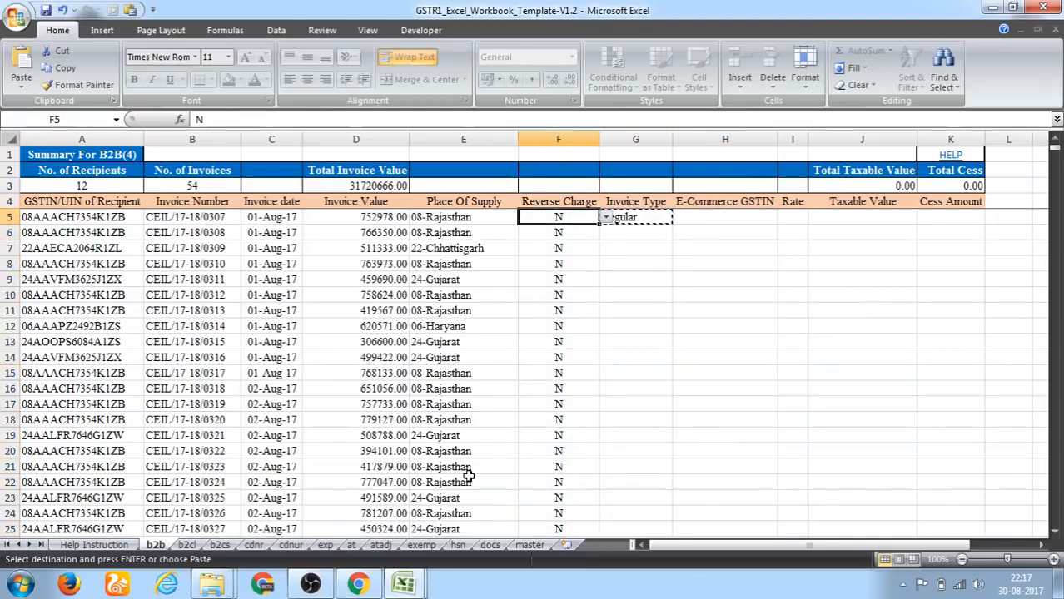
Fill Regular from cell G5 down the Invoice Type column to the last invoice row
{"action": "key", "text": "Left"}
{"action": "key", "text": "ctrl+Down"}
{"action": "key", "text": "Right"}
{"action": "key", "text": "ctrl+v"}
{"action": "key", "text": "ctrl+Up"}
{"action": "key", "text": "Down"}
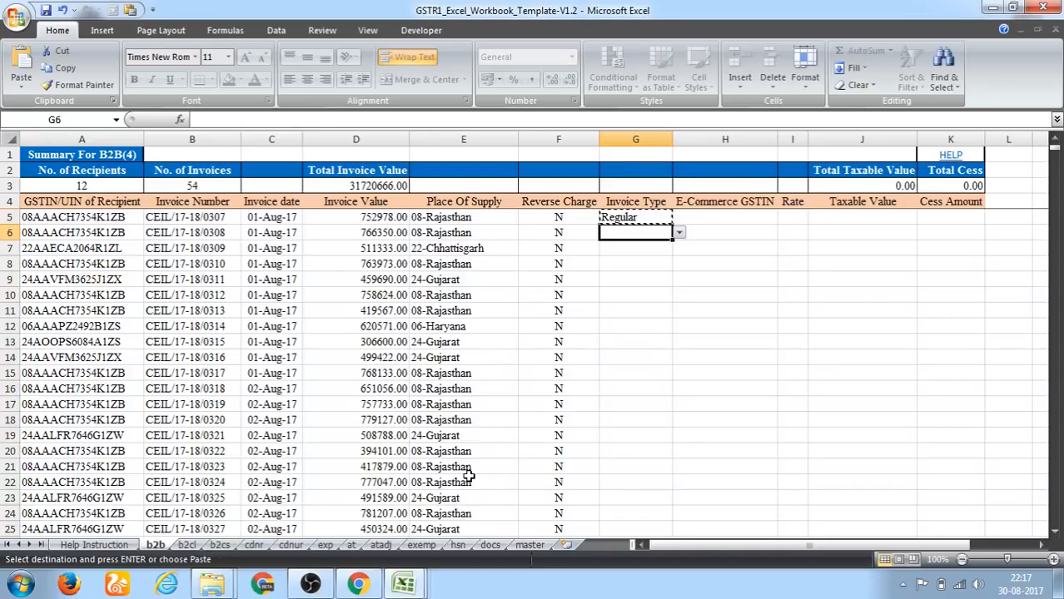
{"action": "key", "text": "ctrl+shift+Down"}
{"action": "key", "text": "ctrl+v"}
{"action": "key", "text": "Escape"}
{"action": "key", "text": "ctrl+Up"}
{"action": "key", "text": "Down"}
Leave E-Commerce GSTIN blank, enter 5 as the Rate for the first invoice in cell I5, and copy that cell
{"action": "key", "text": "Right"}
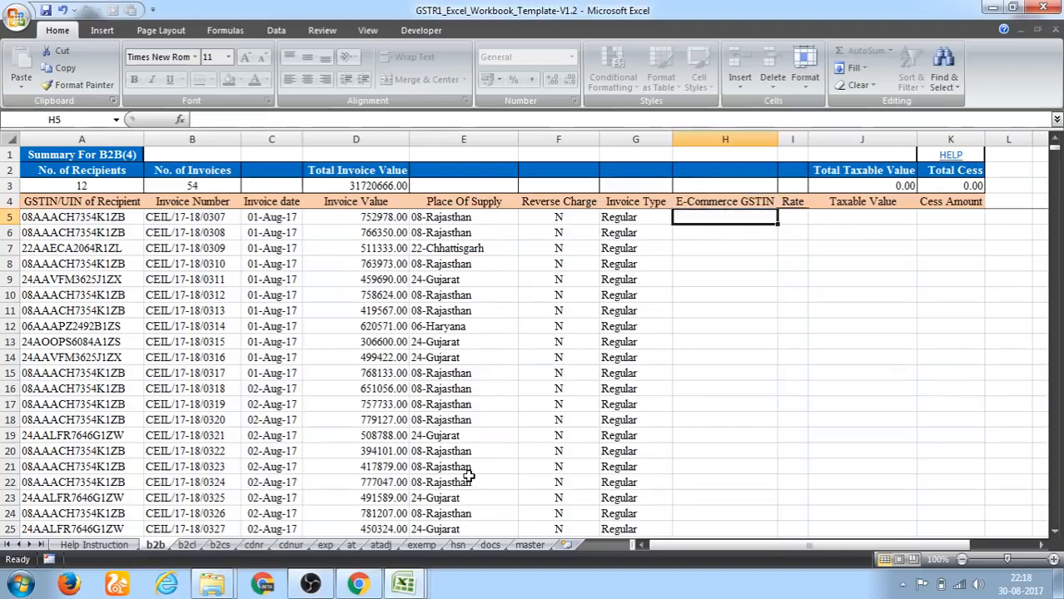
{"action": "key", "text": "Tab"}
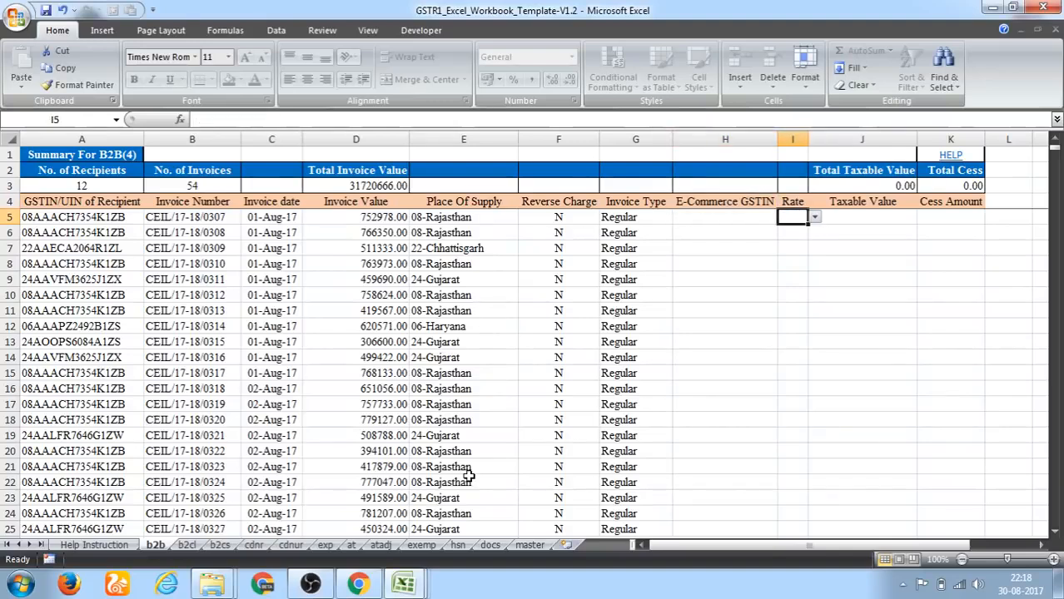
{"action": "type", "text": "5"}
{"action": "key", "text": "Return"}
{"action": "key", "text": "Right"}
{"action": "key", "text": "Up"}
{"action": "key", "text": "Left"}
{"action": "key", "text": "ctrl+c"}
Fill the 5 rate from cell I5 down the Rate column to the last invoice row
{"action": "key", "text": "Left"}
{"action": "key", "text": "Left"}
{"action": "key", "text": "Left"}
{"action": "key", "text": "Right"}
{"action": "key", "text": "ctrl+Down"}
{"action": "key", "text": "Right"}
{"action": "key", "text": "Right"}
{"action": "key", "text": "Return"}
{"action": "key", "text": "ctrl+Up"}
{"action": "key", "text": "Down"}
{"action": "key", "text": "ctrl+shift+Down"}
{"action": "key", "text": "Return"}
{"action": "key", "text": "Up"}
Copy the filtered taxable amounts on the Data FG sheet, from cell W319 down to the last record
{"action": "key", "text": "Right"}
{"action": "key", "text": "Down"}
{"action": "key", "text": "Up"}
{"action": "key", "text": "Up"}
{"action": "key", "text": "Down"}
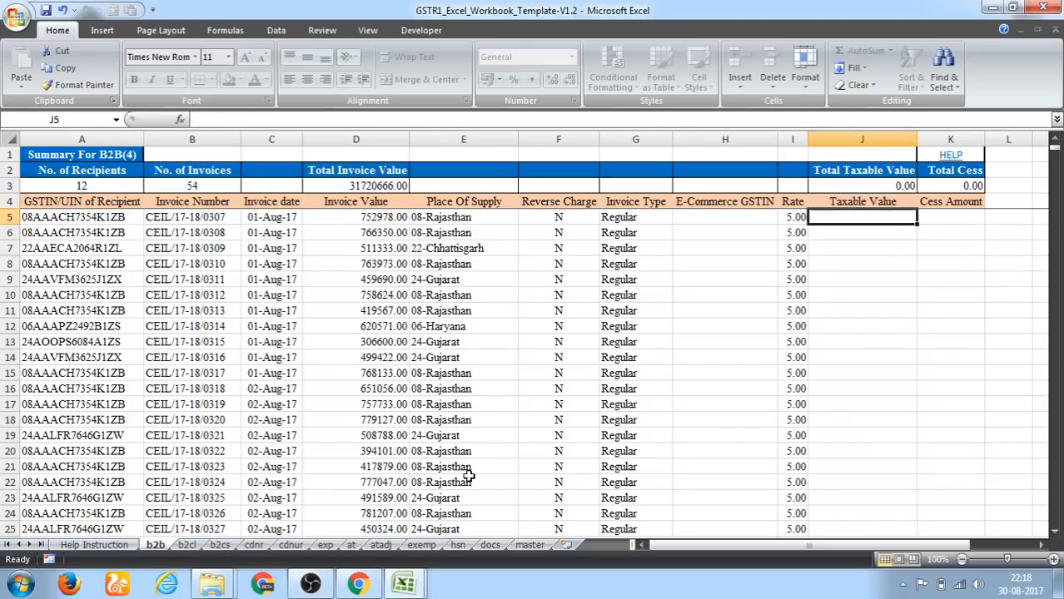
{"action": "key", "text": "ctrl+Tab"}
{"action": "key", "text": "Right"}
{"action": "key", "text": "Right"}
{"action": "key", "text": "Right"}
{"action": "key", "text": "Right"}
{"action": "key", "text": "Right"}
{"action": "key", "text": "Right"}
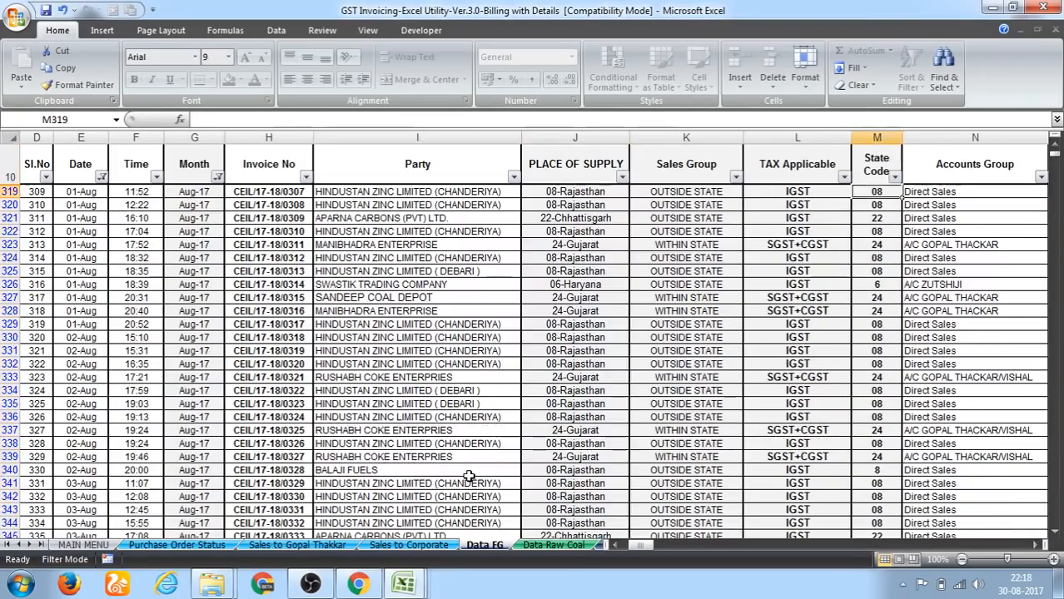
{"action": "key", "text": "Right"}
{"action": "key", "text": "Right"}
{"action": "key", "text": "Right"}
{"action": "key", "text": "Right"}
{"action": "key", "text": "Right"}
{"action": "key", "text": "Right"}
{"action": "key", "text": "Right"}
{"action": "key", "text": "Left"}
{"action": "key", "text": "Right"}
{"action": "key", "text": "ctrl+shift+Down"}
{"action": "key", "text": "ctrl+c"}
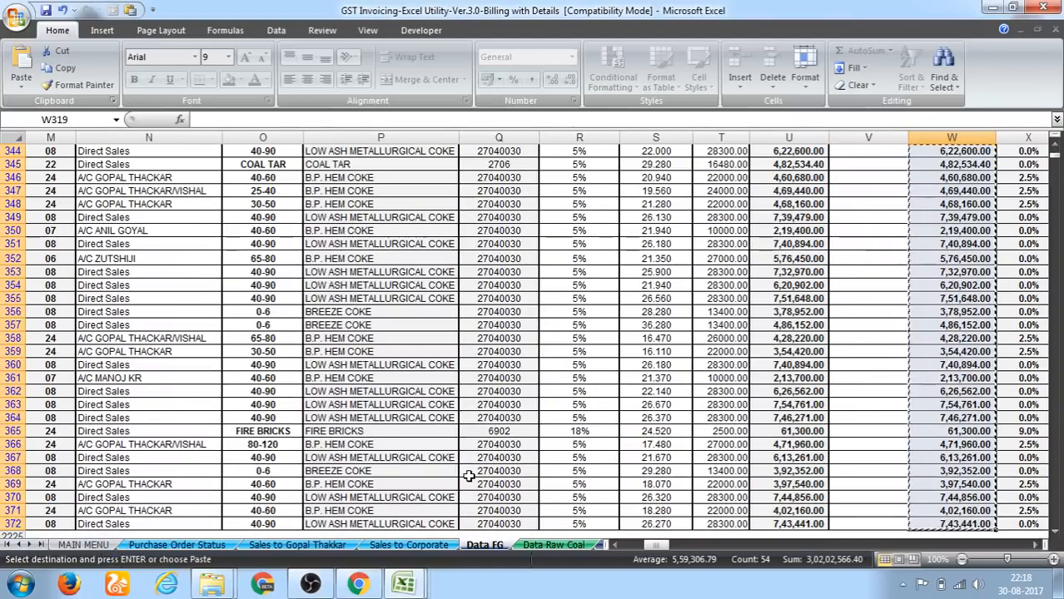
Paste the taxable amounts as values into the b2b sheet's Taxable Value column, starting at cell J5
{"action": "key", "text": "ctrl+Tab"}
{"action": "key", "text": "Left"}
{"action": "key", "text": "alt+e"}
{"action": "key", "text": "s"}
{"action": "key", "text": "v"}
{"action": "key", "text": "Return"}
{"action": "key", "text": "Right"}
{"action": "key", "text": "Right"}
{"action": "key", "text": "Right"}
{"action": "key", "text": "Right"}
{"action": "key", "text": "Left"}
{"action": "key", "text": "Left"}
{"action": "key", "text": "Left"}
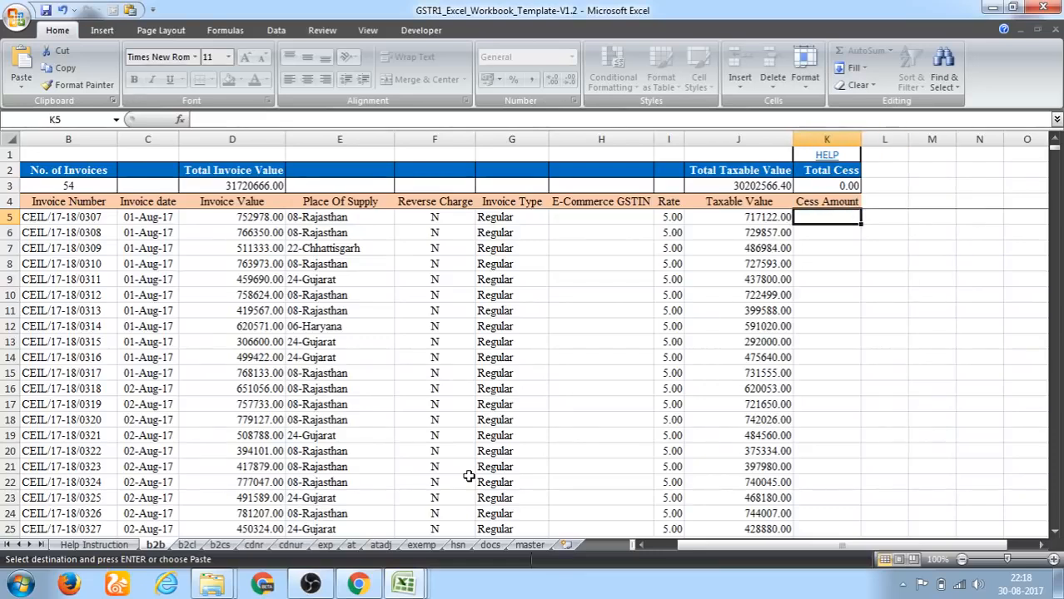
Examine the last filled invoice rows of the b2b sheet, especially the Taxable Value and Cess Amount columns
{"action": "key", "text": "Left"}
{"action": "key", "text": "ctrl+Down"}
{"action": "key", "text": "ctrl+Up"}
{"action": "key", "text": "Down"}
{"action": "key", "text": "ctrl+Down"}
{"action": "key", "text": "Up"}
{"action": "key", "text": "Up"}
{"action": "key", "text": "Up"}
{"action": "key", "text": "Up"}
{"action": "key", "text": "Up"}
{"action": "key", "text": "Up"}
{"action": "key", "text": "Up"}
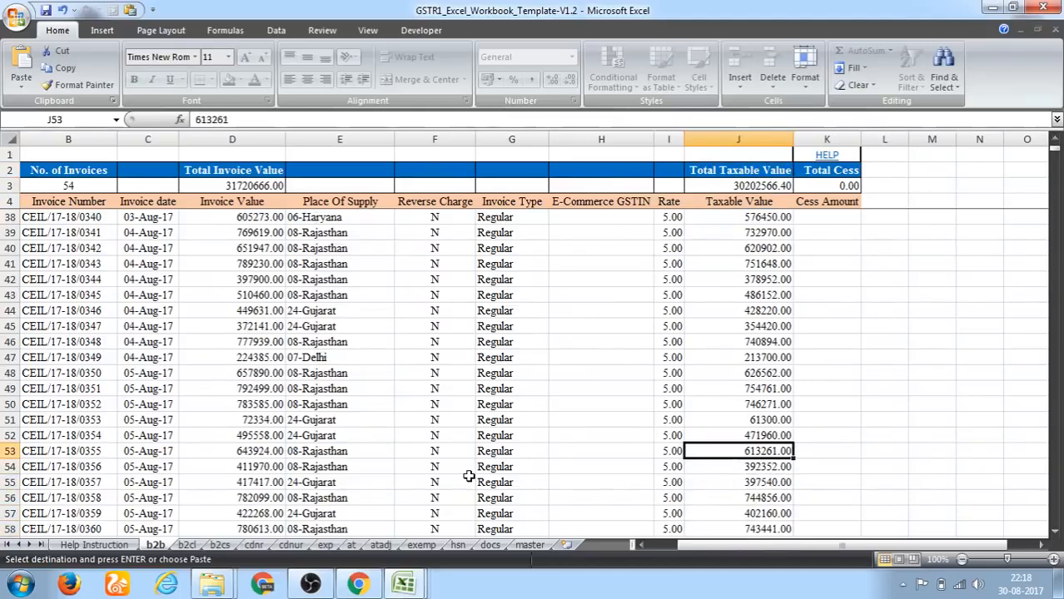
{"action": "key", "text": "Up"}
{"action": "key", "text": "Right"}
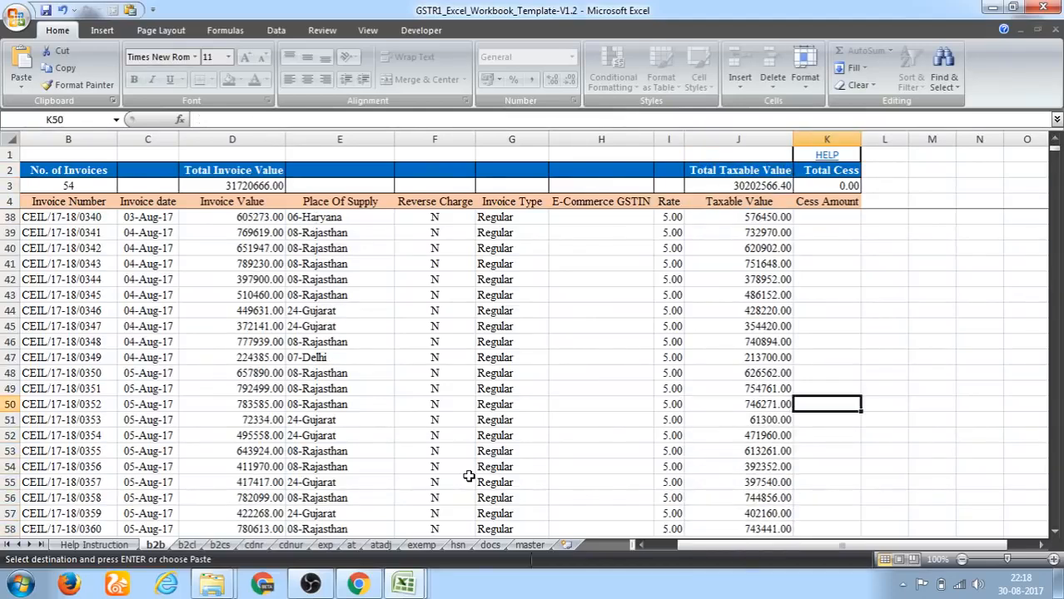
{"action": "key", "text": "Left"}
{"action": "key", "text": "Home"}
{"action": "key", "text": "Right"}
{"action": "key", "text": "Right"}
{"action": "key", "text": "Right"}
{"action": "key", "text": "Right"}
{"action": "key", "text": "Right"}
{"action": "key", "text": "Right"}
{"action": "key", "text": "Right"}
{"action": "key", "text": "Right"}
{"action": "key", "text": "Right"}
{"action": "key", "text": "Right"}
{"action": "key", "text": "Right"}
{"action": "key", "text": "Right"}
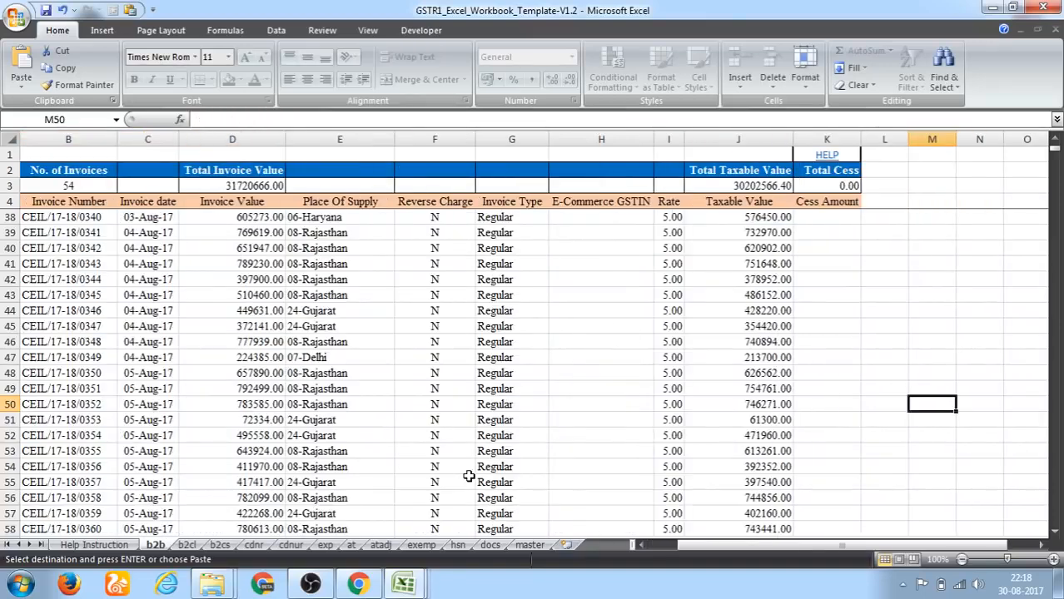
Copy the Taxable Value entries in cells J50 to J58 of the b2b sheet
{"action": "key", "text": "Left"}
{"action": "key", "text": "Left"}
{"action": "key", "text": "Left"}
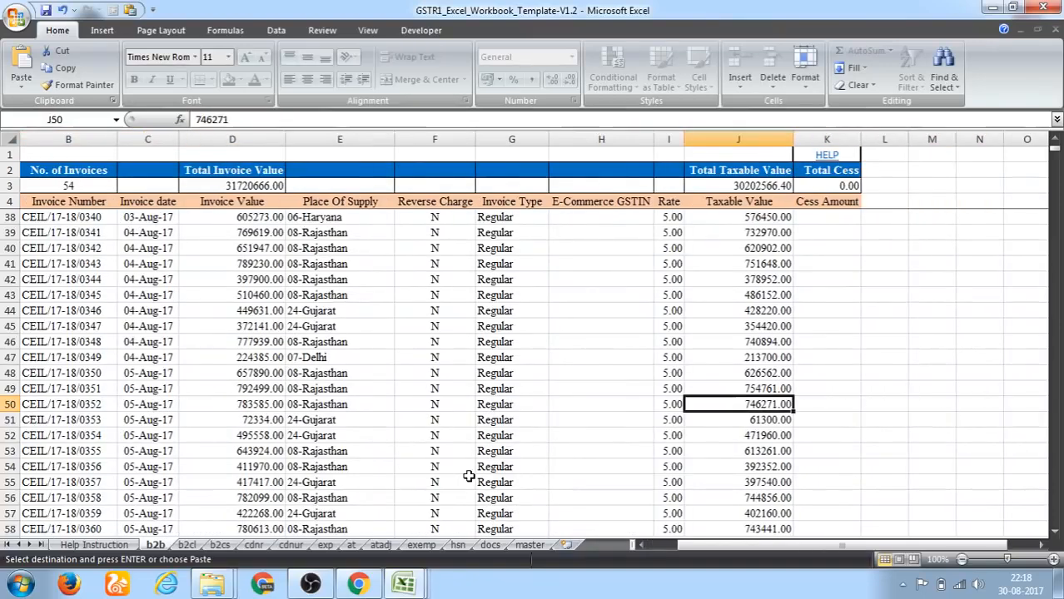
{"action": "key", "text": "shift+Down"}
{"action": "key", "text": "shift+Down"}
{"action": "key", "text": "shift+Down"}
{"action": "key", "text": "shift+Down"}
{"action": "key", "text": "shift+Down"}
{"action": "key", "text": "shift+Down"}
{"action": "key", "text": "shift+Down"}
{"action": "key", "text": "shift+Down"}
{"action": "key", "text": "ctrl+c"}
Paste the copied taxable amounts as values into the Cess Amount column, starting at cell K50
{"action": "key", "text": "Right"}
{"action": "key", "text": "ctrl+alt+v"}
{"action": "key", "text": "v"}
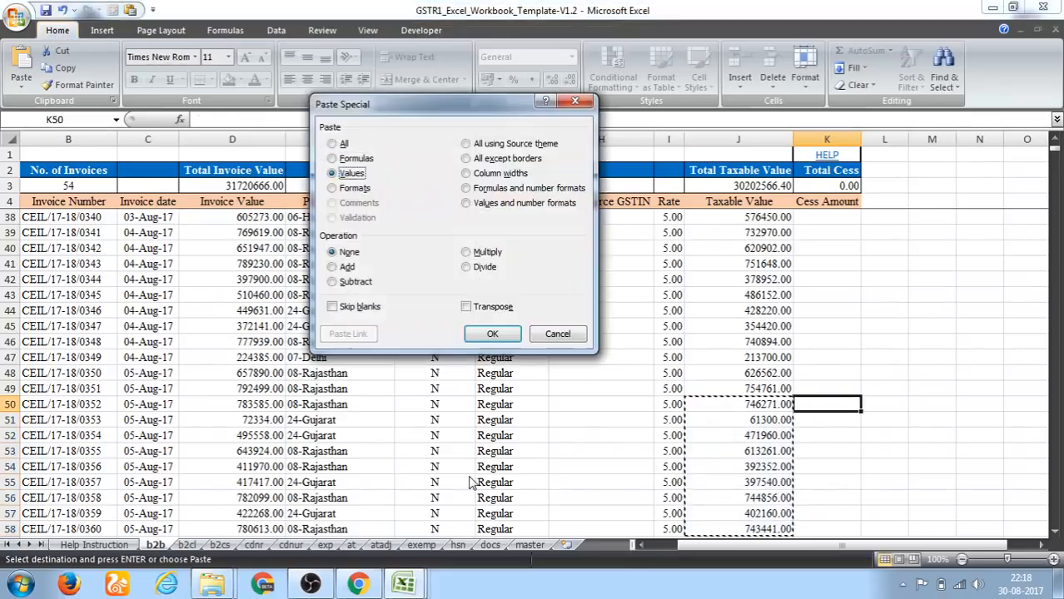
{"action": "key", "text": "Return"}
{"action": "key", "text": "Left"}
{"action": "key", "text": "Left"}
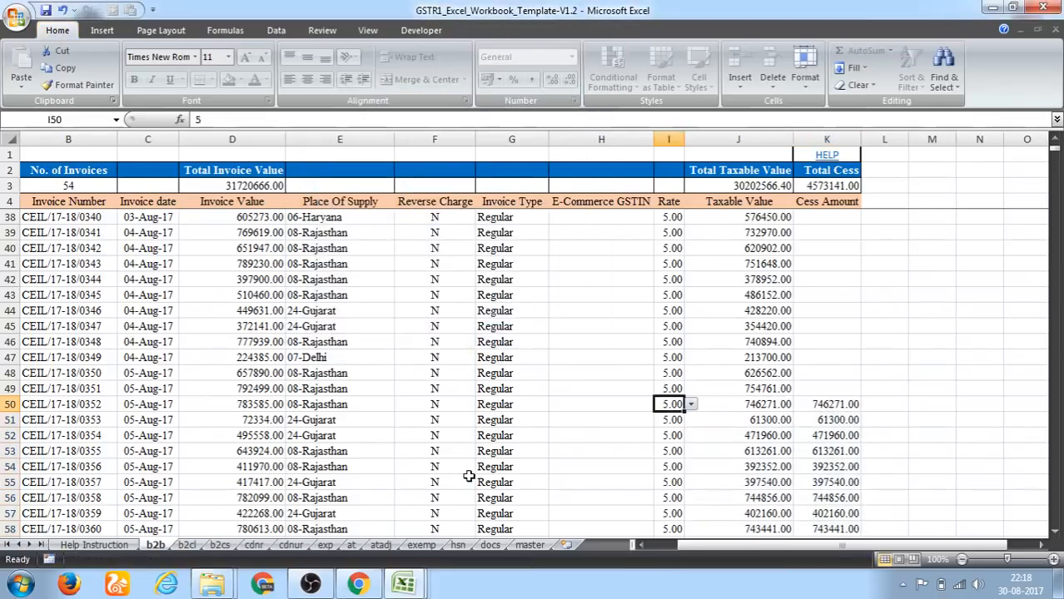
Examine the No. of Recipients and No. of Invoices summaries above the first invoice rows of the b2b sheet
{"action": "key", "text": "Home"}
{"action": "key", "text": "ctrl+Home"}
{"action": "key", "text": "Down"}
{"action": "key", "text": "Down"}
{"action": "key", "text": "Down"}
{"action": "key", "text": "Right"}
{"action": "key", "text": "Left"}
{"action": "key", "text": "Up"}
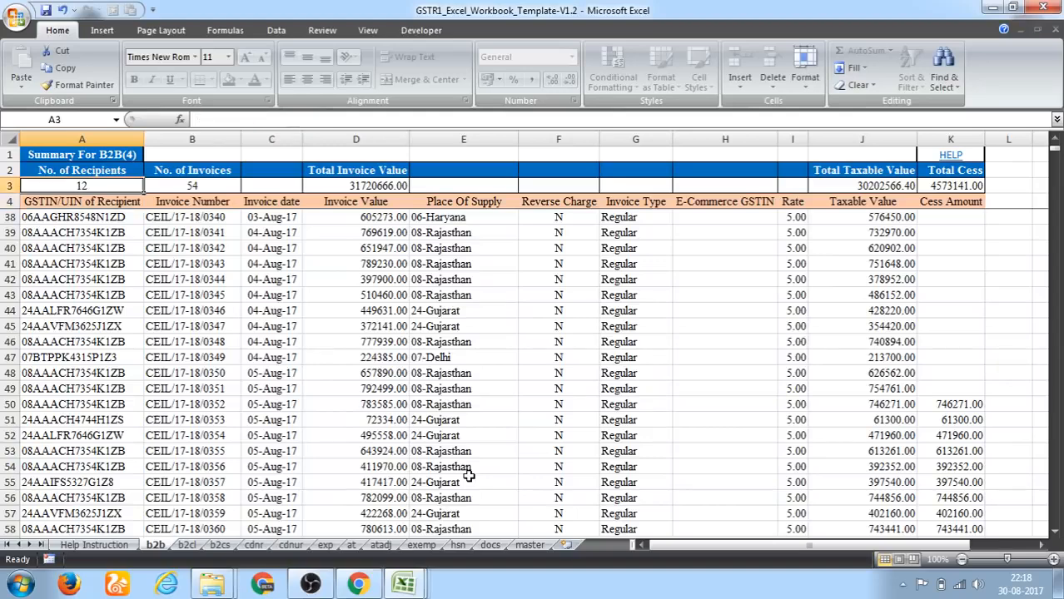
{"action": "key", "text": "Down"}
{"action": "key", "text": "Down"}
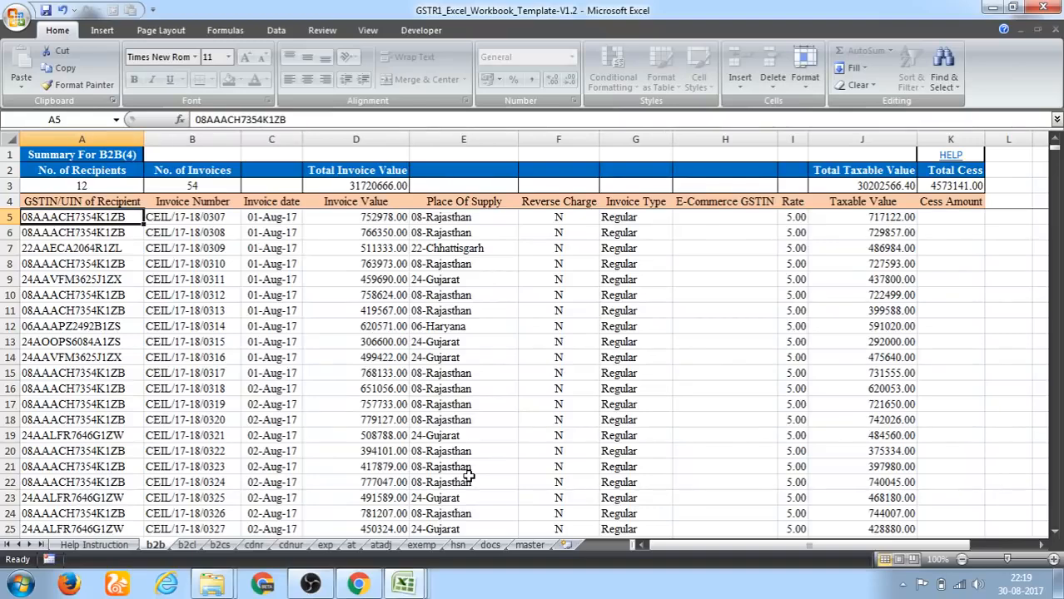
{"action": "key", "text": "Up"}
{"action": "key", "text": "Up"}
{"action": "key", "text": "Right"}
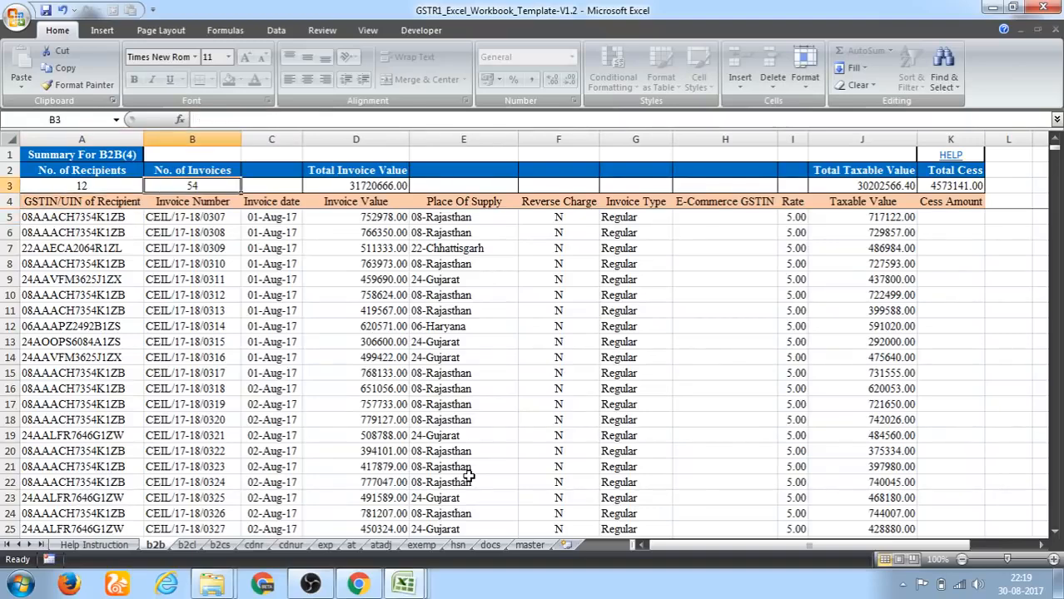
Review the Total Invoice Value, Total Taxable Value and Total Cess summaries in row 3 of the b2b sheet
{"action": "key", "text": "Right"}
{"action": "key", "text": "Right"}
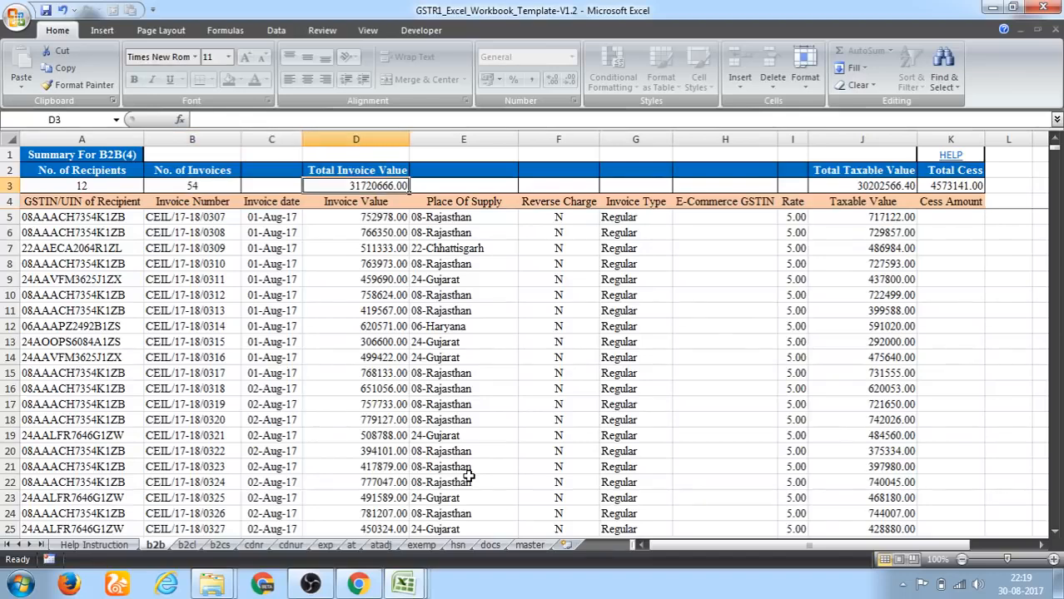
{"action": "key", "text": "Right"}
{"action": "key", "text": "Right"}
{"action": "key", "text": "Right"}
{"action": "key", "text": "Right"}
{"action": "key", "text": "Right"}
{"action": "key", "text": "Right"}
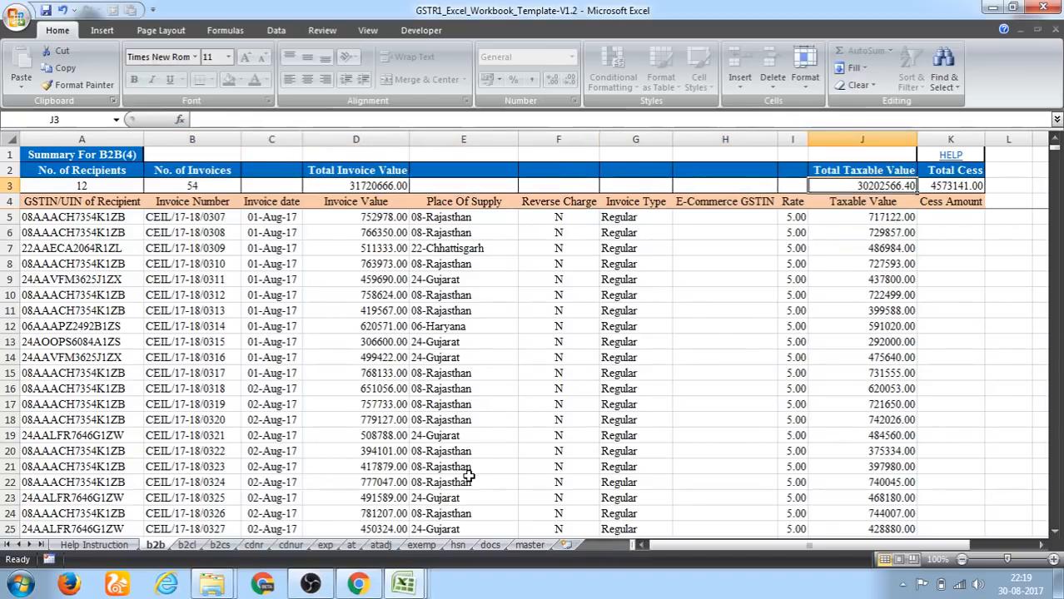
{"action": "key", "text": "Right"}
{"action": "key", "text": "Left"}
{"action": "key", "text": "Left"}
{"action": "key", "text": "Left"}
{"action": "key", "text": "Left"}
{"action": "key", "text": "Left"}
{"action": "key", "text": "Left"}
{"action": "key", "text": "Left"}
{"action": "key", "text": "Left"}
{"action": "key", "text": "Left"}
{"action": "key", "text": "Left"}
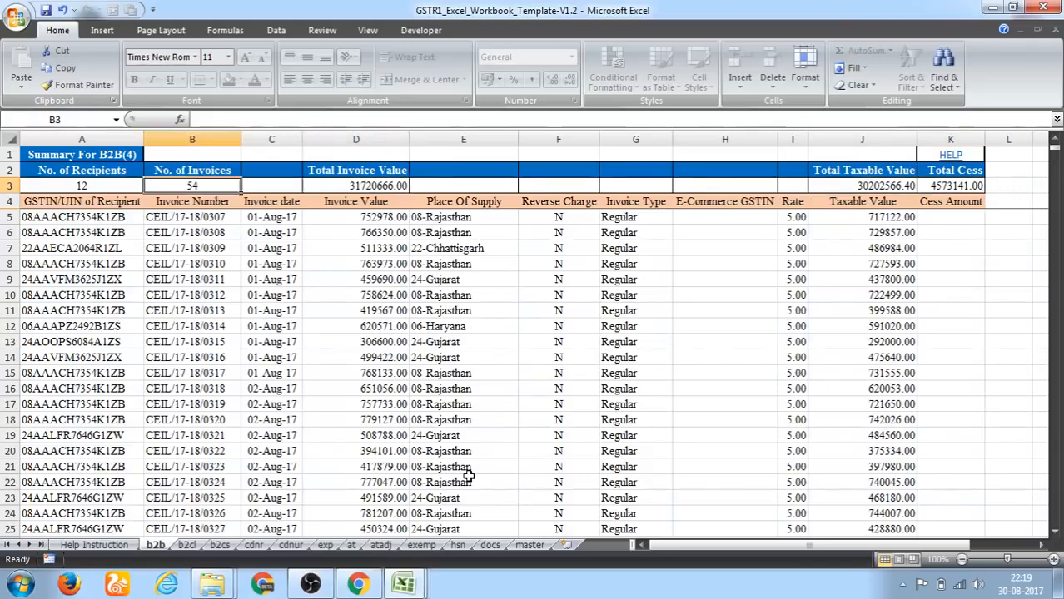
{"action": "key", "text": "Up"}
{"action": "key", "text": "Up"}
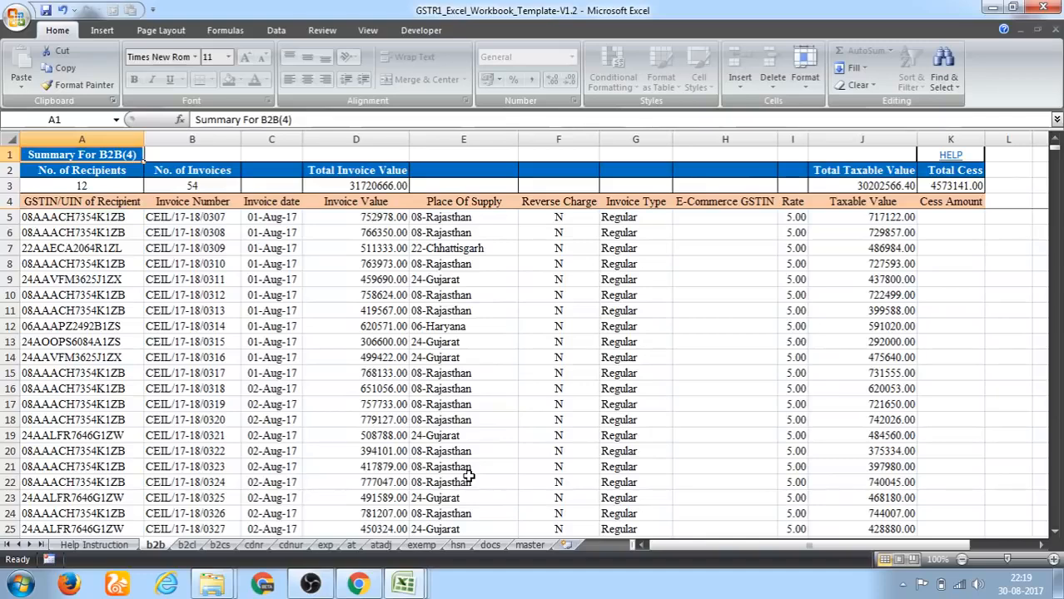
Switch to the GST Offline Tool from the desktop and start uploading new invoice data for a return
{"action": "left_click", "coordinate": [991, 8]}
{"action": "left_click", "coordinate": [991, 8]}
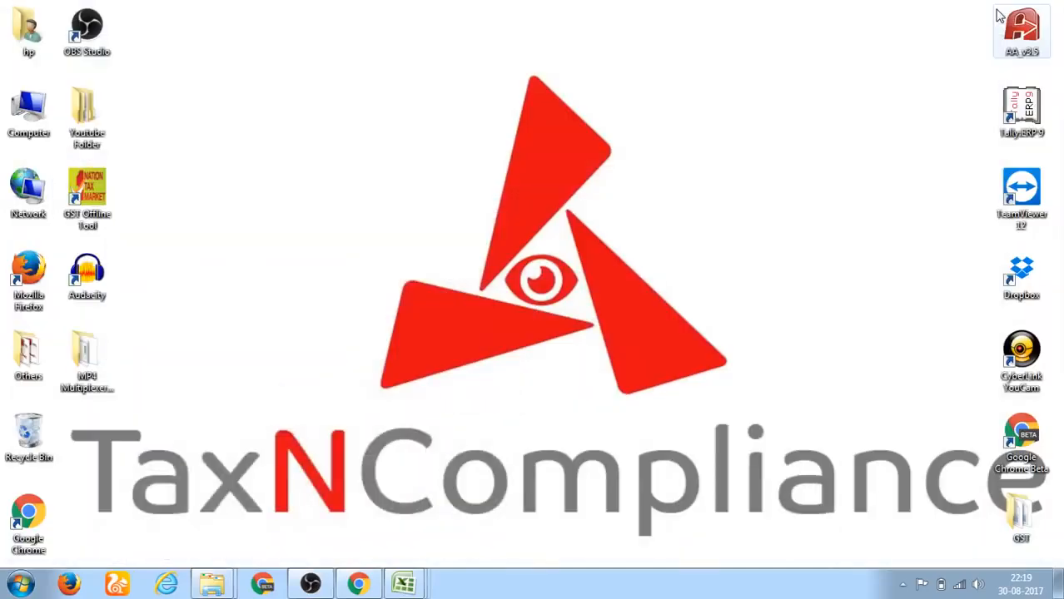
{"action": "double_click", "coordinate": [105, 198]}
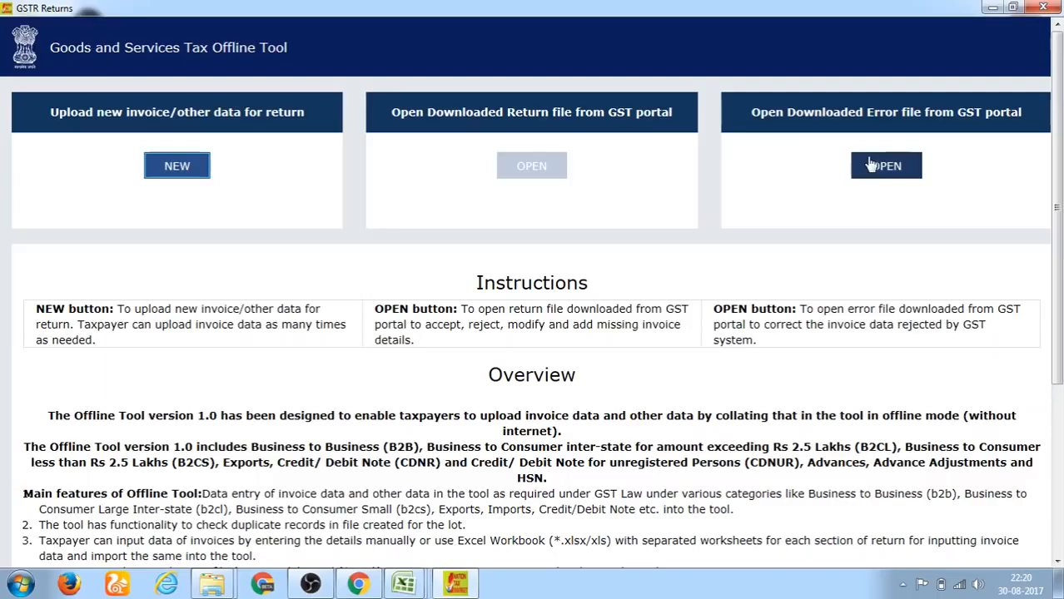
{"action": "left_click", "coordinate": [178, 167]}
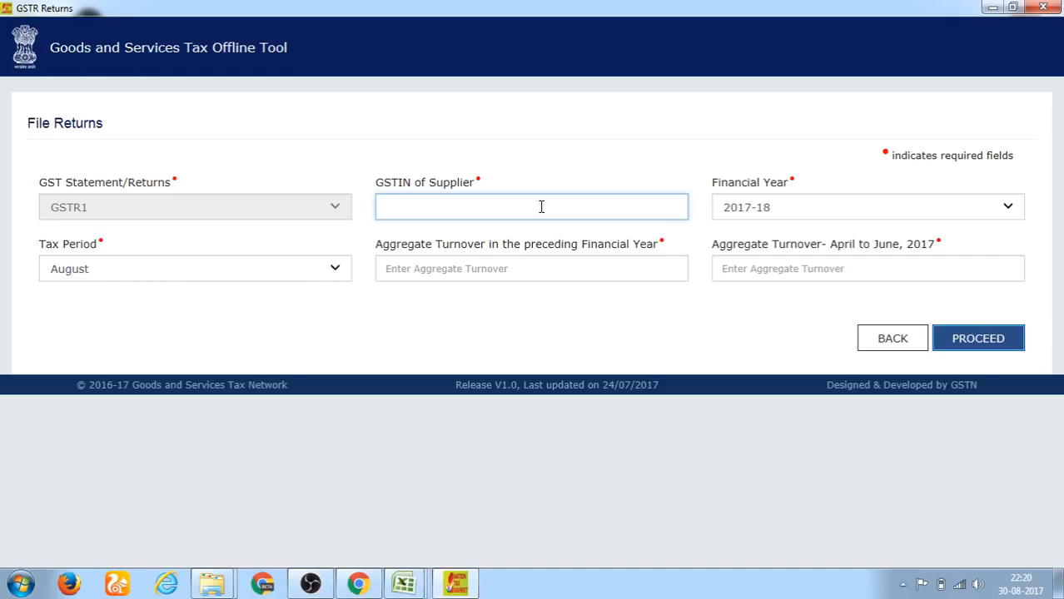
{"action": "key", "text": "alt+Tab"}
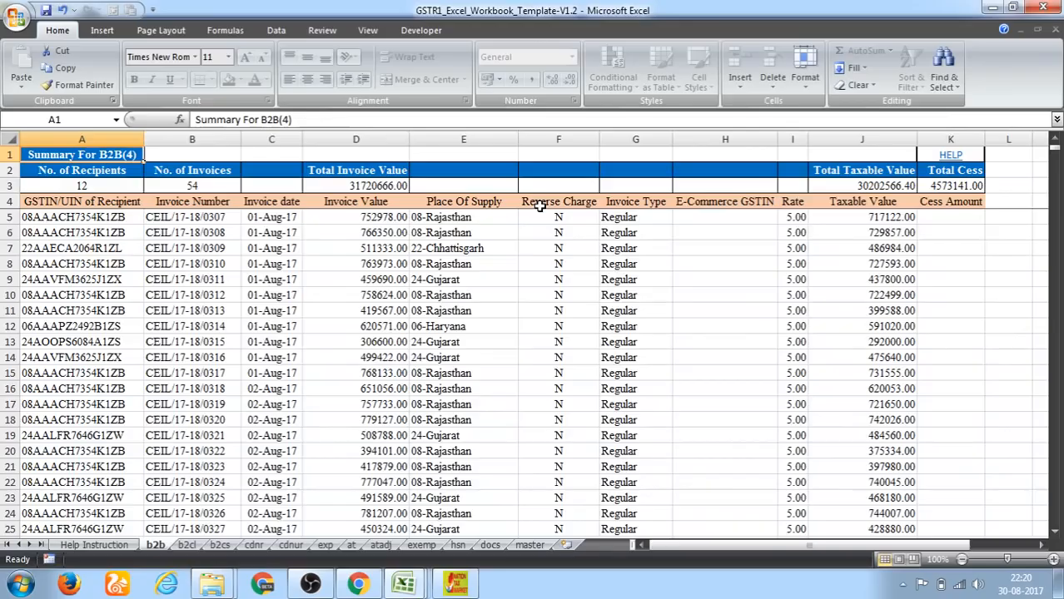
{"action": "key", "text": "alt+Tab"}
{"action": "key", "text": "alt+Tab"}
{"action": "key", "text": "Down"}
{"action": "key", "text": "Down"}
{"action": "key", "text": "Down"}
{"action": "key", "text": "Down"}
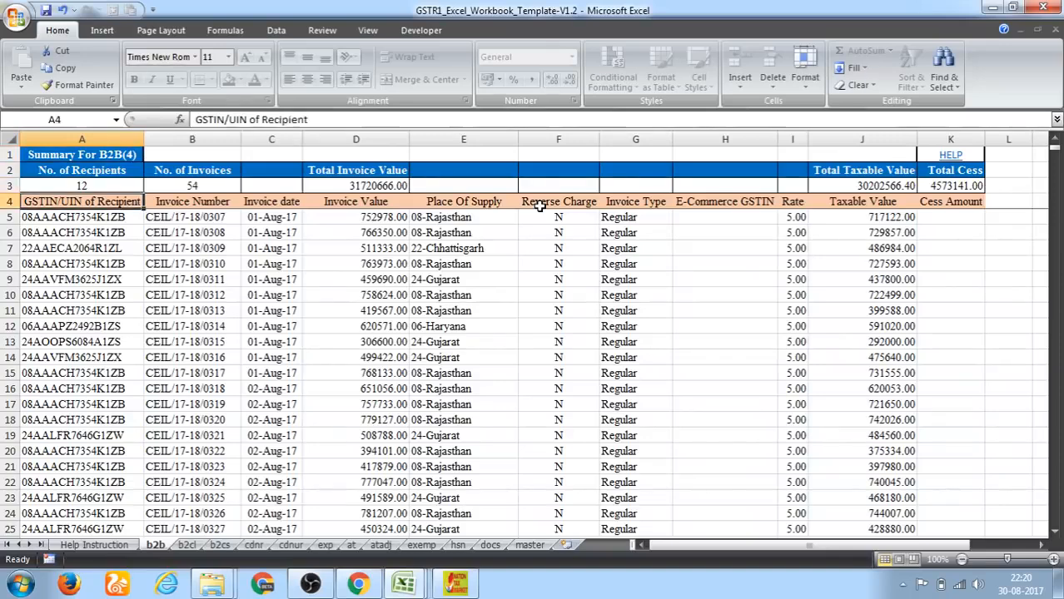
{"action": "key", "text": "ctrl+c"}
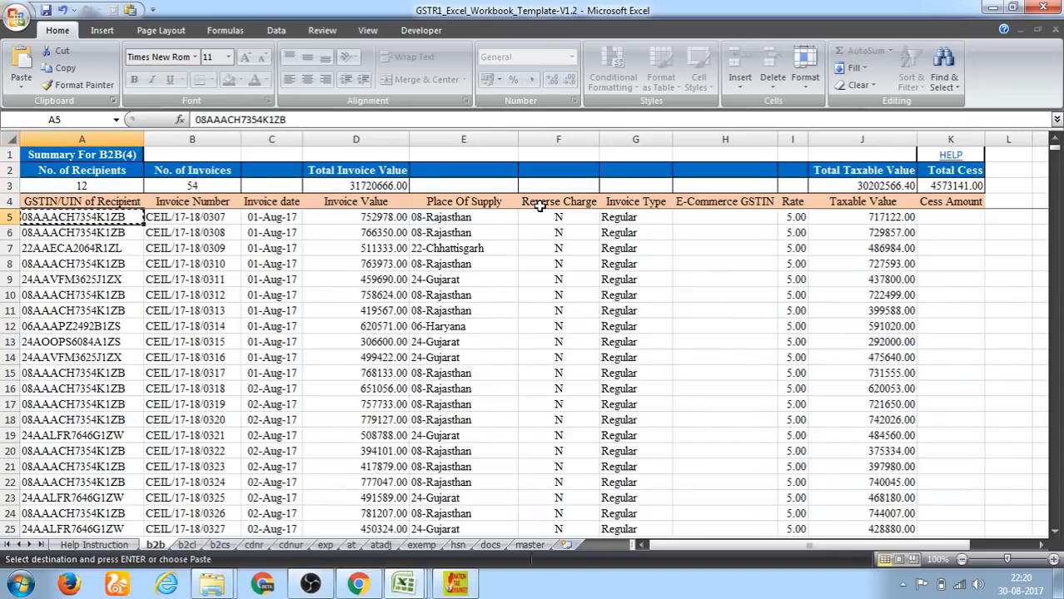
{"action": "key", "text": "alt"}
{"action": "key", "text": "alt+Tab"}
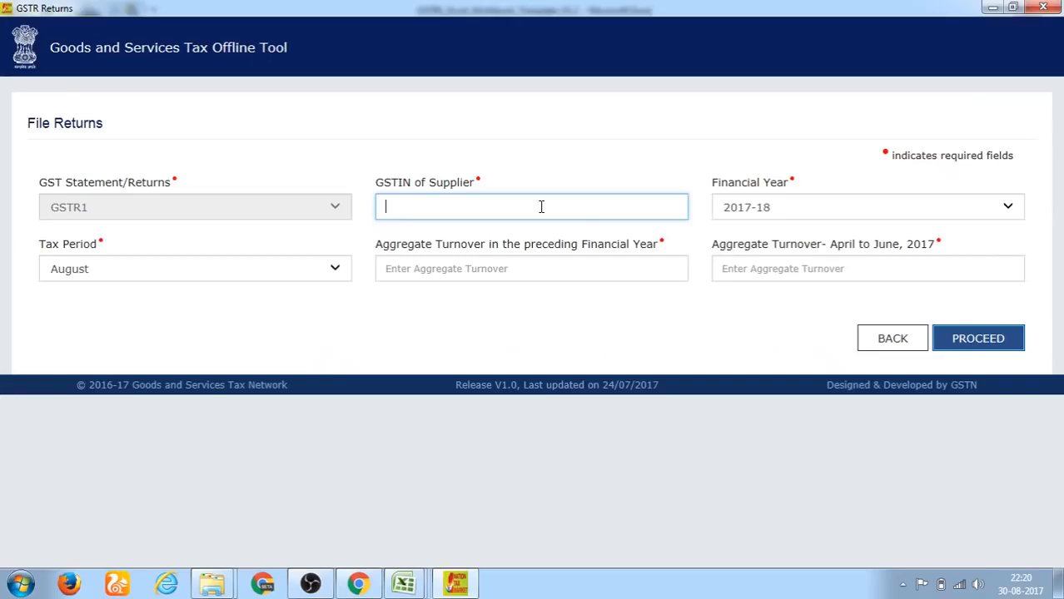
Open the Offline tool login details workbook from the GST folder and copy the GSTIN in cell C2
{"action": "key", "text": "alt+Tab"}
{"action": "key", "text": "alt+Tab"}
{"action": "key", "text": "alt+Tab"}
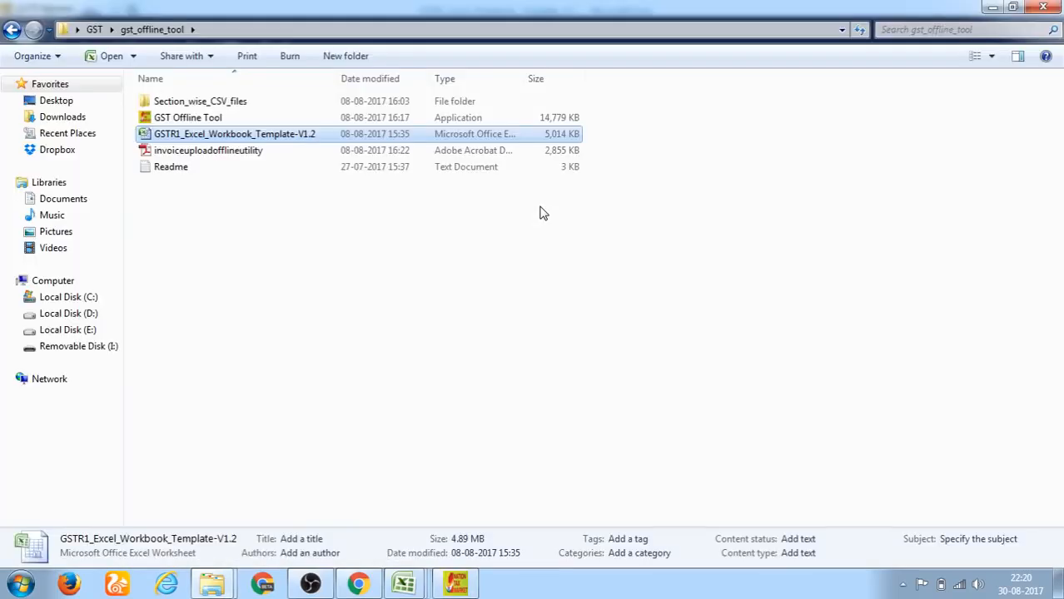
{"action": "key", "text": "alt+Tab"}
{"action": "key", "text": "alt+Tab"}
{"action": "key", "text": "alt+Tab"}
{"action": "key", "text": "alt+Tab"}
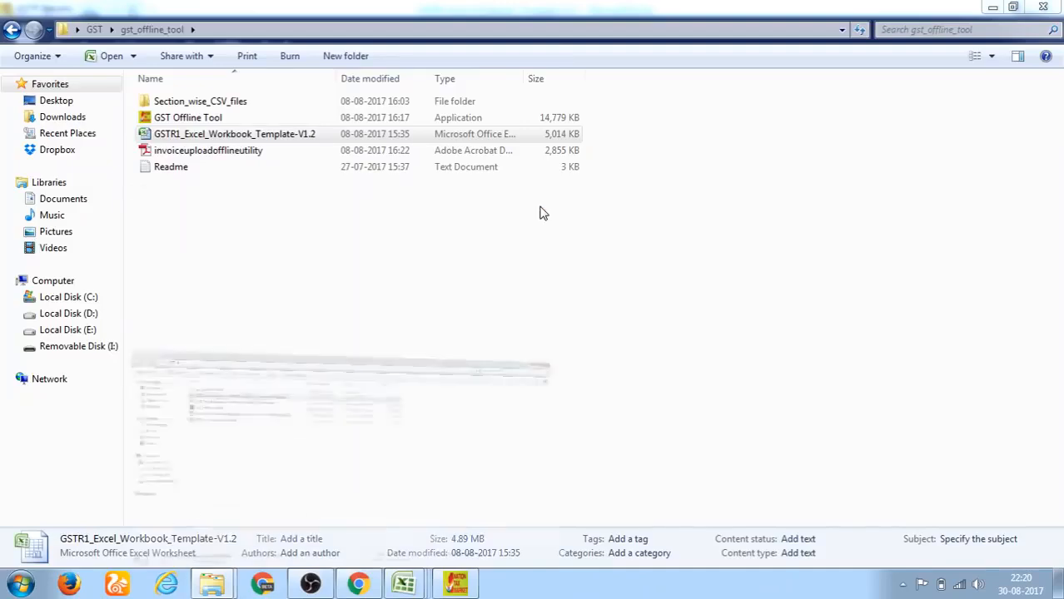
{"action": "double_click", "coordinate": [206, 184]}
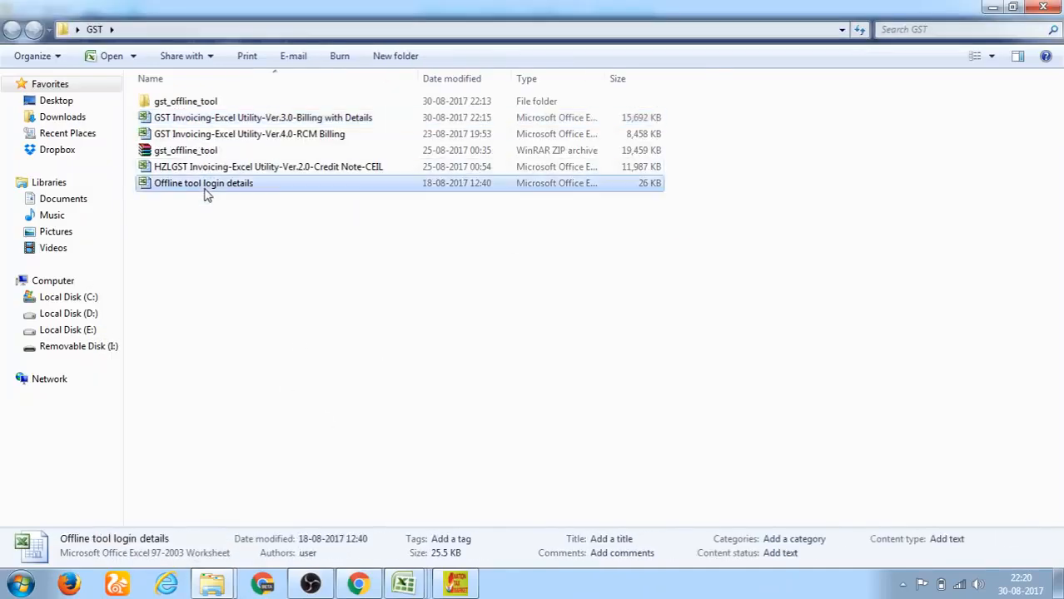
{"action": "key", "text": "Up"}
{"action": "key", "text": "ctrl+c"}
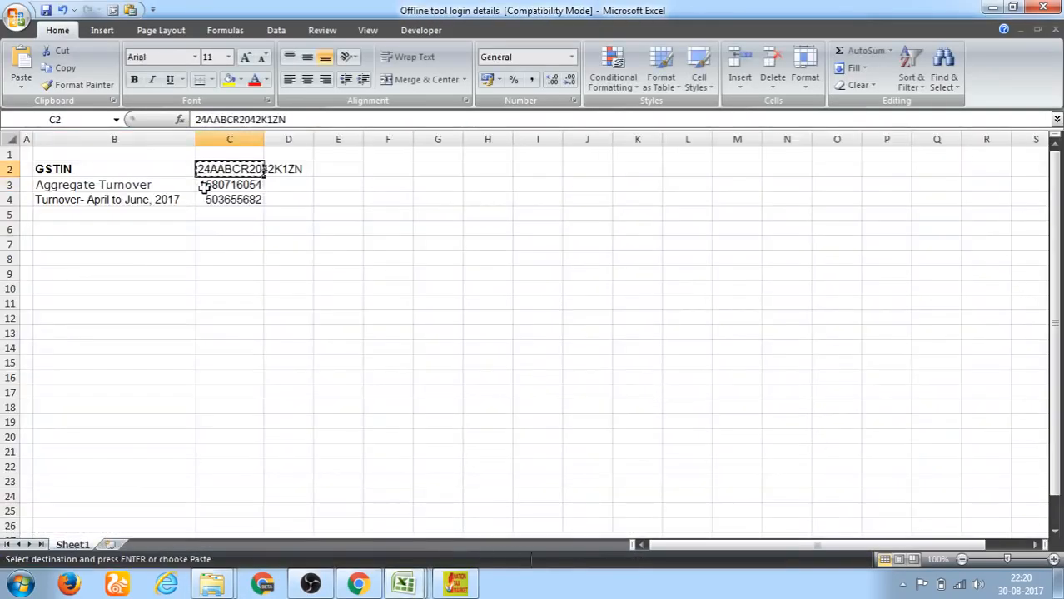
Paste the copied GSTIN into the GSTIN of Supplier field in the GST Offline Tool
{"action": "key", "text": "alt+Tab"}
{"action": "key", "text": "alt+Tab"}
{"action": "key", "text": "alt+Tab"}
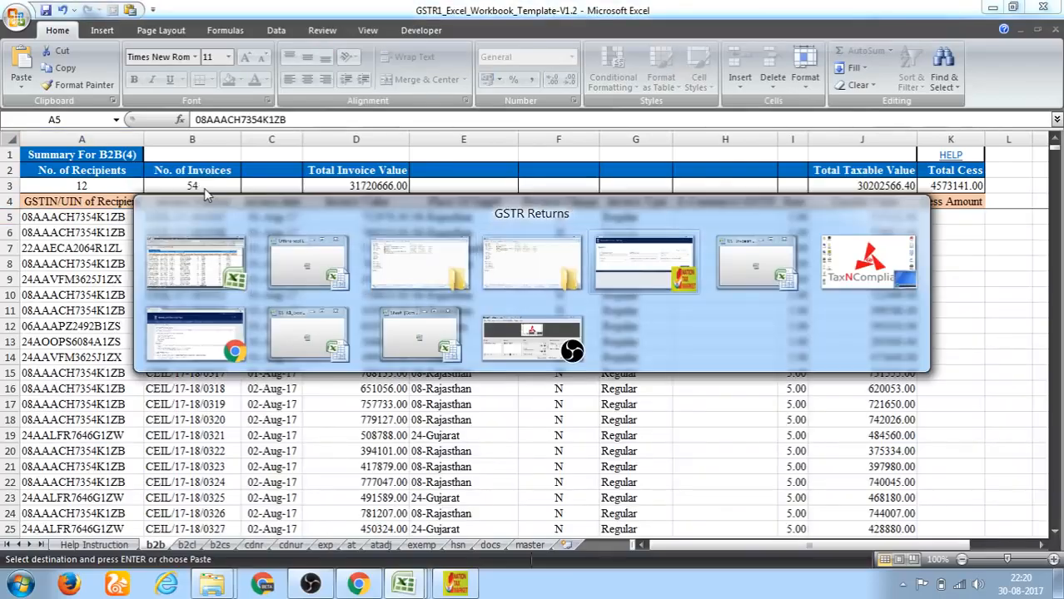
{"action": "key", "text": "ctrl+v"}
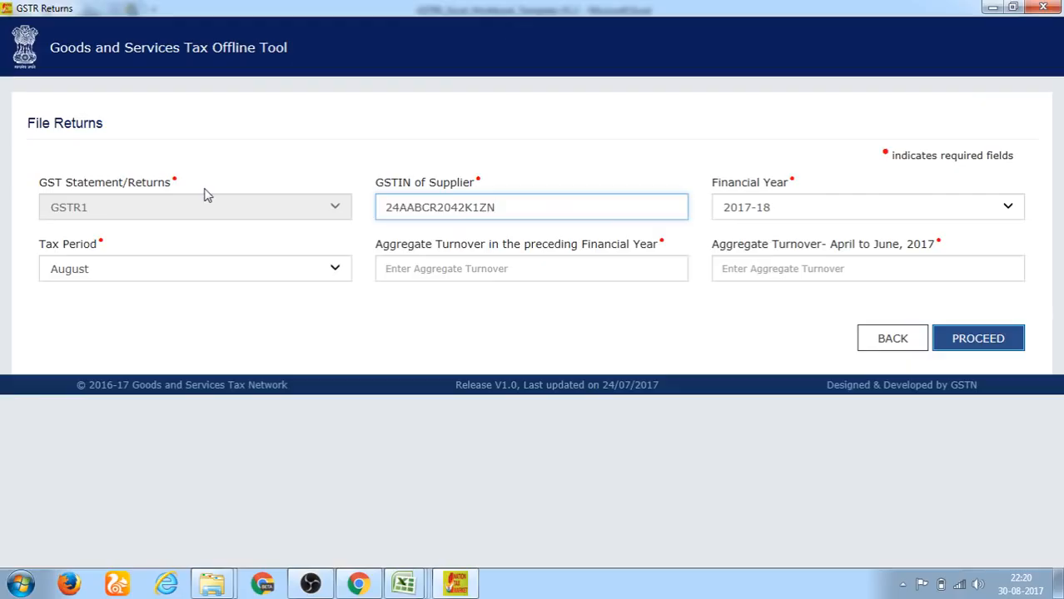
Keep the financial year 2017-18 and set the tax period to July
{"action": "key", "text": "Tab"}
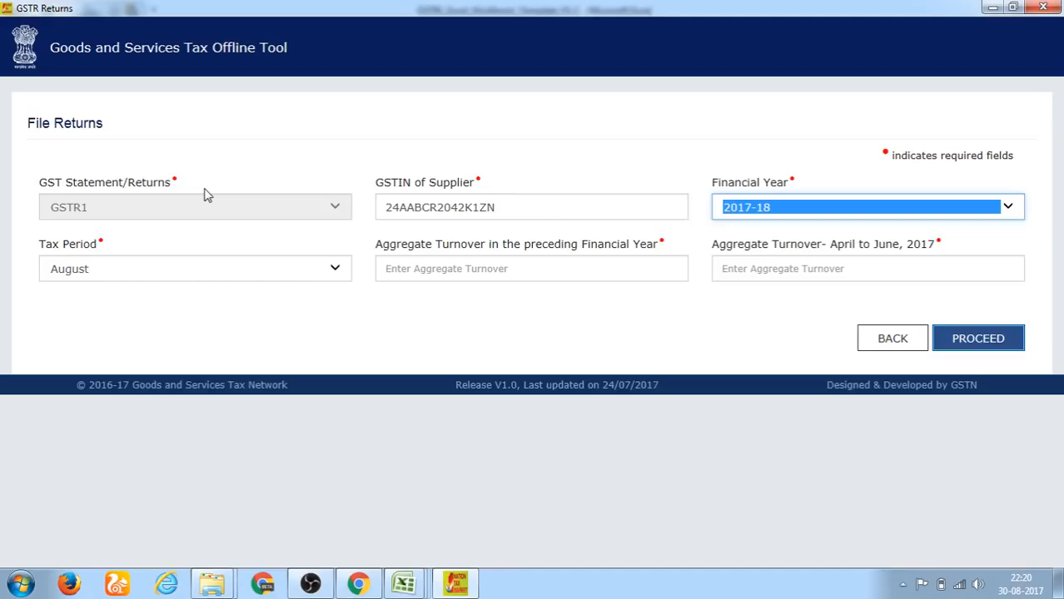
{"action": "key", "text": "Tab"}
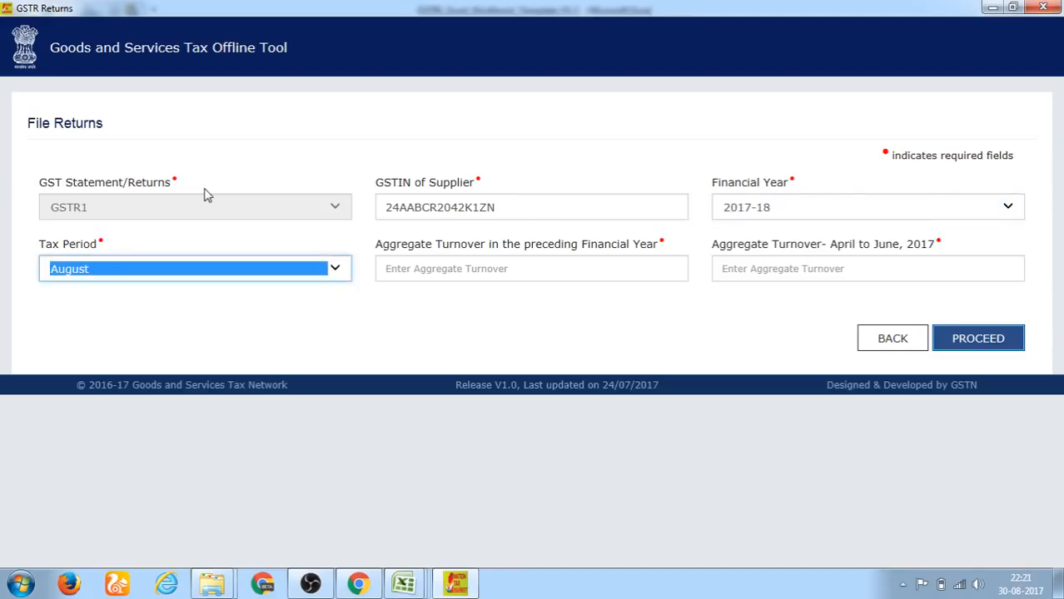
{"action": "key", "text": "alt+Down"}
{"action": "key", "text": "Up"}
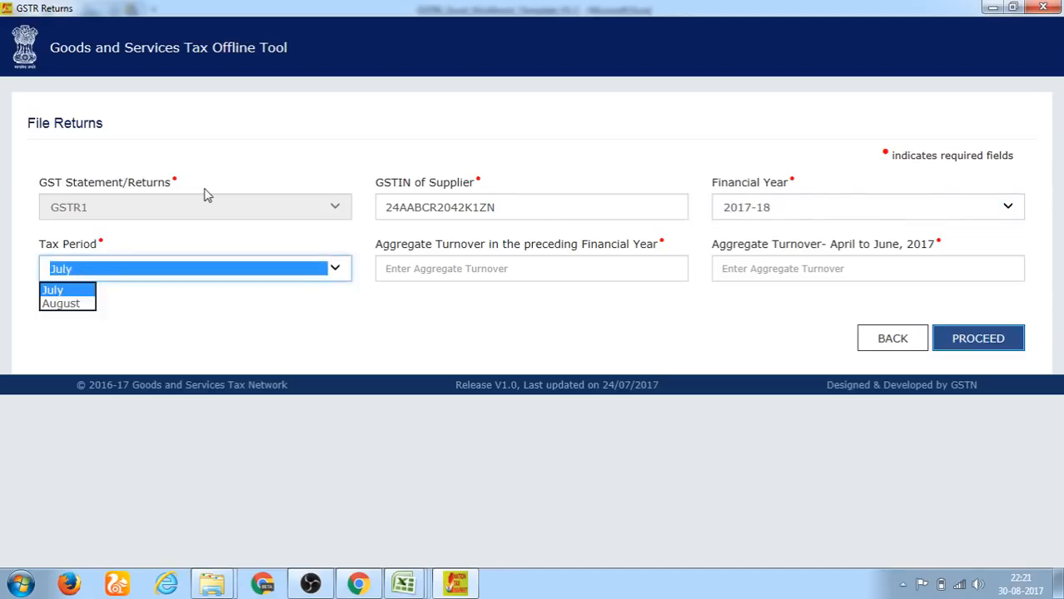
{"action": "key", "text": "Tab"}
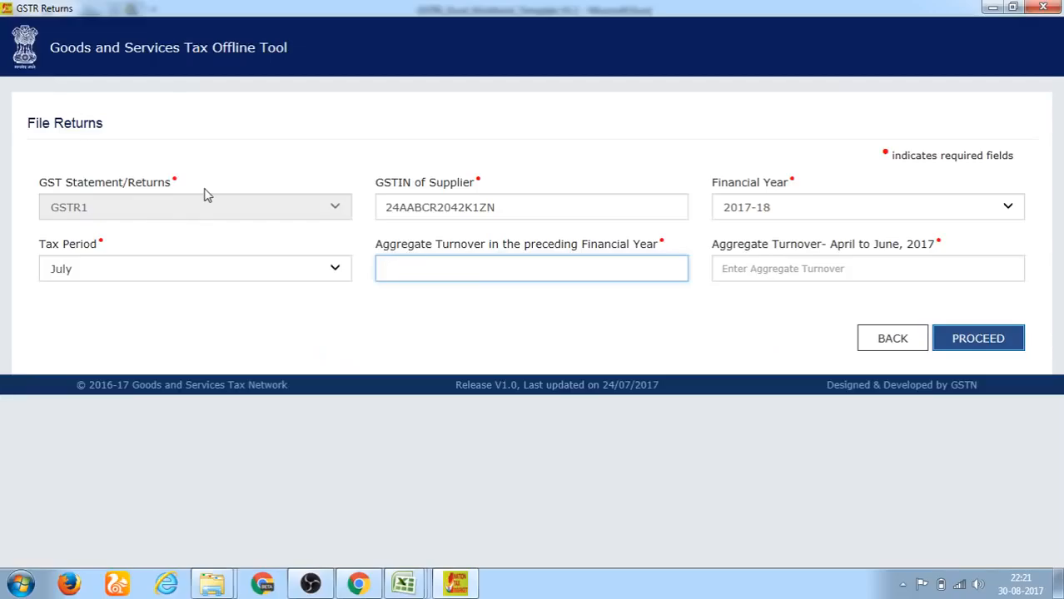
Copy the Aggregate Turnover value in cell C3 of the Offline tool login details workbook
{"action": "key", "text": "alt+Tab"}
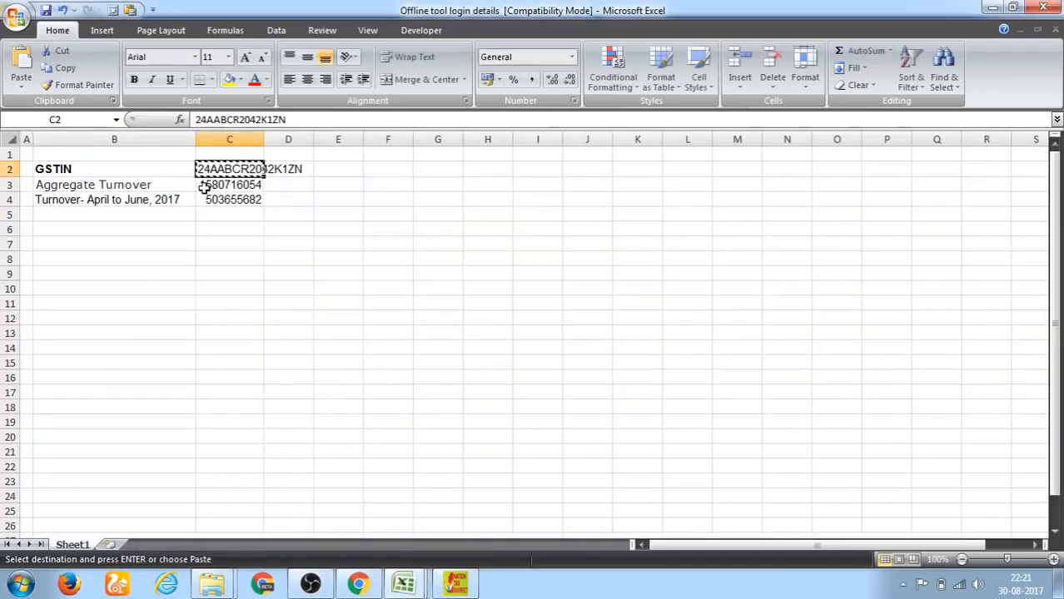
{"action": "left_click", "coordinate": [204, 189]}
{"action": "key", "text": "ctrl+c"}
{"action": "key", "text": "alt+Tab"}
{"action": "key", "text": "ctrl+v"}
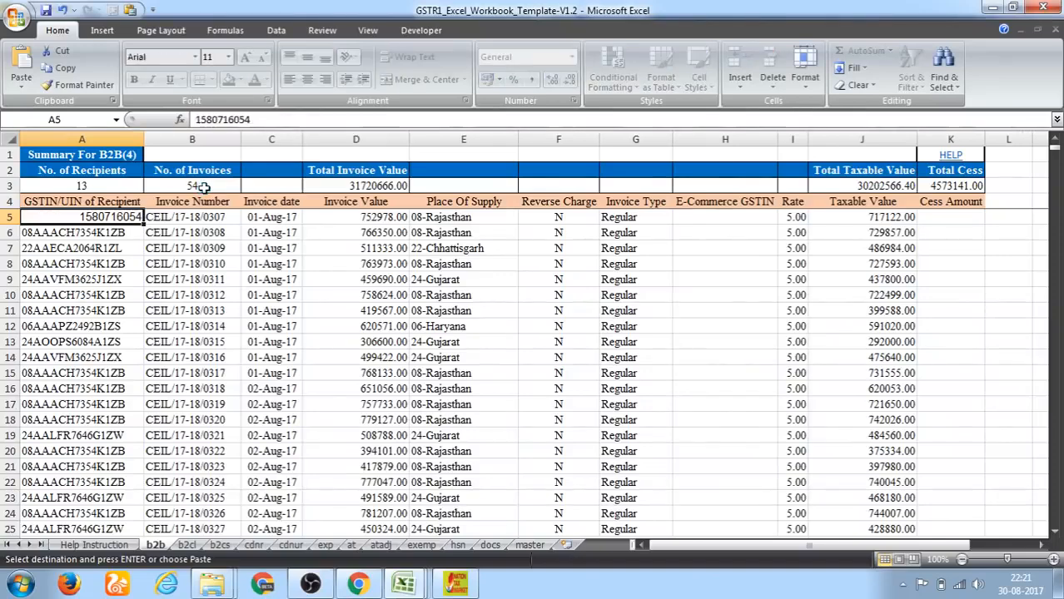
{"action": "key", "text": "ctrl+z"}
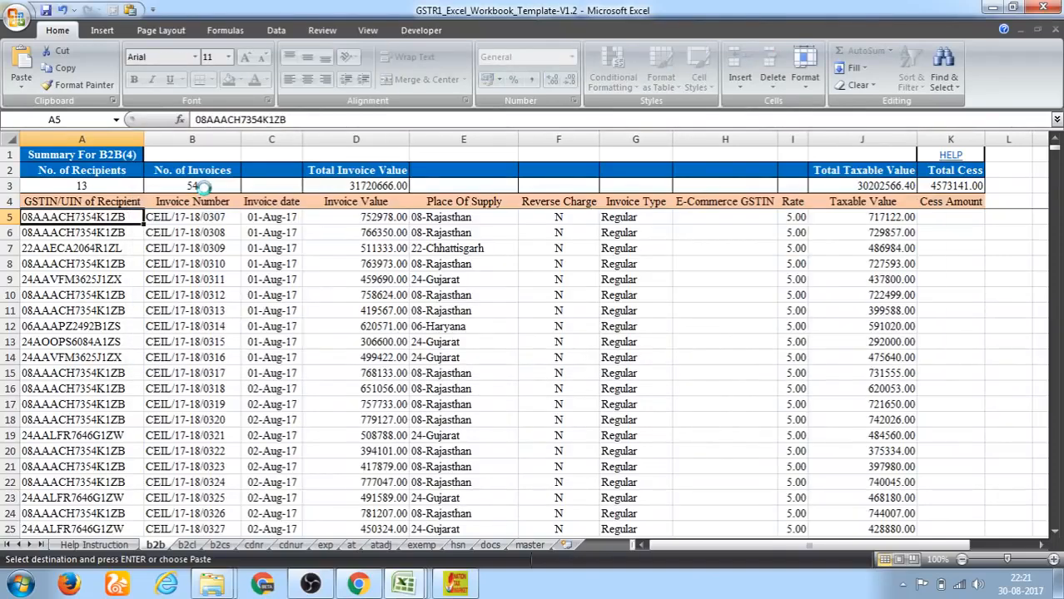
{"action": "key", "text": "alt+Tab"}
{"action": "key", "text": "alt+Tab"}
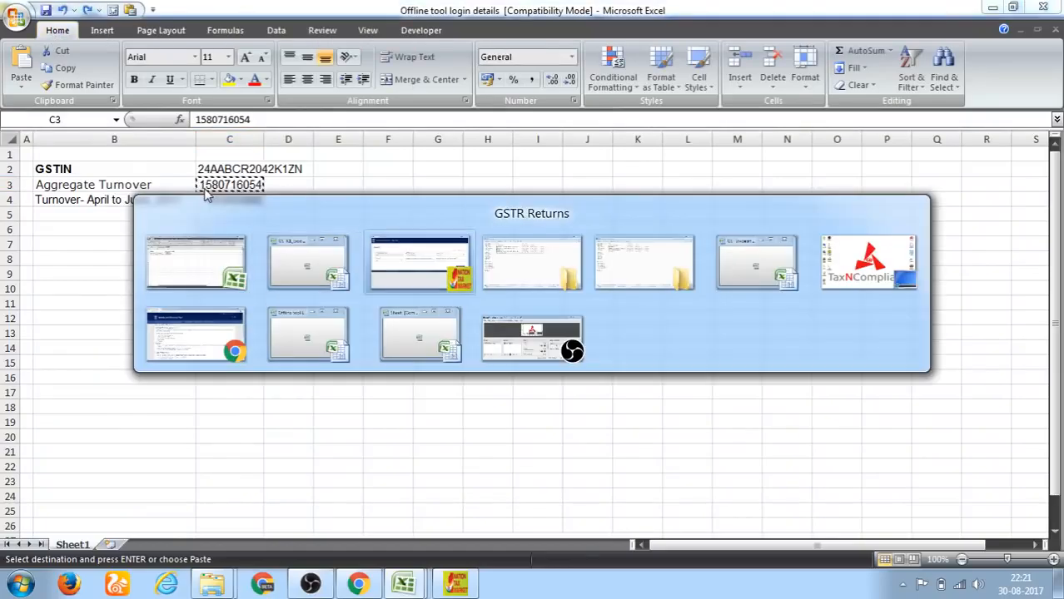
{"action": "key", "text": "alt+Tab"}
{"action": "key", "text": "ctrl+v"}
Copy 503655682 from cell C4 of the login details workbook into Aggregate Turnover- April to June, 2017, and proceed with the return
{"action": "key", "text": "alt+Tab"}
{"action": "key", "text": "Down"}
{"action": "key", "text": "ctrl+c"}
{"action": "key", "text": "alt+Tab"}
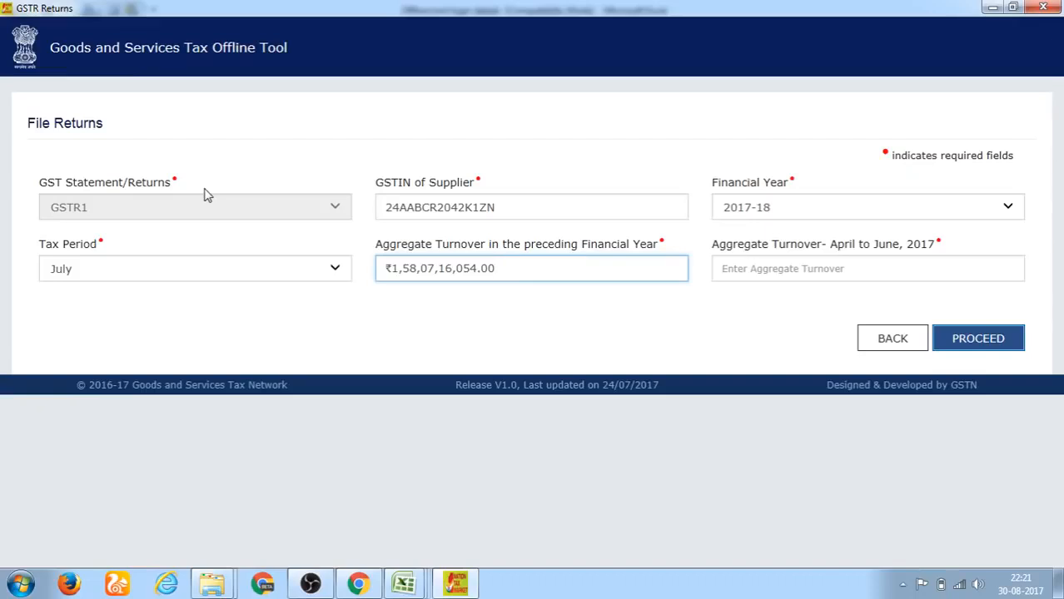
{"action": "left_click", "coordinate": [796, 269]}
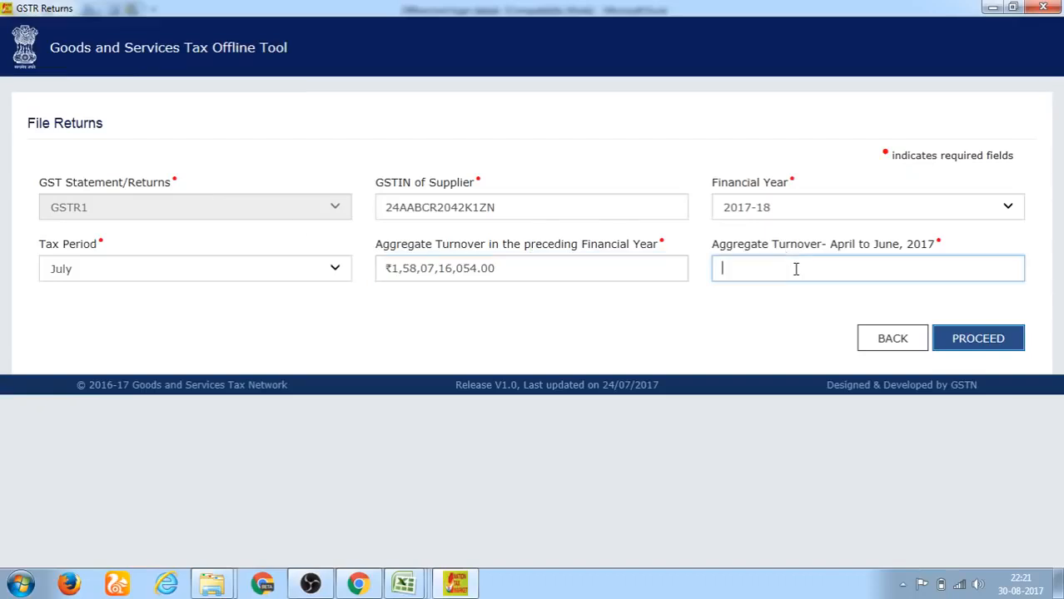
{"action": "key", "text": "ctrl+v"}
{"action": "left_click", "coordinate": [955, 346]}
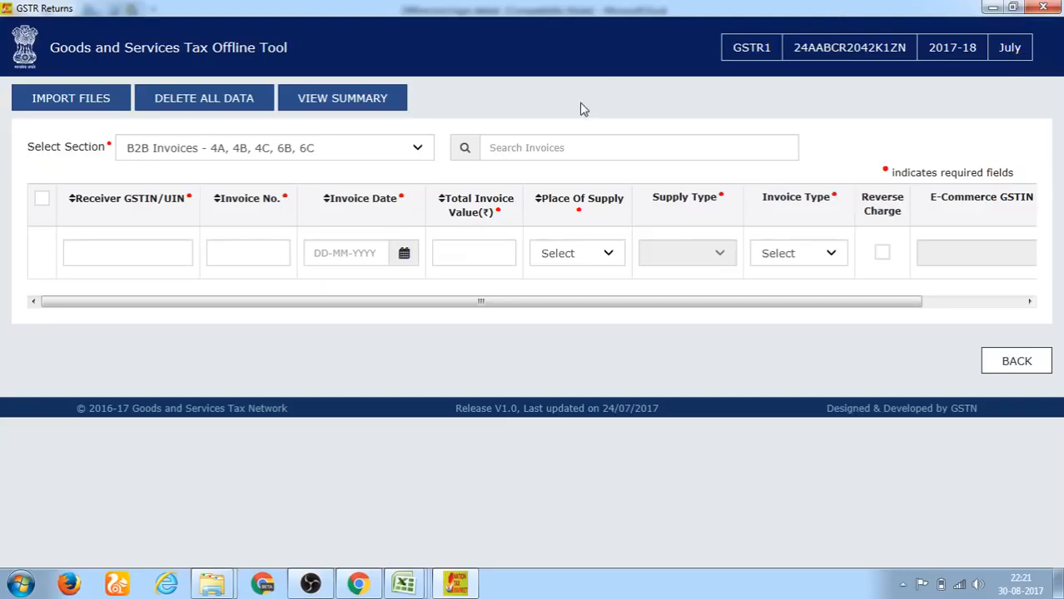
Review the available return sections, keep B2B Invoices - 4A, 4B, 4C, 6B, 6C, and activate the Receiver GSTIN/UIN field
{"action": "left_click", "coordinate": [189, 159]}
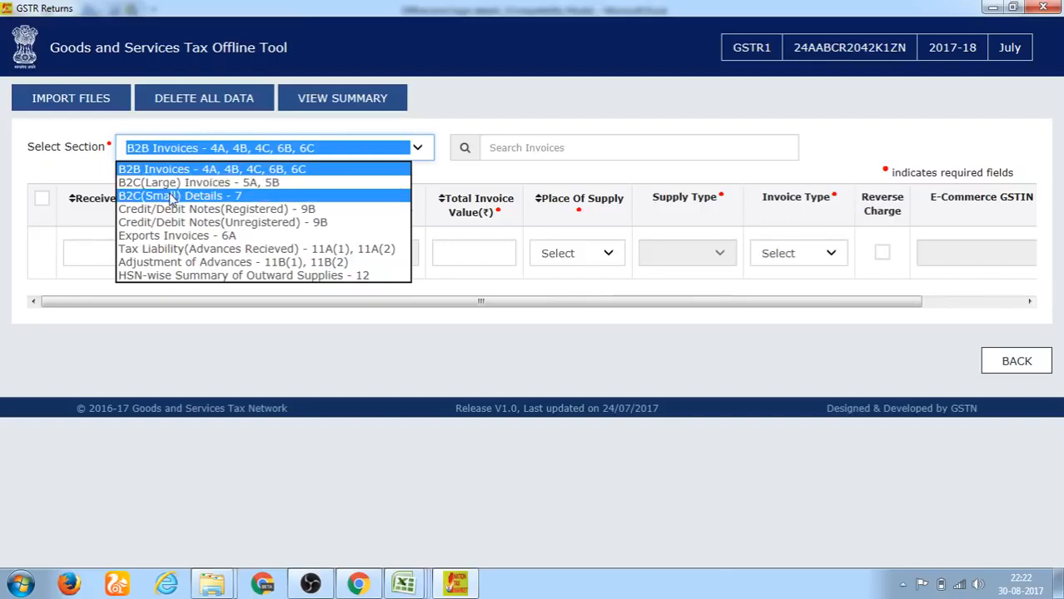
{"action": "left_click", "coordinate": [101, 320]}
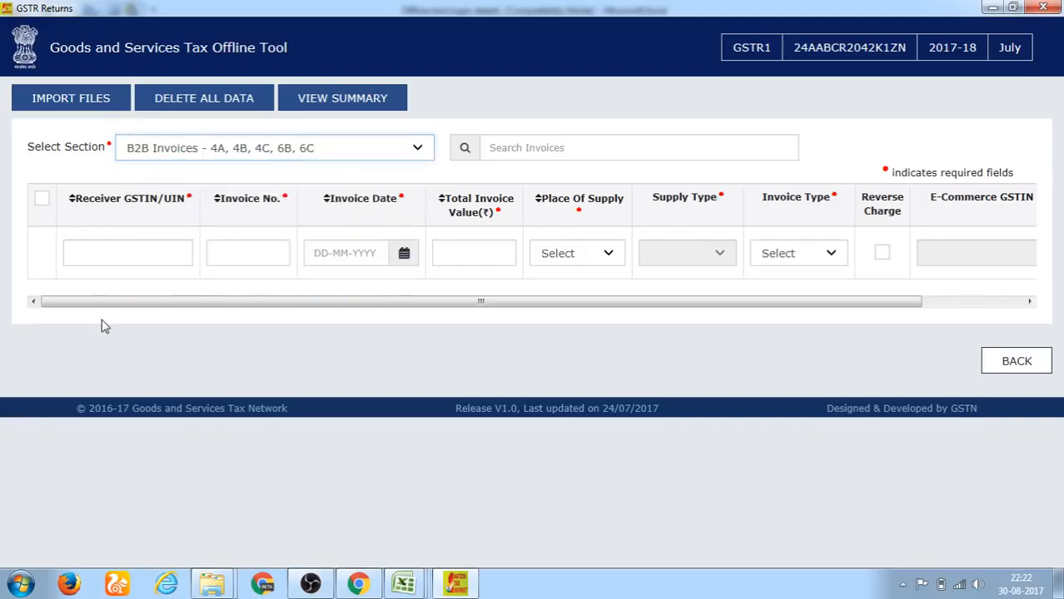
{"action": "left_click", "coordinate": [185, 158]}
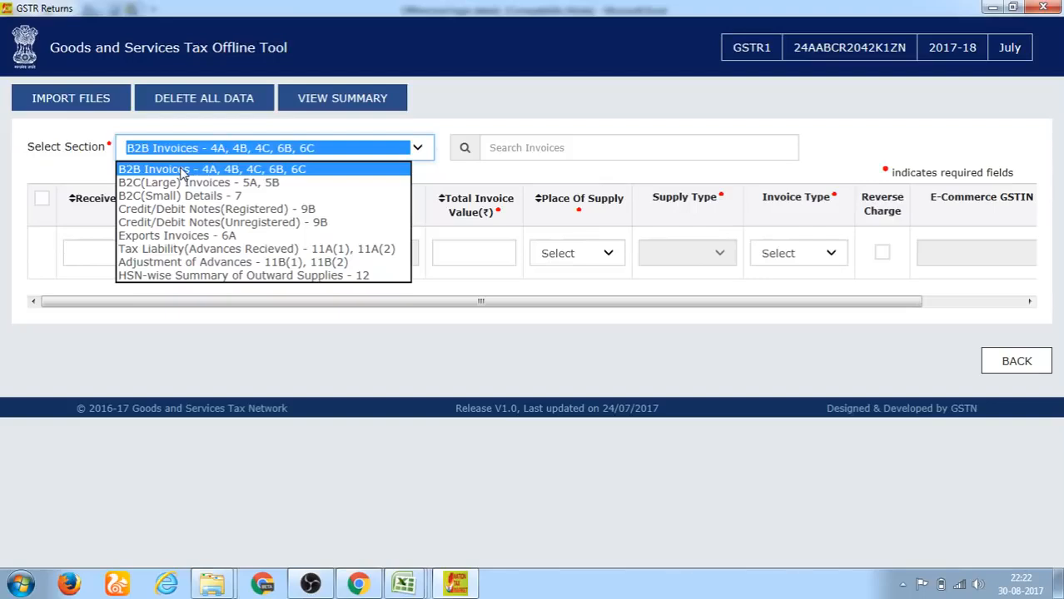
{"action": "left_click", "coordinate": [131, 290]}
{"action": "left_click", "coordinate": [112, 261]}
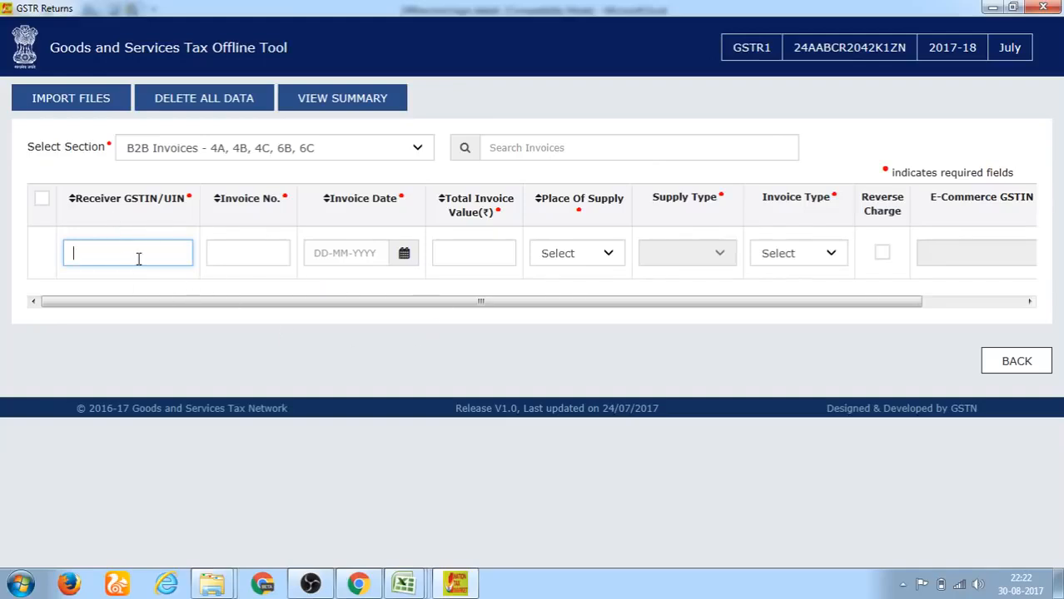
Compare the columns of the GSTR1 template's b2b sheet with the B2B invoice entry fields in the GST Offline Tool
{"action": "key", "text": "alt+Tab"}
{"action": "key", "text": "alt+Tab"}
{"action": "key", "text": "alt+Tab"}
{"action": "key", "text": "alt+Tab"}
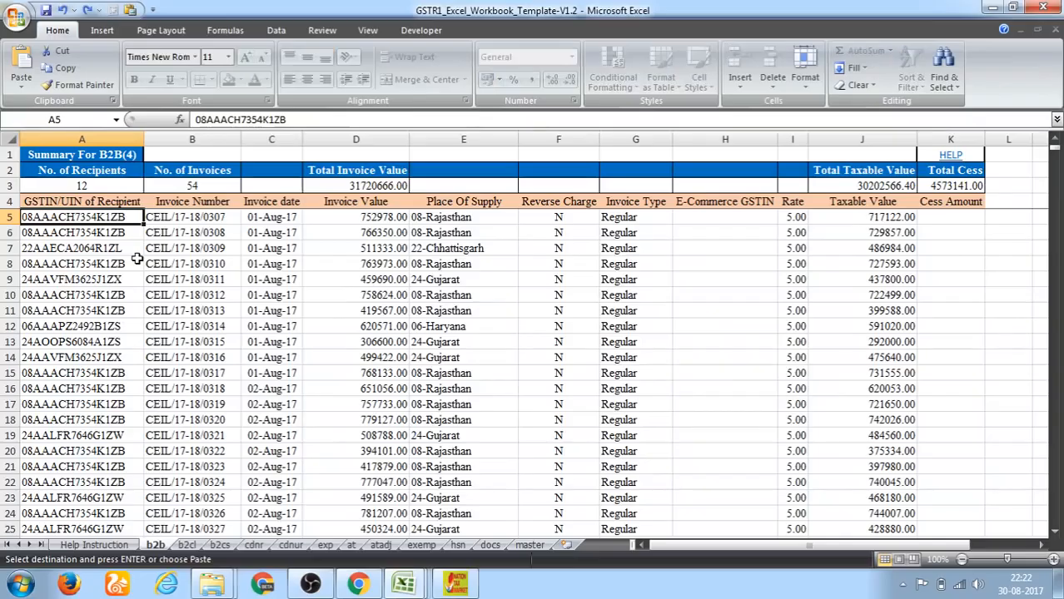
{"action": "key", "text": "alt+Tab"}
{"action": "key", "text": "alt+Tab"}
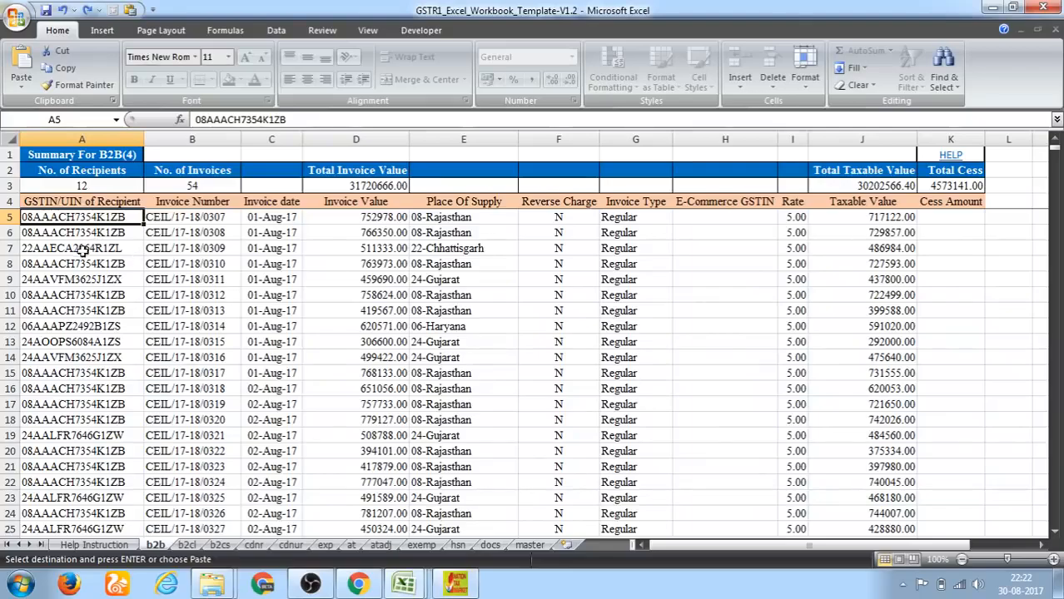
{"action": "key", "text": "alt+Tab"}
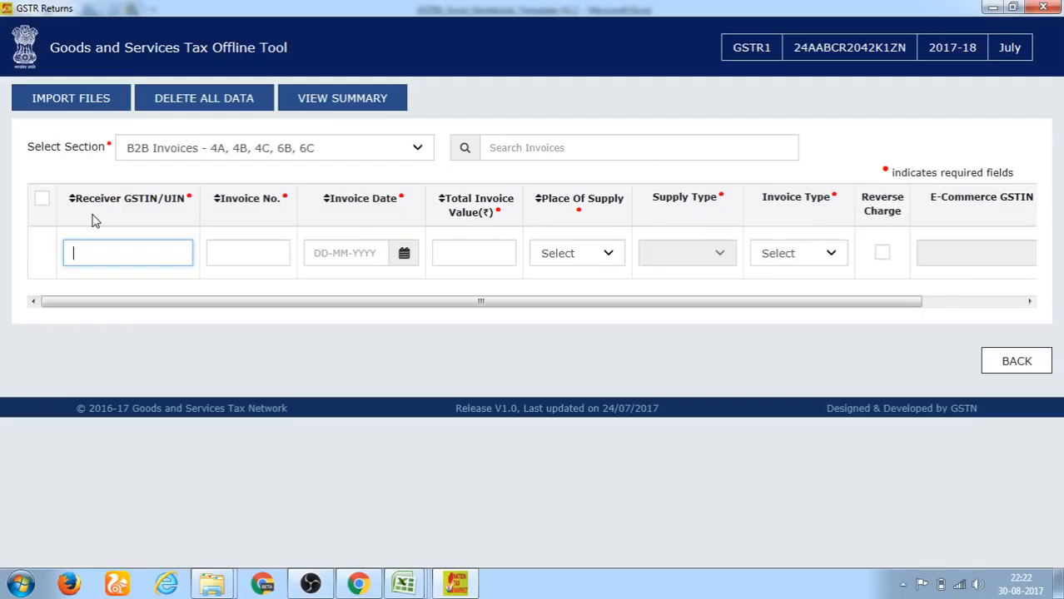
Set the Invoice Date of the blank B2B invoice row to 01-07-2017 and activate its Receiver GSTIN/UIN field
{"action": "left_click", "coordinate": [235, 250]}
{"action": "left_click", "coordinate": [324, 253]}
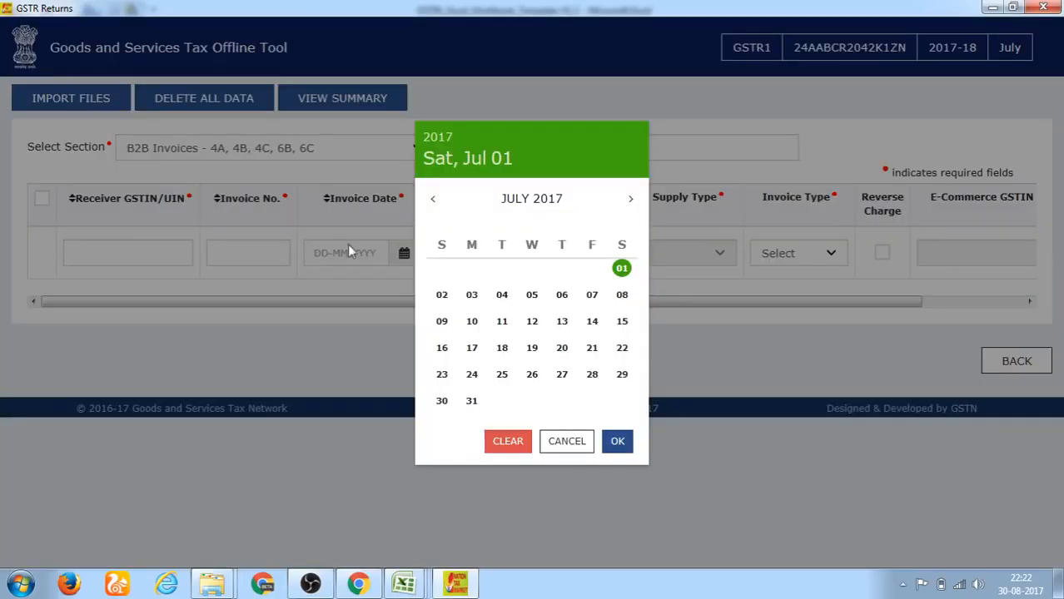
{"action": "left_click", "coordinate": [617, 443]}
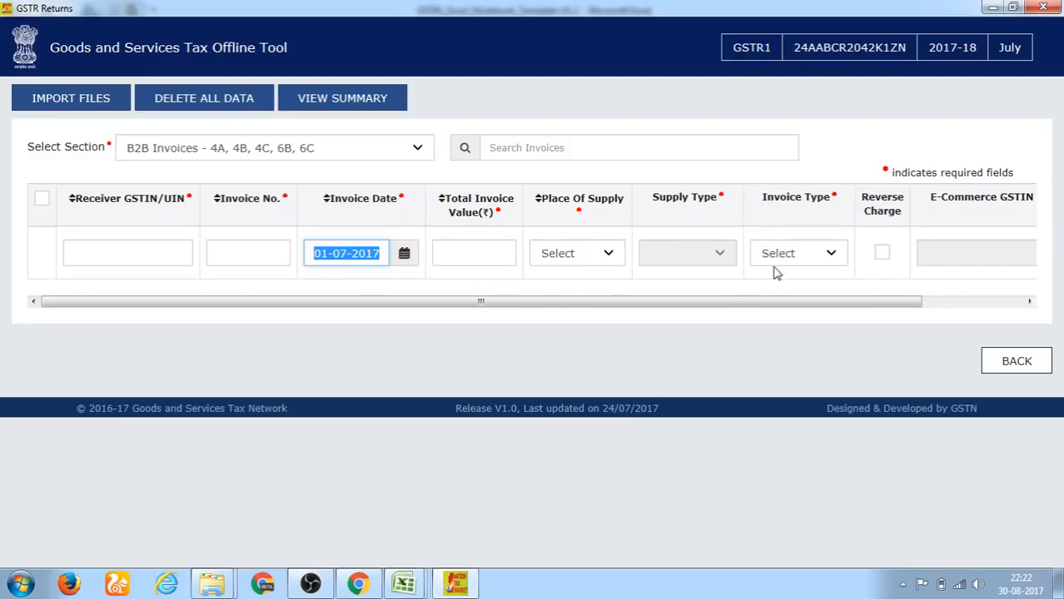
{"action": "left_click_drag", "start_coordinate": [796, 302], "coordinate": [730, 330]}
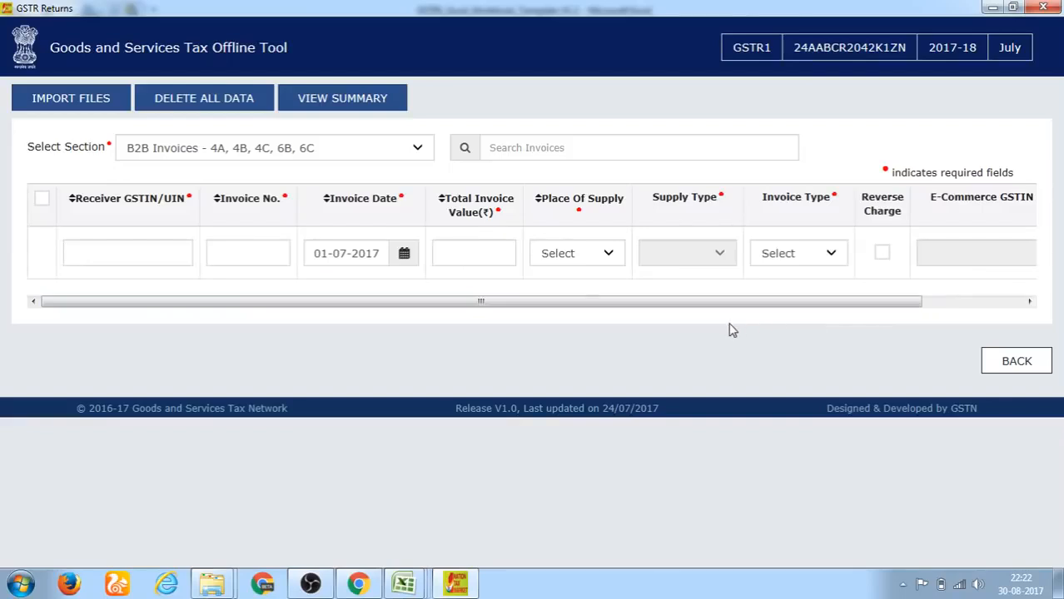
{"action": "left_click", "coordinate": [170, 255]}
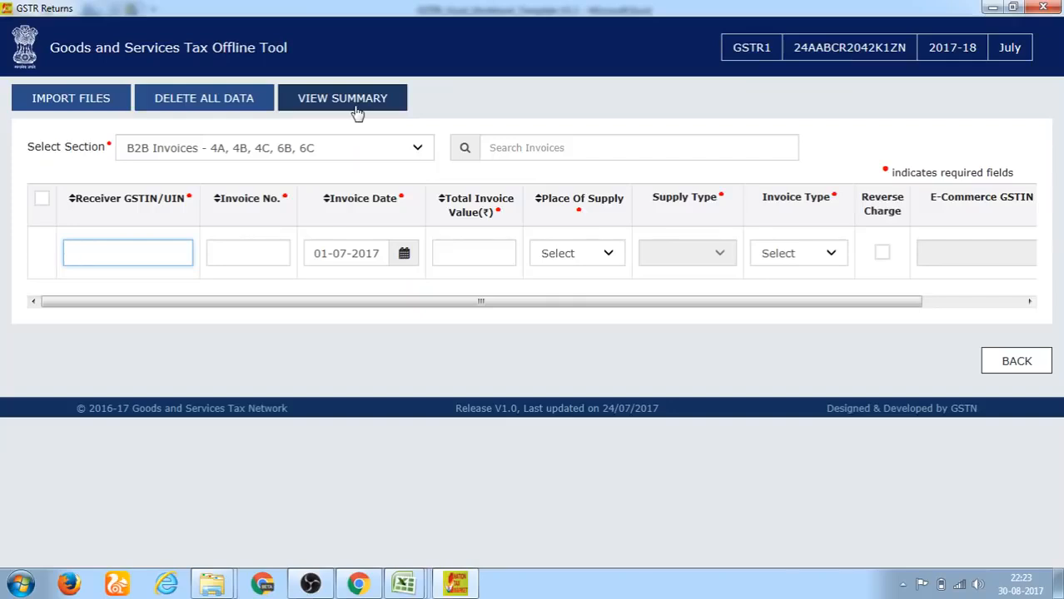
Open the file import page, and review the GST Invoicing utility and the GSTR1 template's b2b sheet in Excel as data sources
{"action": "left_click", "coordinate": [74, 99]}
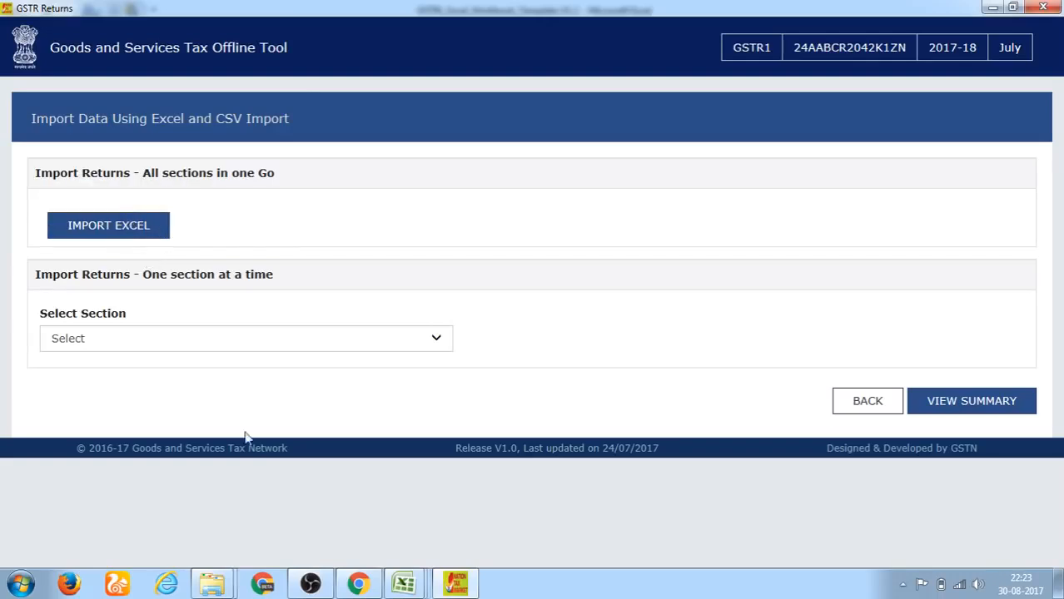
{"action": "mouse_move", "coordinate": [405, 587]}
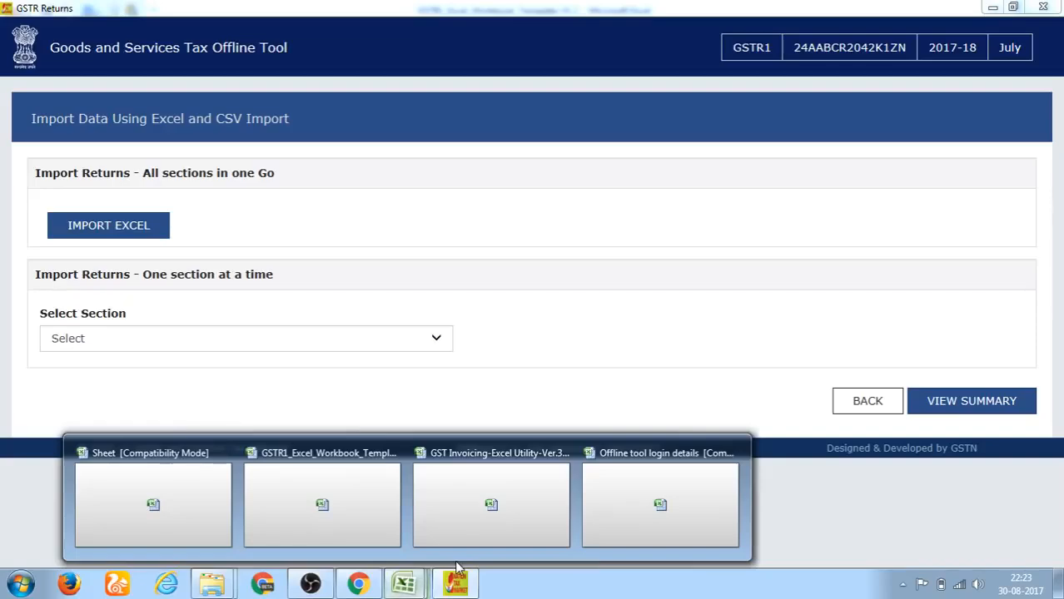
{"action": "left_click", "coordinate": [474, 506]}
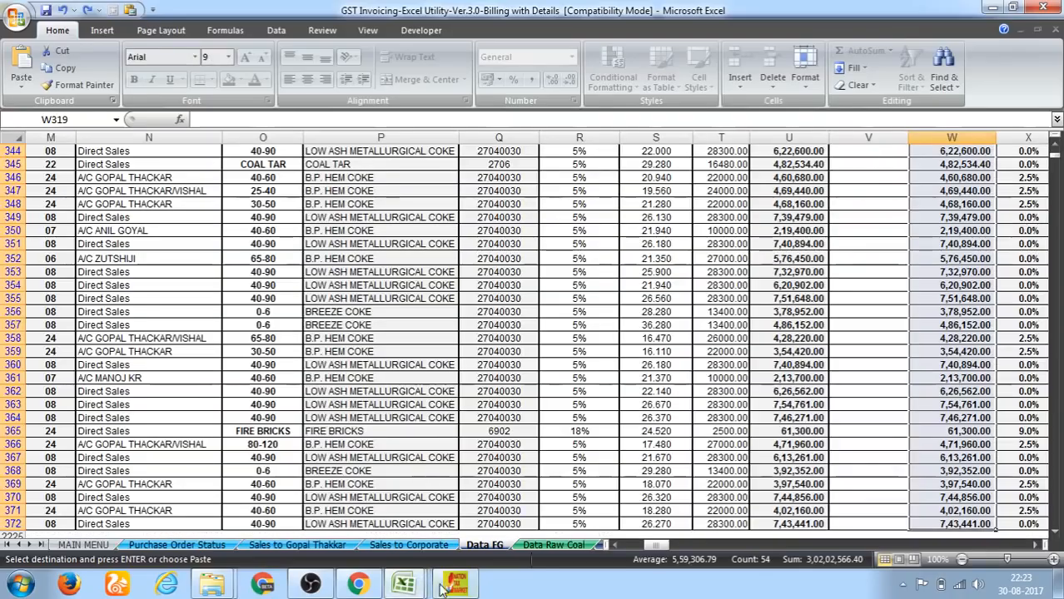
{"action": "mouse_move", "coordinate": [408, 586]}
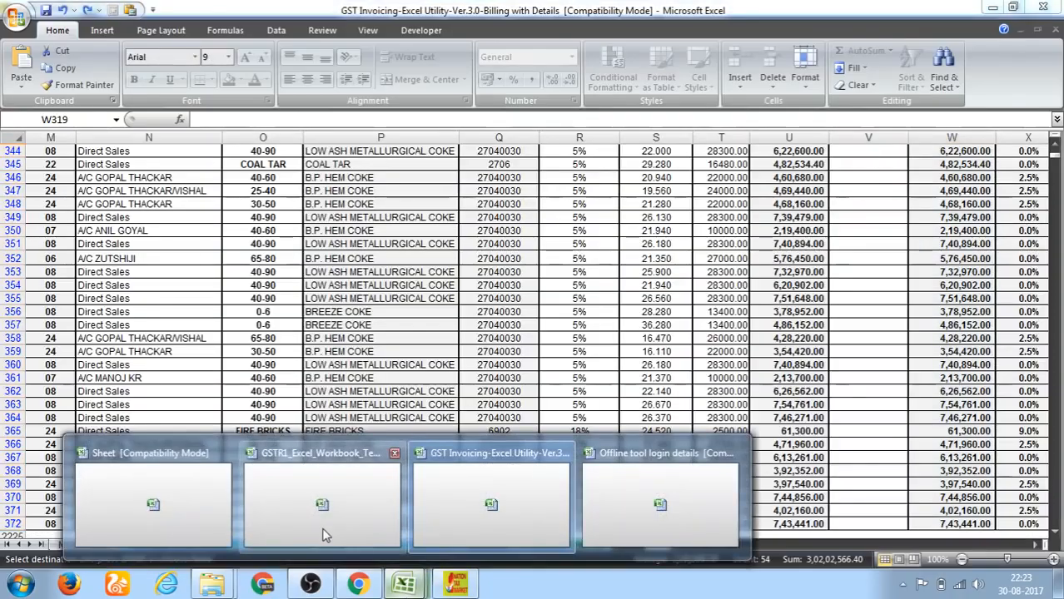
{"action": "left_click", "coordinate": [348, 526]}
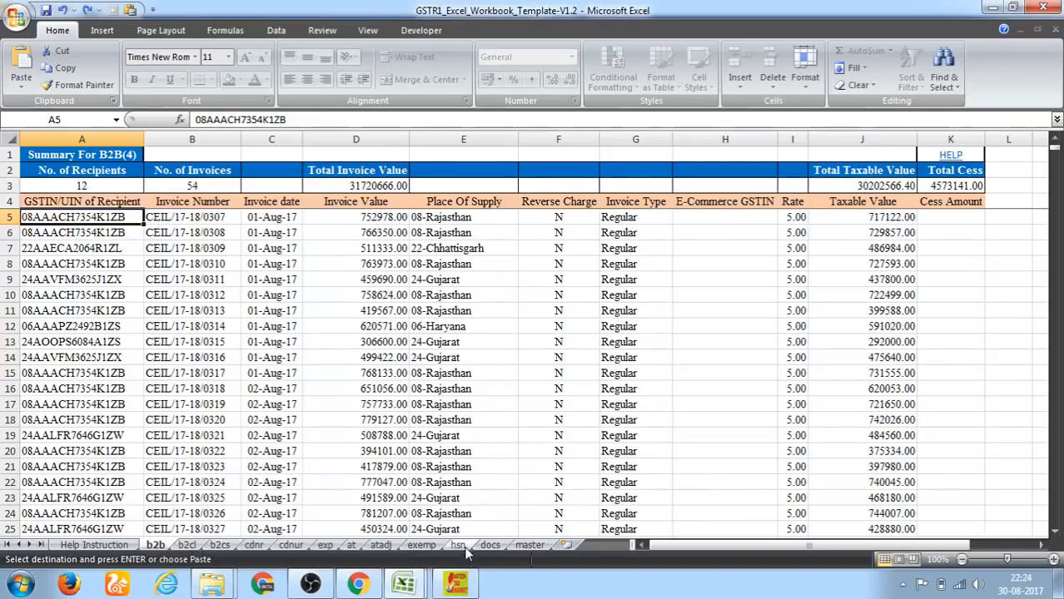
{"action": "key", "text": "alt+Tab"}
{"action": "key", "text": "alt+Tab"}
{"action": "key", "text": "alt+Tab"}
{"action": "key", "text": "alt+Tab"}
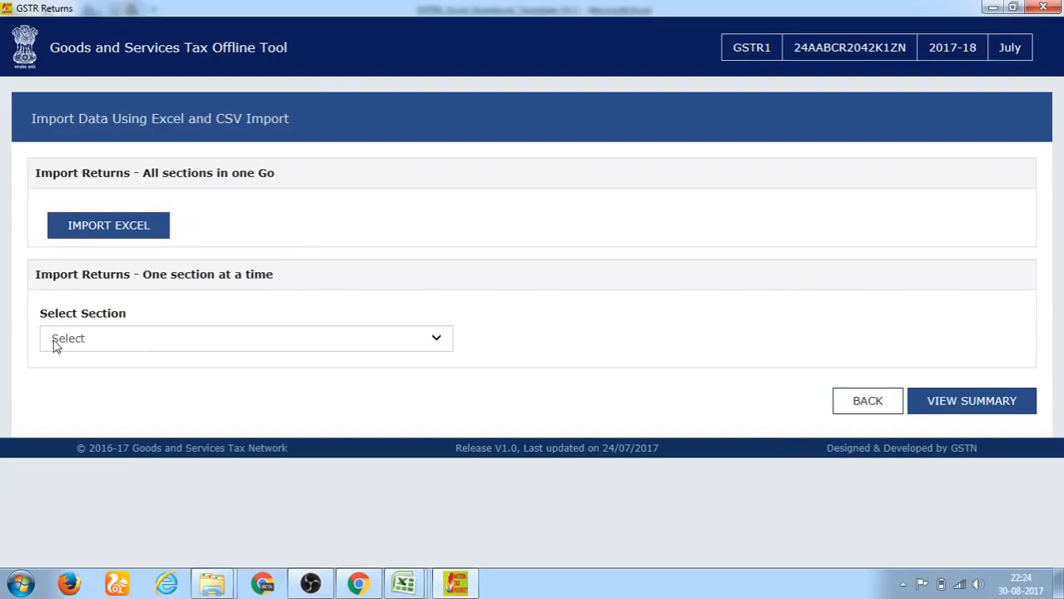
Choose B2B Invoices - 4A, 4B, 4C, 6B, 6C for the single-section import and activate its Copy & Paste Excel box
{"action": "left_click", "coordinate": [144, 348]}
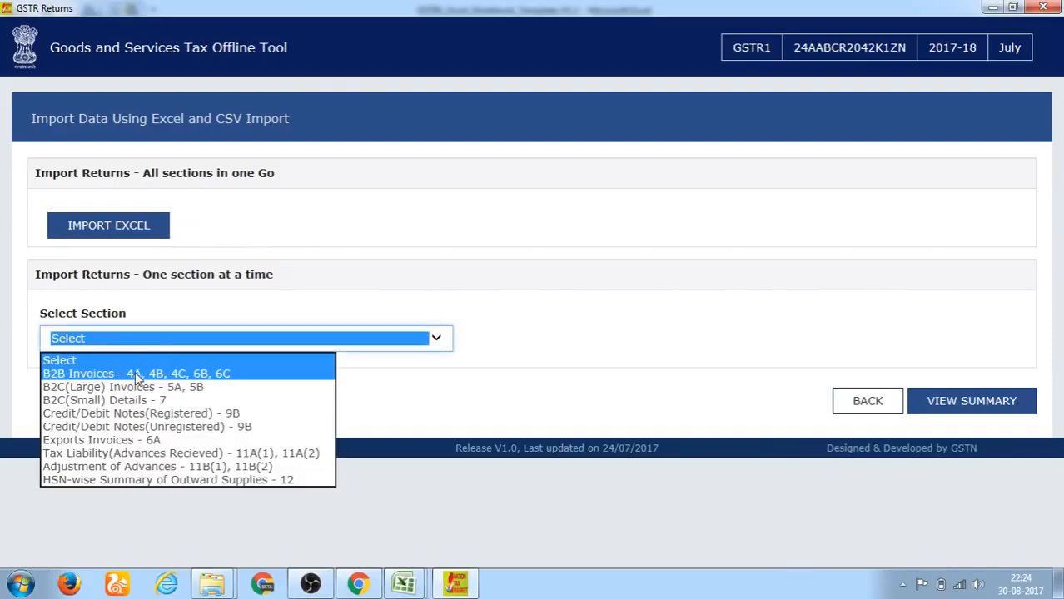
{"action": "left_click", "coordinate": [135, 374]}
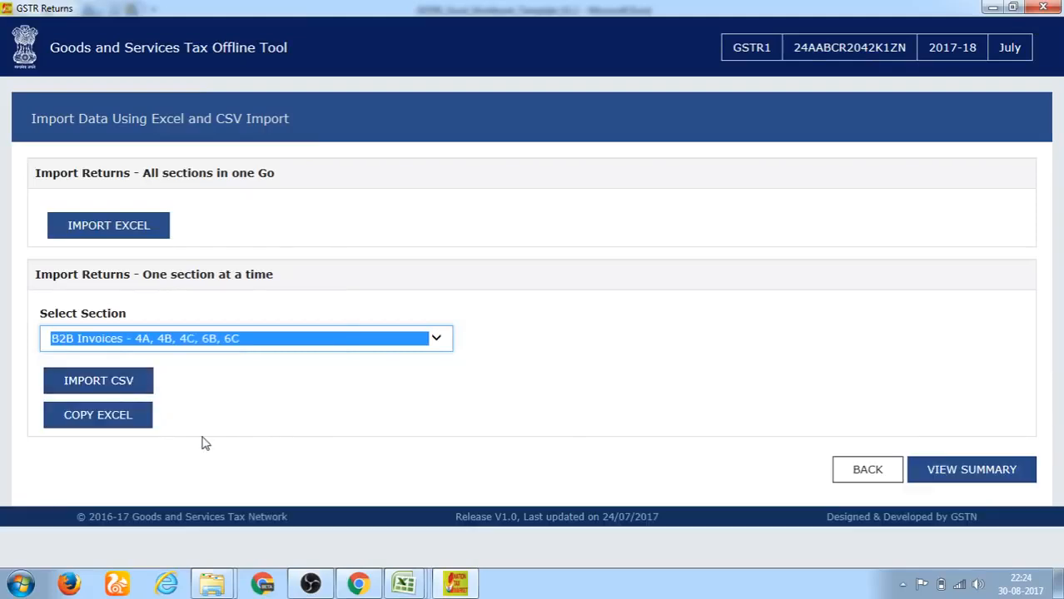
{"action": "left_click", "coordinate": [257, 342]}
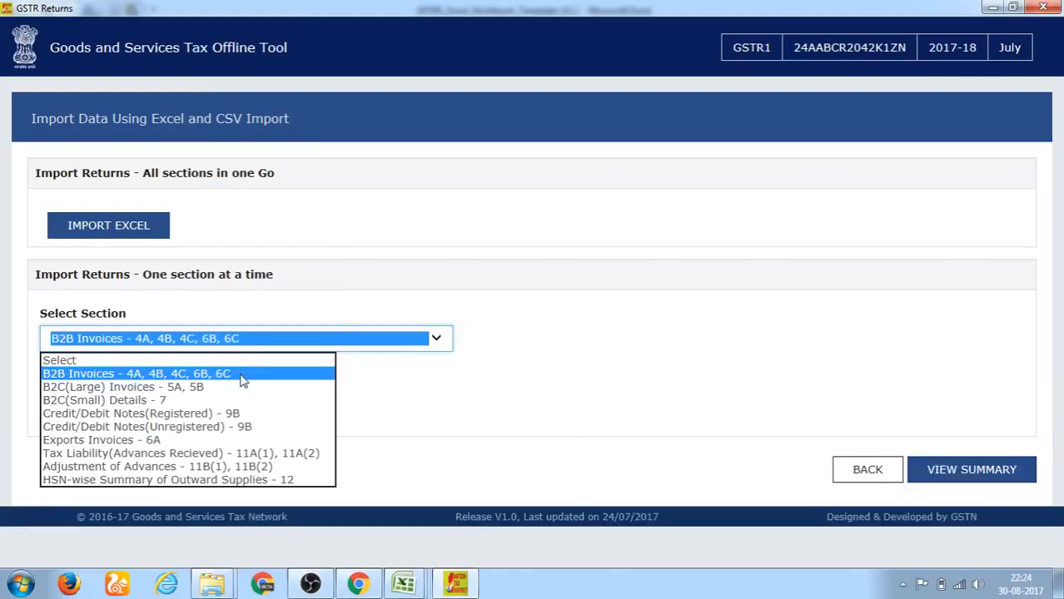
{"action": "left_click", "coordinate": [246, 366]}
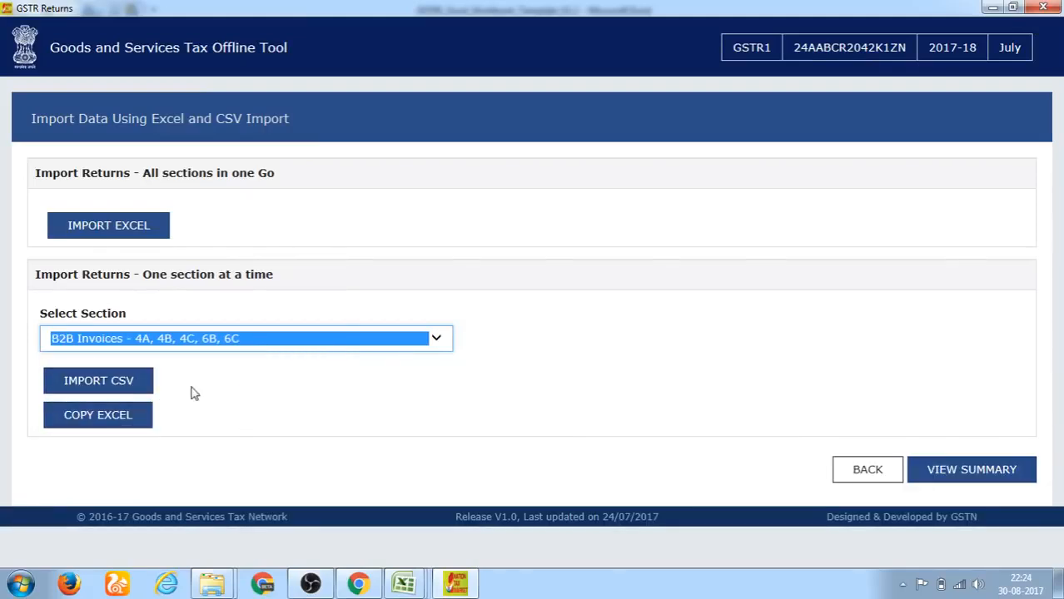
{"action": "left_click", "coordinate": [109, 423]}
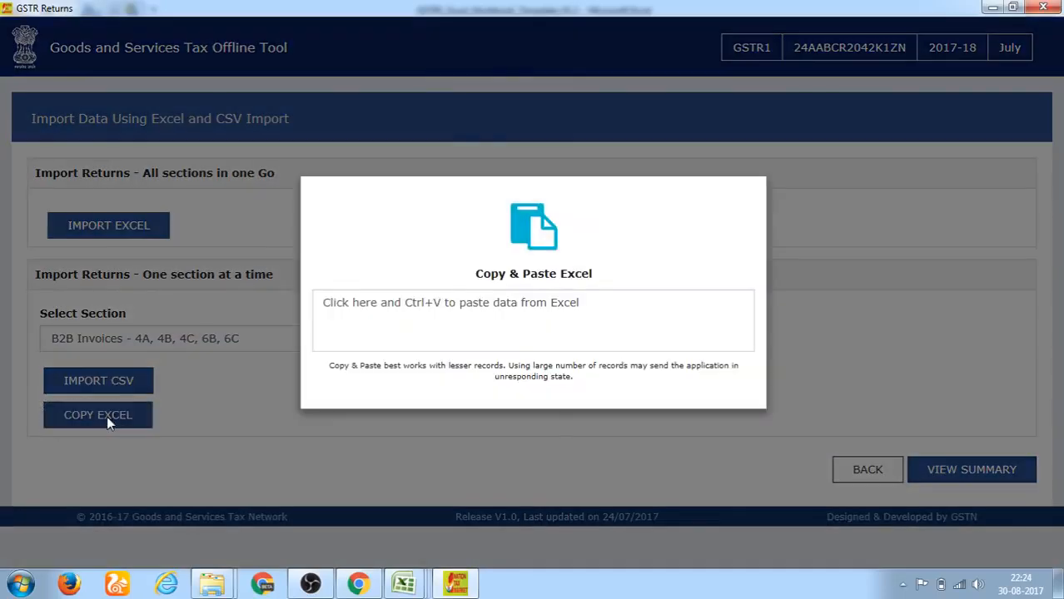
{"action": "left_click", "coordinate": [324, 303]}
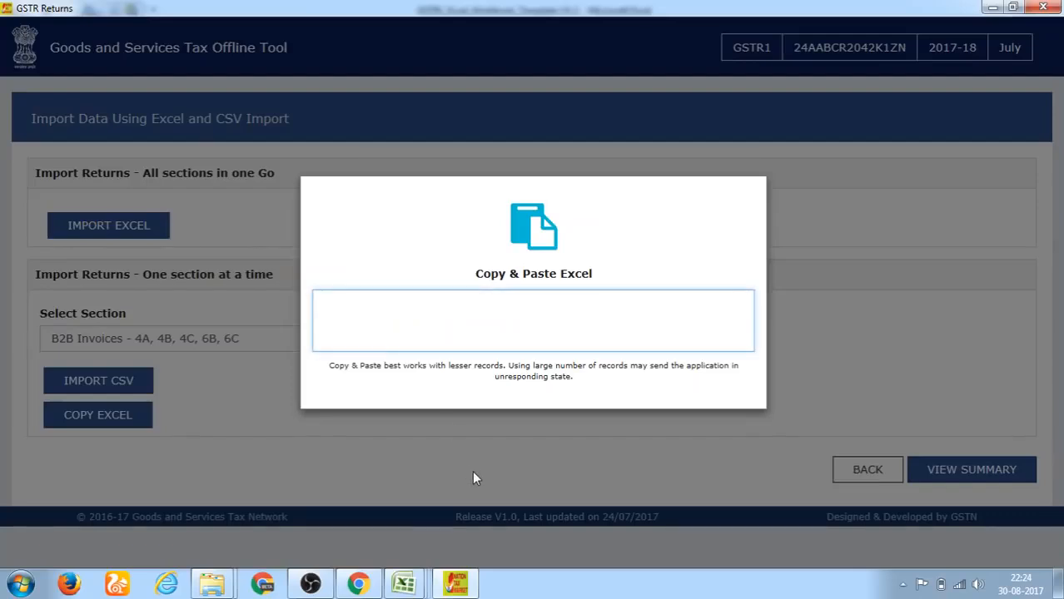
Select the range A1:K58 on the template's b2b sheet in Excel, including the summary and header rows
{"action": "key", "text": "alt+Tab"}
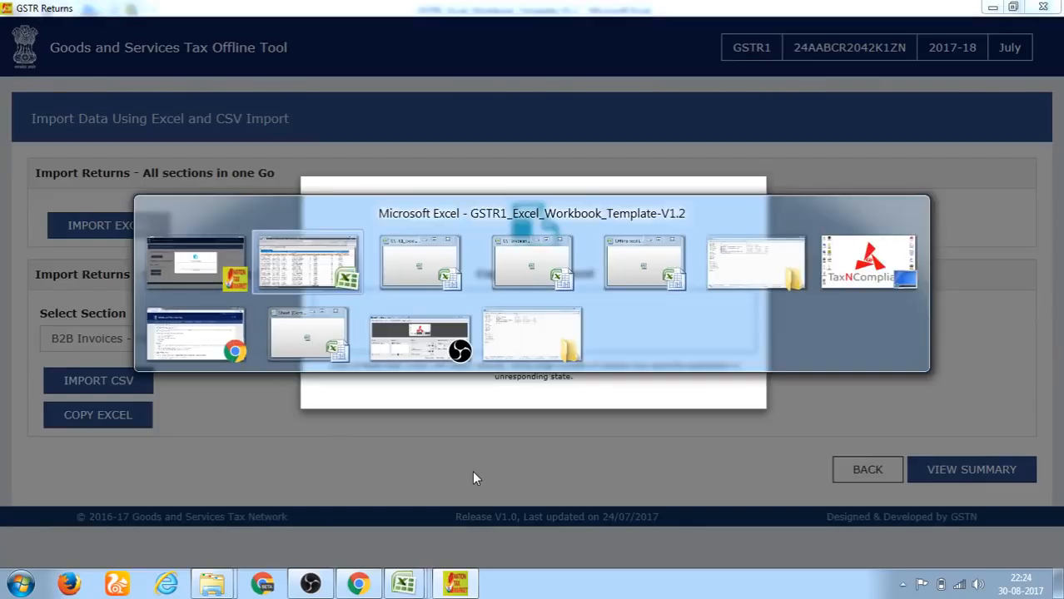
{"action": "key", "text": "alt+Tab"}
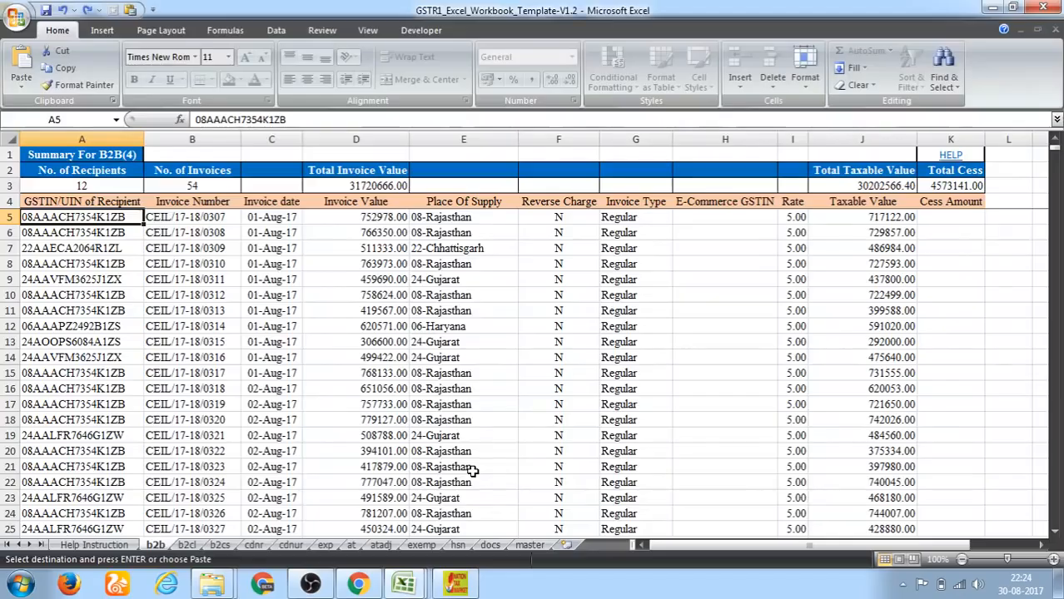
{"action": "key", "text": "Up"}
{"action": "key", "text": "Down"}
{"action": "key", "text": "ctrl+Down"}
{"action": "key", "text": "ctrl+Up"}
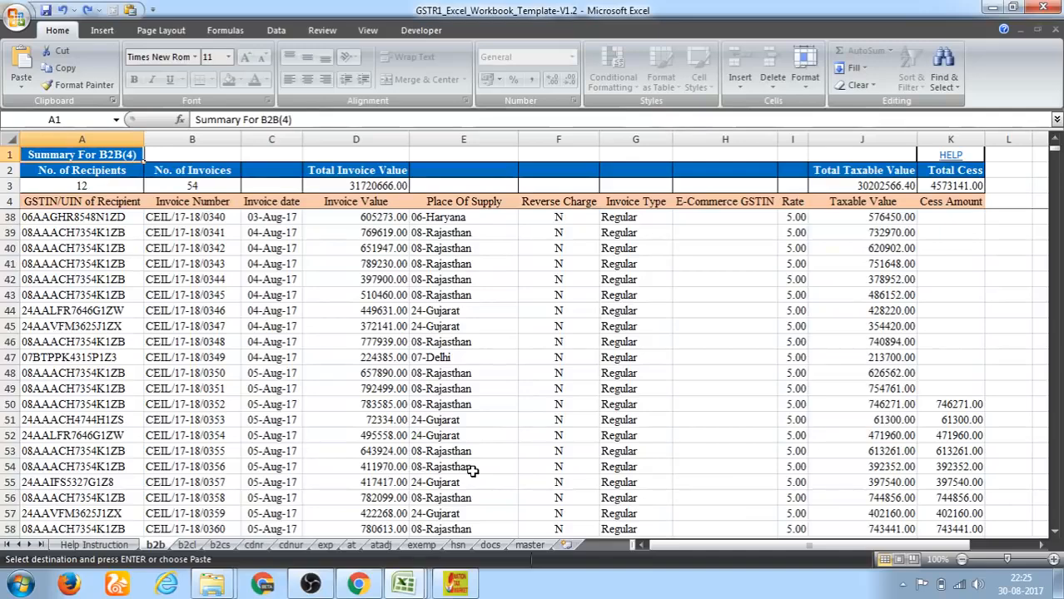
{"action": "key", "text": "shift+Right"}
{"action": "key", "text": "shift+Right"}
{"action": "key", "text": "shift+Right"}
{"action": "key", "text": "shift+Right"}
{"action": "key", "text": "shift+Right"}
{"action": "key", "text": "shift+Right"}
{"action": "key", "text": "shift+Right"}
{"action": "key", "text": "shift+Right"}
{"action": "key", "text": "shift+Right"}
{"action": "key", "text": "shift+Right"}
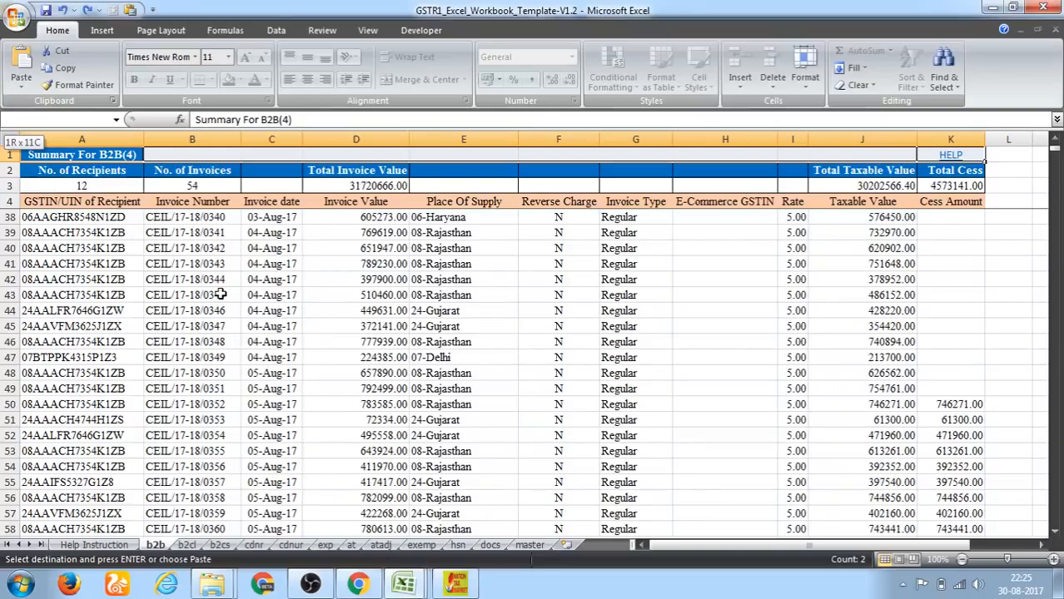
{"action": "key", "text": "shift+Down"}
{"action": "key", "text": "shift+Down"}
{"action": "key", "text": "shift+Down"}
{"action": "key", "text": "shift+Down"}
{"action": "key", "text": "shift+Down"}
{"action": "key", "text": "shift+Down"}
{"action": "key", "text": "shift+Down"}
{"action": "key", "text": "shift+Down"}
{"action": "key", "text": "shift+Down"}
{"action": "key", "text": "shift+Down"}
{"action": "key", "text": "shift+Down"}
{"action": "key", "text": "shift+Down"}
{"action": "key", "text": "shift+Down"}
{"action": "key", "text": "shift+Down"}
{"action": "key", "text": "shift+Down"}
{"action": "key", "text": "shift+Down"}
{"action": "key", "text": "shift+Down"}
{"action": "key", "text": "shift+Down"}
{"action": "key", "text": "shift+Down"}
{"action": "key", "text": "shift+Down"}
{"action": "key", "text": "shift+Down"}
{"action": "key", "text": "shift+Down"}
{"action": "key", "text": "shift+Down"}
{"action": "key", "text": "shift+Down"}
{"action": "key", "text": "shift+Down"}
{"action": "key", "text": "shift+Down"}
{"action": "key", "text": "shift+Down"}
{"action": "key", "text": "shift+Down"}
{"action": "key", "text": "shift+Down"}
{"action": "key", "text": "shift+Down"}
{"action": "key", "text": "shift+Down"}
{"action": "key", "text": "shift+Down"}
{"action": "key", "text": "shift+Down"}
{"action": "key", "text": "shift+Down"}
{"action": "key", "text": "shift+Down"}
{"action": "key", "text": "shift+Down"}
{"action": "key", "text": "shift+Down"}
{"action": "key", "text": "shift+Down"}
{"action": "key", "text": "shift+Down"}
{"action": "key", "text": "shift+Down"}
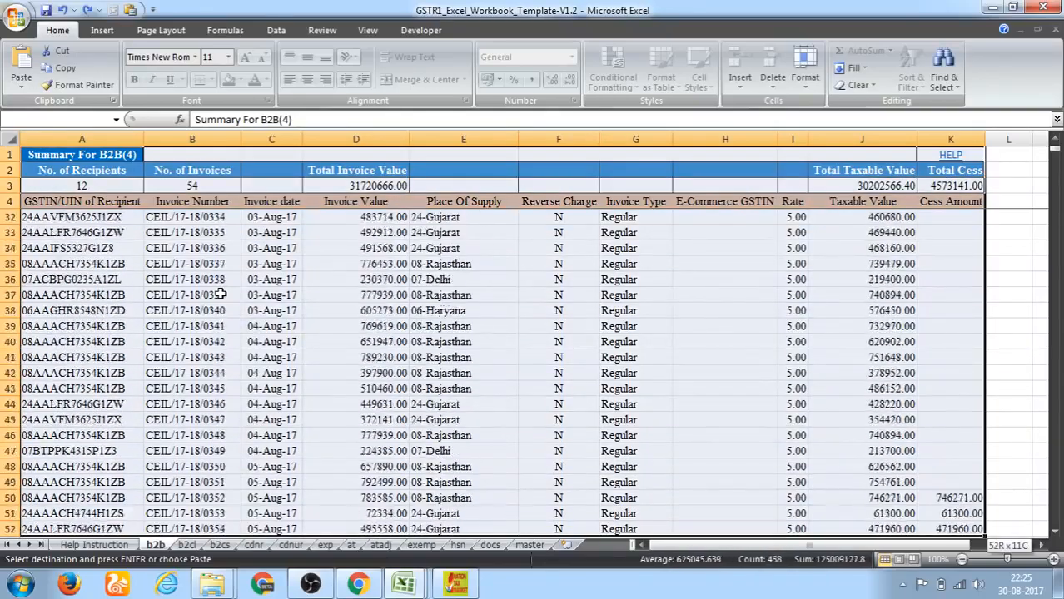
{"action": "key", "text": "shift+Up"}
{"action": "key", "text": "shift+Up"}
{"action": "key", "text": "shift+Up"}
{"action": "key", "text": "shift+Up"}
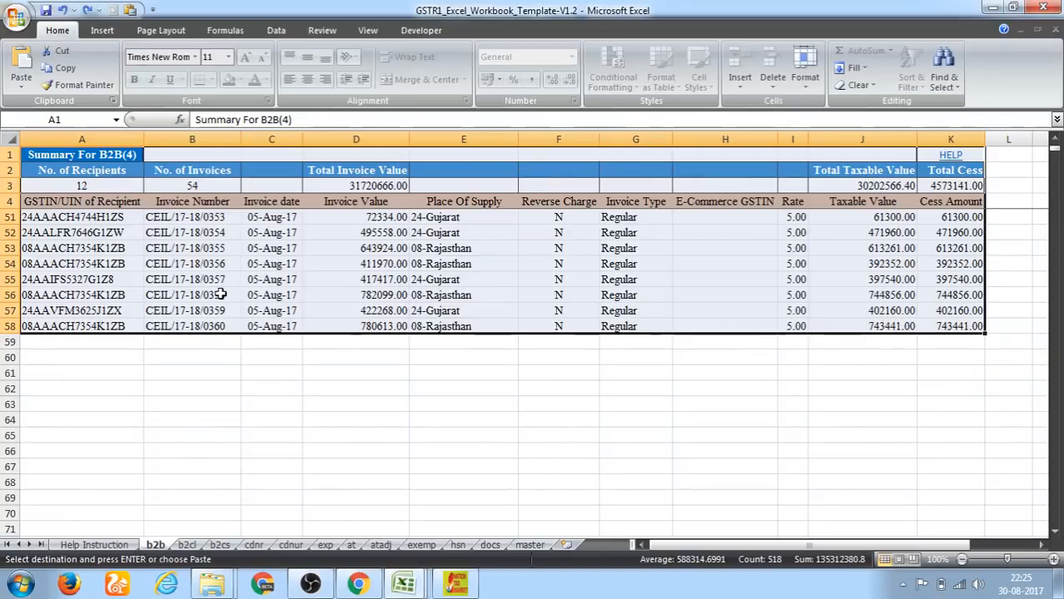
Try pasting the Excel data into the GST Offline Tool's Copy & Paste Excel box, and decline saving it
{"action": "key", "text": "alt+Tab"}
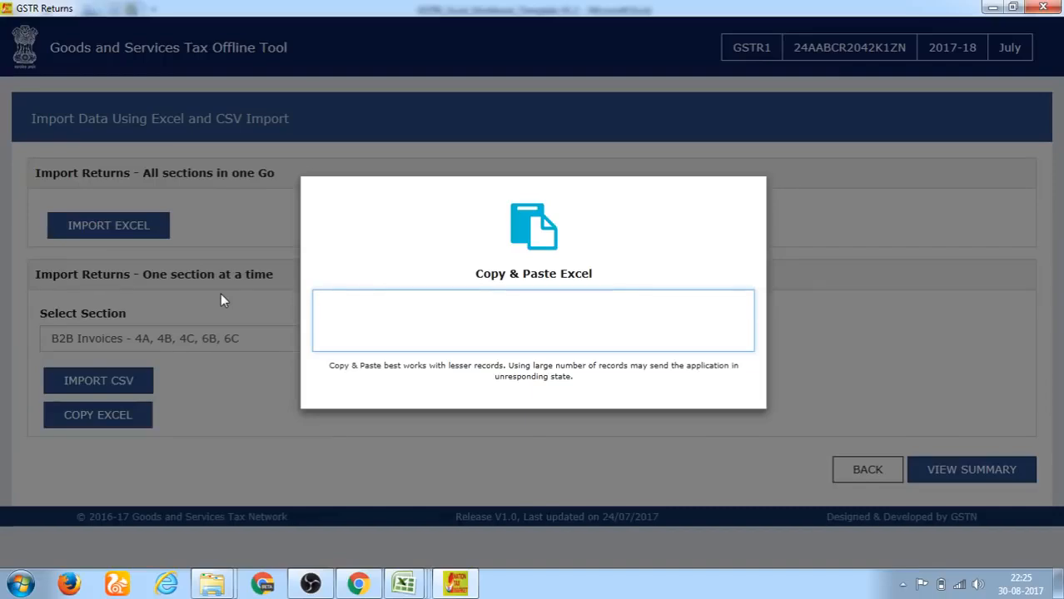
{"action": "key", "text": "ctrl+v"}
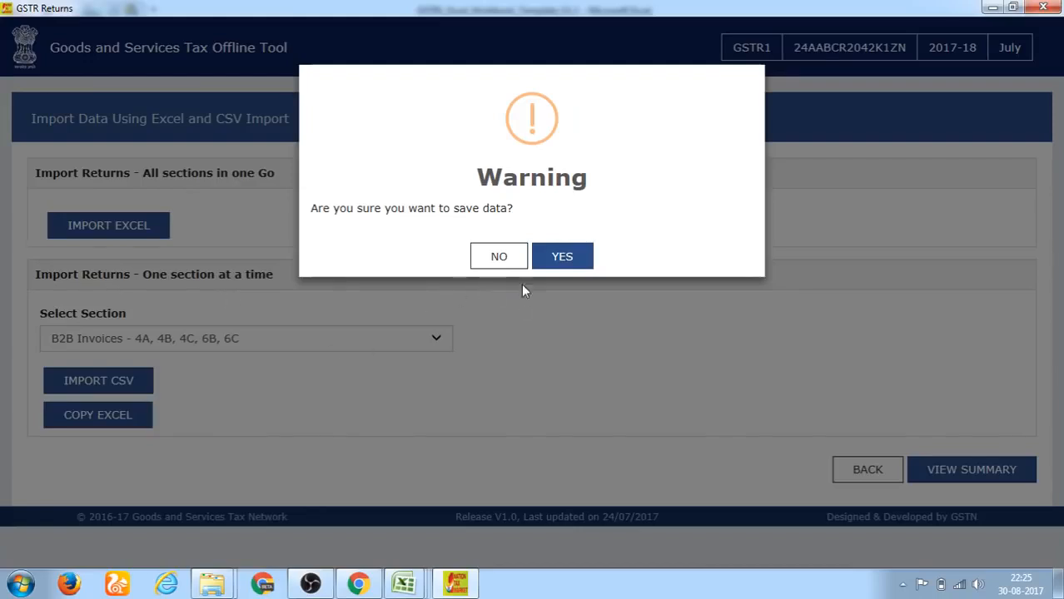
{"action": "left_click", "coordinate": [506, 260]}
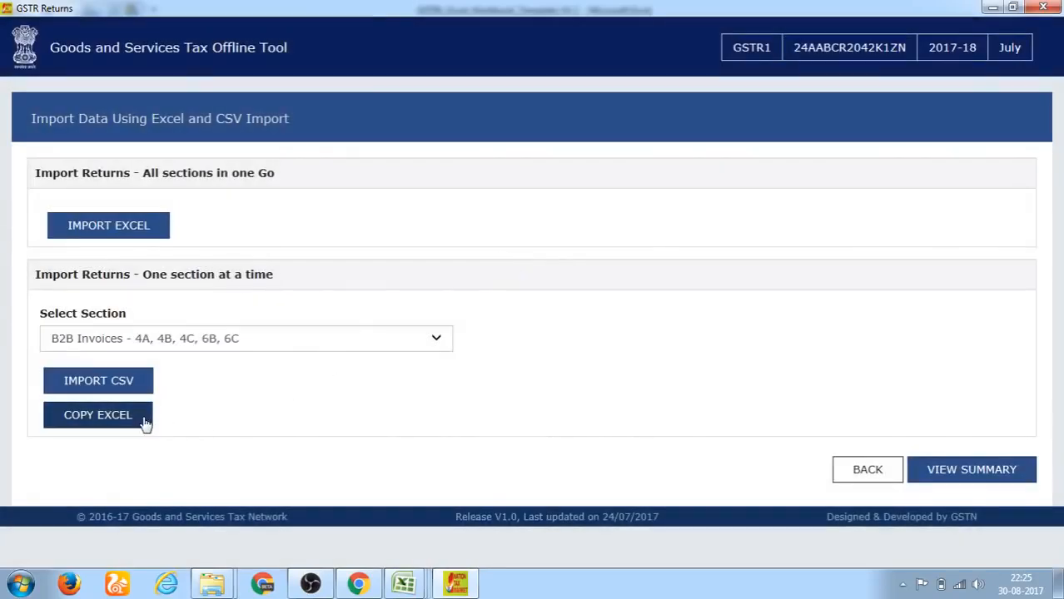
Keep B2B Invoices - 4A, 4B, 4C, 6B, 6C as the import section and reopen its Copy & Paste Excel box for pasting
{"action": "left_click", "coordinate": [146, 341]}
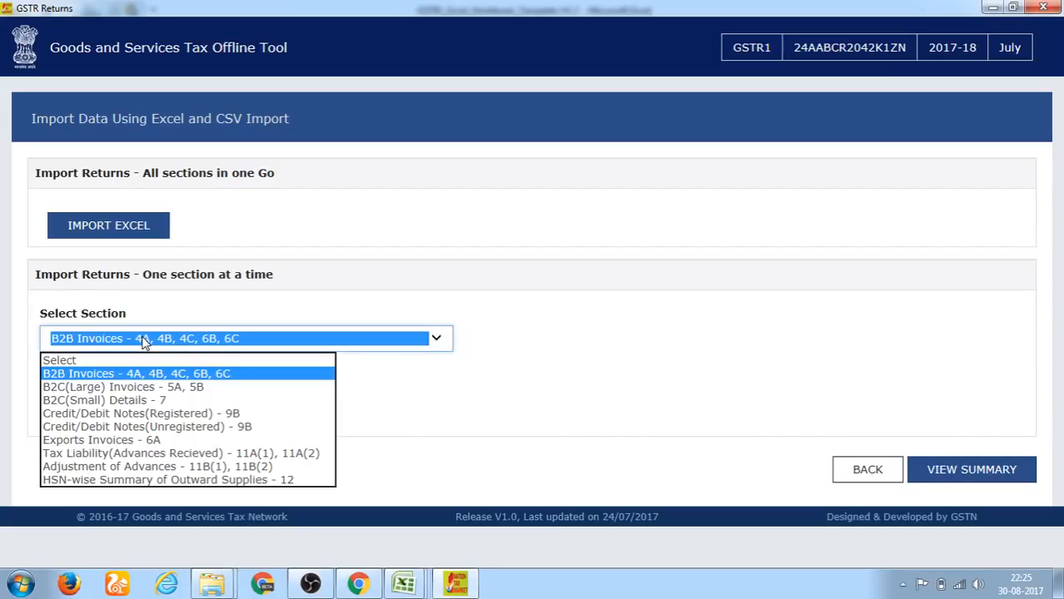
{"action": "left_click", "coordinate": [132, 374]}
{"action": "left_click", "coordinate": [105, 421]}
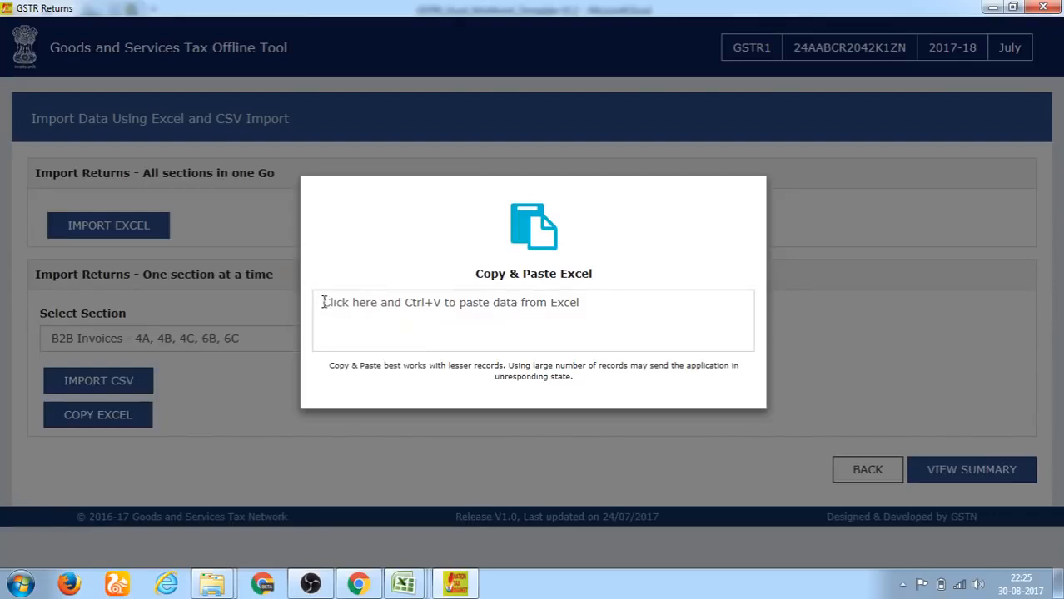
{"action": "left_click", "coordinate": [323, 302]}
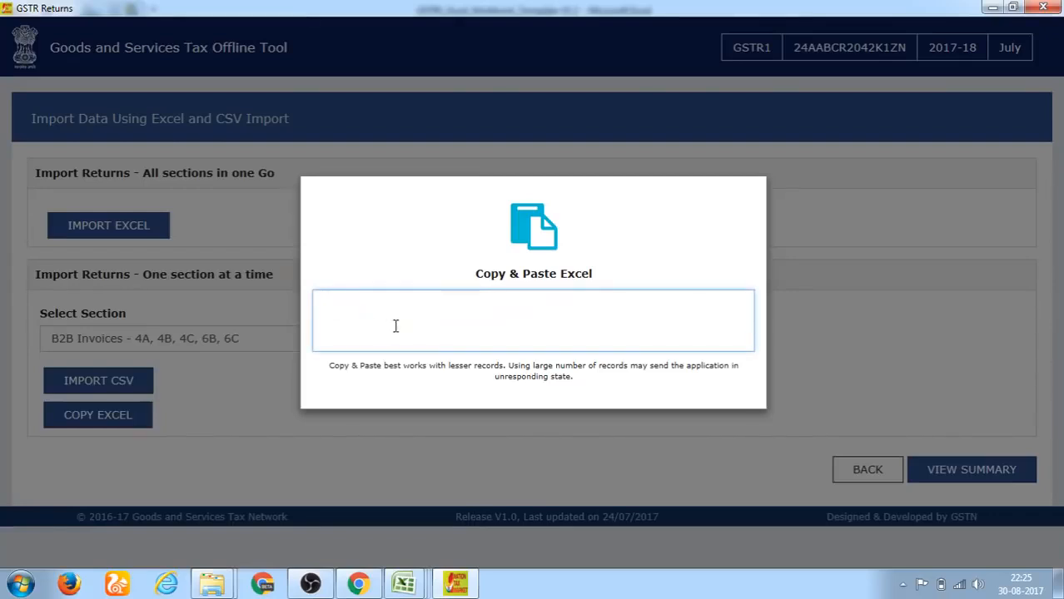
Switch to the template workbook in Excel, reselect A1:K58 on the b2b sheet, and copy the range
{"action": "key", "text": "alt+Tab"}
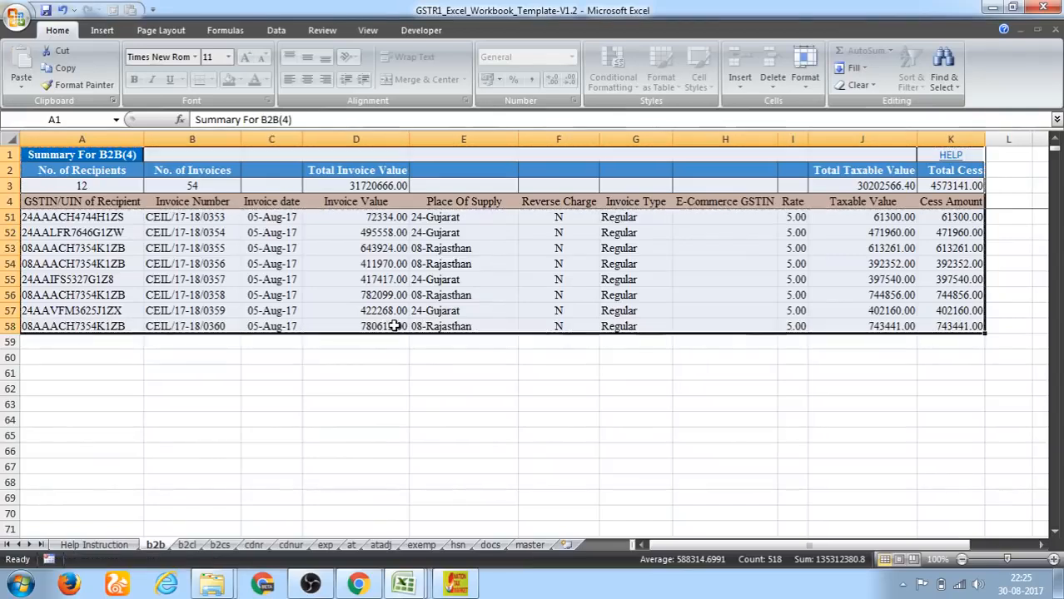
{"action": "key", "text": "Up"}
{"action": "key", "text": "Down"}
{"action": "key", "text": "Down"}
{"action": "key", "text": "Up"}
{"action": "key", "text": "Up"}
{"action": "key", "text": "Down"}
{"action": "key", "text": "Up"}
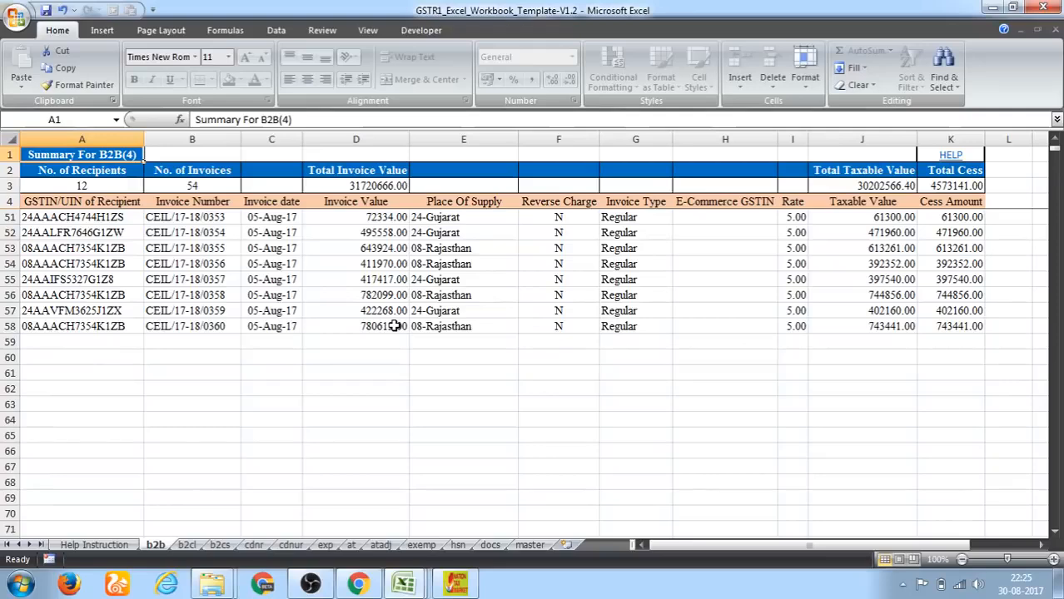
{"action": "key", "text": "shift+Right"}
{"action": "key", "text": "shift+Right"}
{"action": "key", "text": "shift+Right"}
{"action": "key", "text": "shift+Right"}
{"action": "key", "text": "shift+Right"}
{"action": "key", "text": "shift+Right"}
{"action": "key", "text": "shift+Right"}
{"action": "key", "text": "shift+Right"}
{"action": "key", "text": "shift+Right"}
{"action": "key", "text": "shift+Right"}
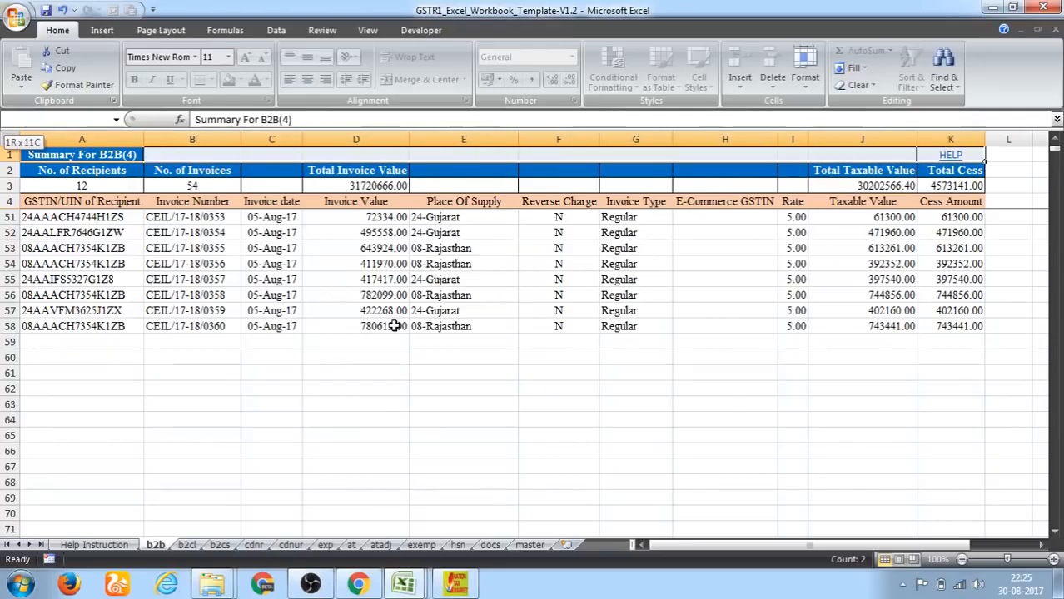
{"action": "key", "text": "shift+Down"}
{"action": "key", "text": "shift+Down"}
{"action": "key", "text": "shift+Down"}
{"action": "key", "text": "shift+Down"}
{"action": "key", "text": "shift+Down"}
{"action": "key", "text": "shift+Down"}
{"action": "key", "text": "shift+Down"}
{"action": "key", "text": "shift+Down"}
{"action": "key", "text": "shift+Down"}
{"action": "key", "text": "shift+Down"}
{"action": "key", "text": "shift+Down"}
{"action": "key", "text": "shift+Down"}
{"action": "key", "text": "shift+Down"}
{"action": "key", "text": "shift+Down"}
{"action": "key", "text": "shift+Down"}
{"action": "key", "text": "shift+Down"}
{"action": "key", "text": "shift+Down"}
{"action": "key", "text": "shift+Down"}
{"action": "key", "text": "shift+Down"}
{"action": "key", "text": "shift+Down"}
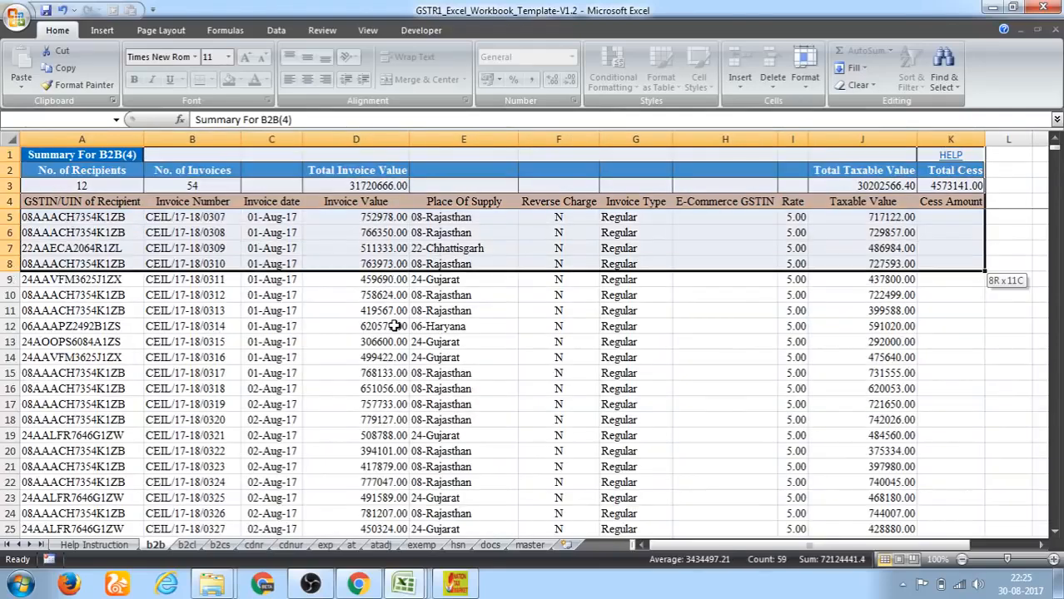
{"action": "key", "text": "shift+Down"}
{"action": "key", "text": "shift+Down"}
{"action": "key", "text": "shift+Down"}
{"action": "key", "text": "shift+Down"}
{"action": "key", "text": "shift+Down"}
{"action": "key", "text": "shift+Down"}
{"action": "key", "text": "shift+Down"}
{"action": "key", "text": "shift+Down"}
{"action": "key", "text": "shift+Down"}
{"action": "key", "text": "shift+Down"}
{"action": "key", "text": "shift+Down"}
{"action": "key", "text": "shift+Down"}
{"action": "key", "text": "shift+Down"}
{"action": "key", "text": "shift+Down"}
{"action": "key", "text": "shift+Down"}
{"action": "key", "text": "shift+Down"}
{"action": "key", "text": "shift+Down"}
{"action": "key", "text": "shift+Down"}
{"action": "key", "text": "shift+Down"}
{"action": "key", "text": "shift+Down"}
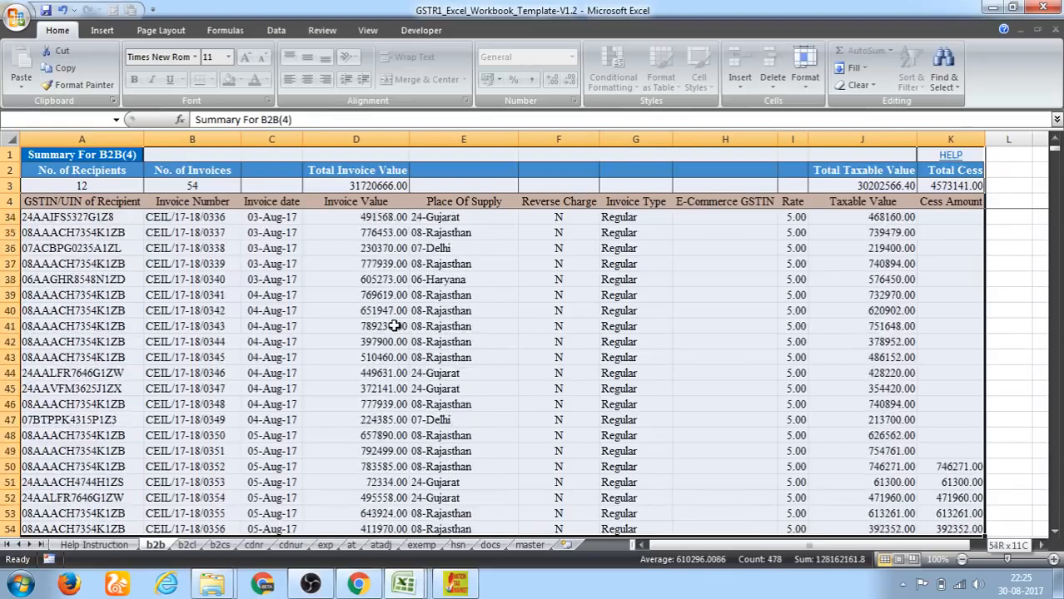
{"action": "key", "text": "shift+Up"}
{"action": "key", "text": "shift+Up"}
{"action": "key", "text": "shift+Up"}
{"action": "key", "text": "shift+Up"}
{"action": "key", "text": "shift+Up"}
{"action": "key", "text": "shift+Up"}
{"action": "key", "text": "shift+Up"}
{"action": "key", "text": "shift+Up"}
{"action": "key", "text": "shift+Up"}
{"action": "key", "text": "shift+Up"}
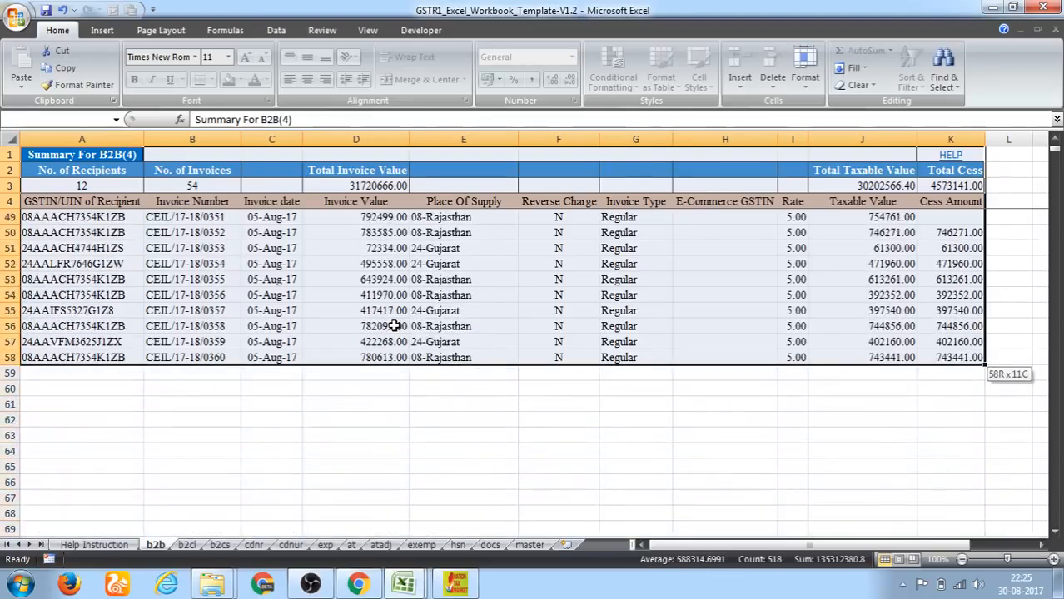
{"action": "key", "text": "ctrl+c"}
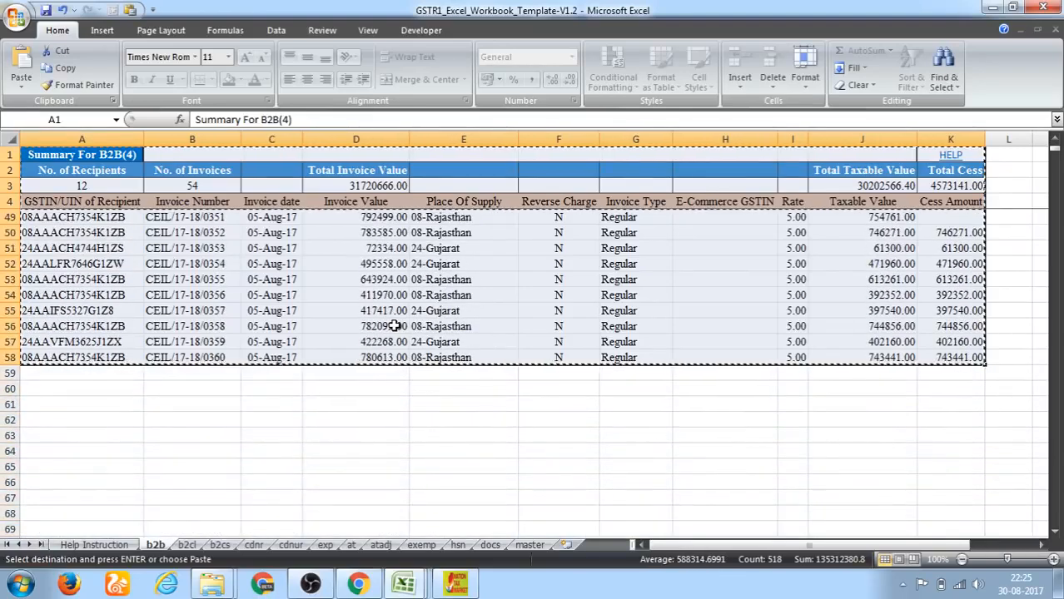
Try to paste the copied range into the GST Offline Tool's Copy & Paste Excel box and save it, then dismiss the error
{"action": "key", "text": "alt+Tab"}
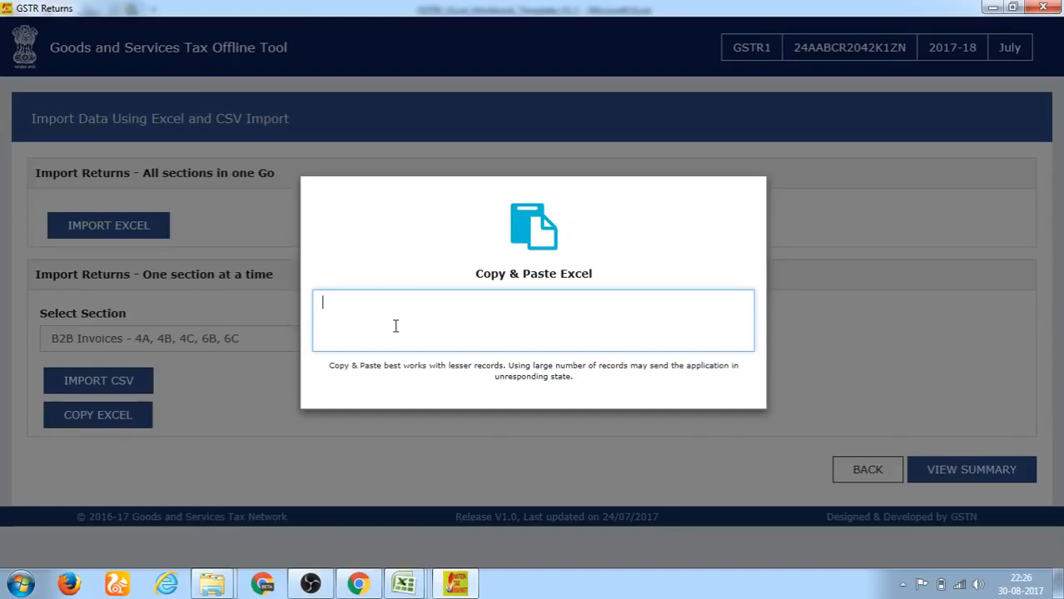
{"action": "key", "text": "ctrl+v"}
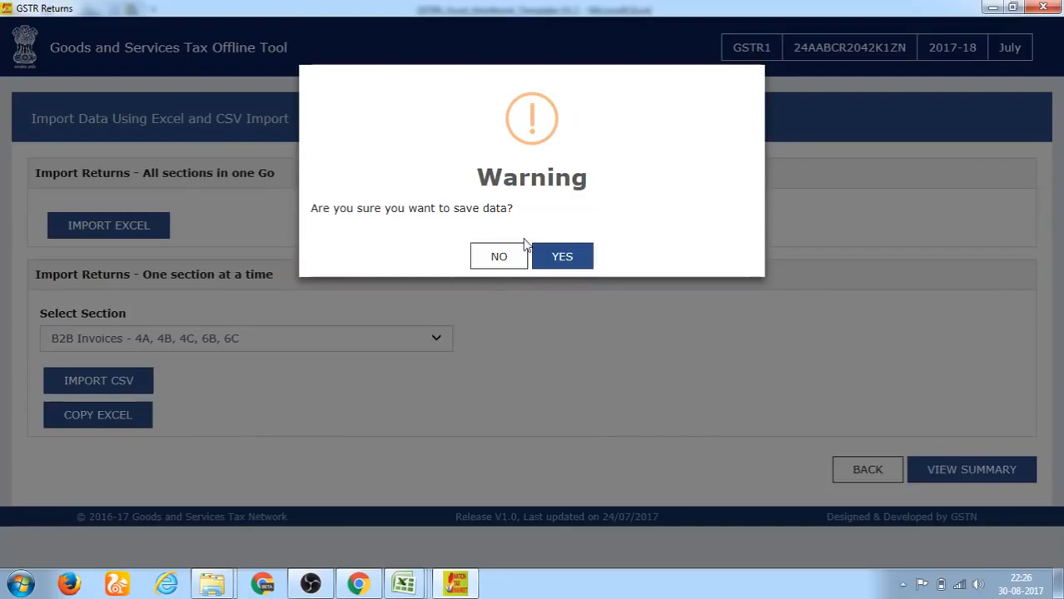
{"action": "left_click", "coordinate": [554, 257]}
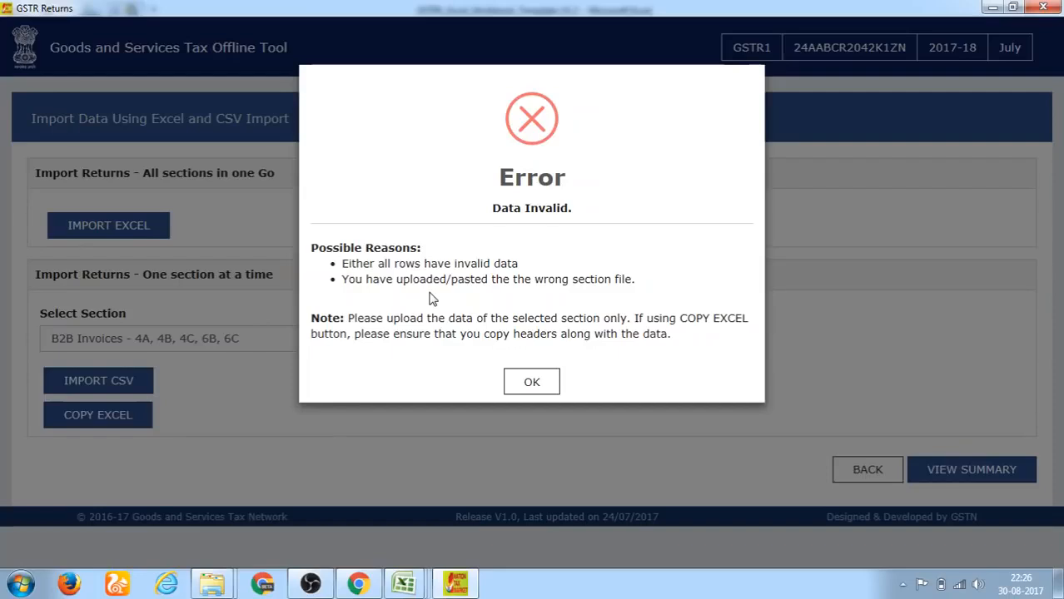
{"action": "left_click", "coordinate": [530, 385]}
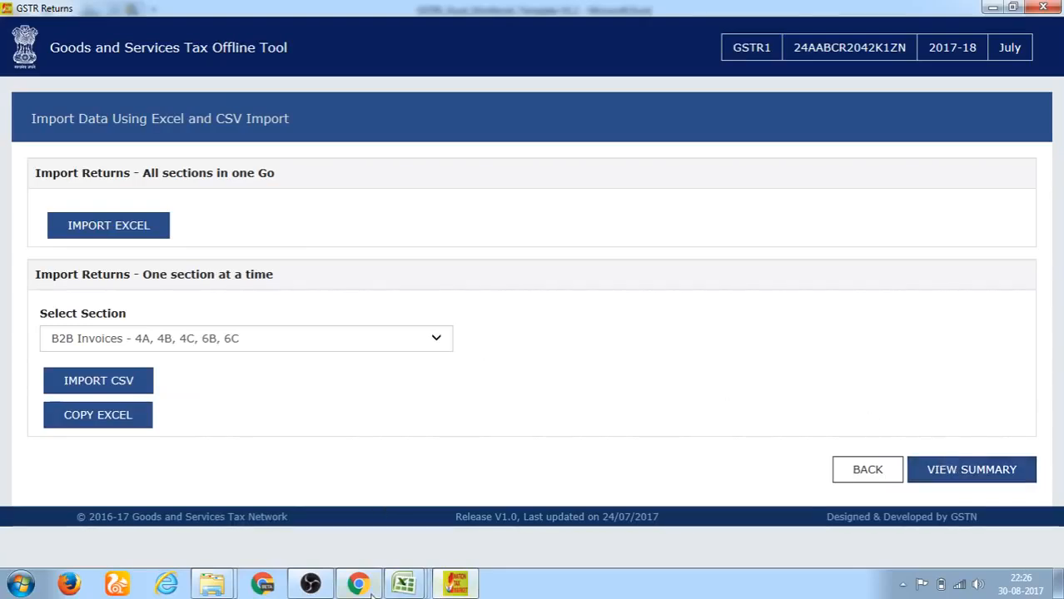
Reopen the Copy & Paste Excel box for the B2B Invoices section and activate its paste area
{"action": "mouse_move", "coordinate": [397, 589]}
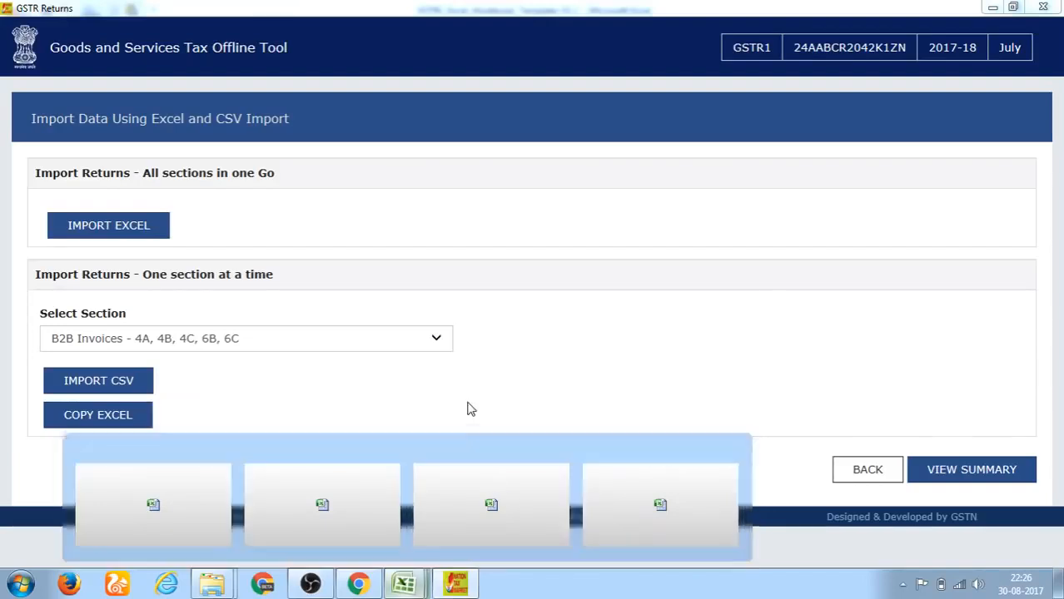
{"action": "left_click", "coordinate": [128, 413]}
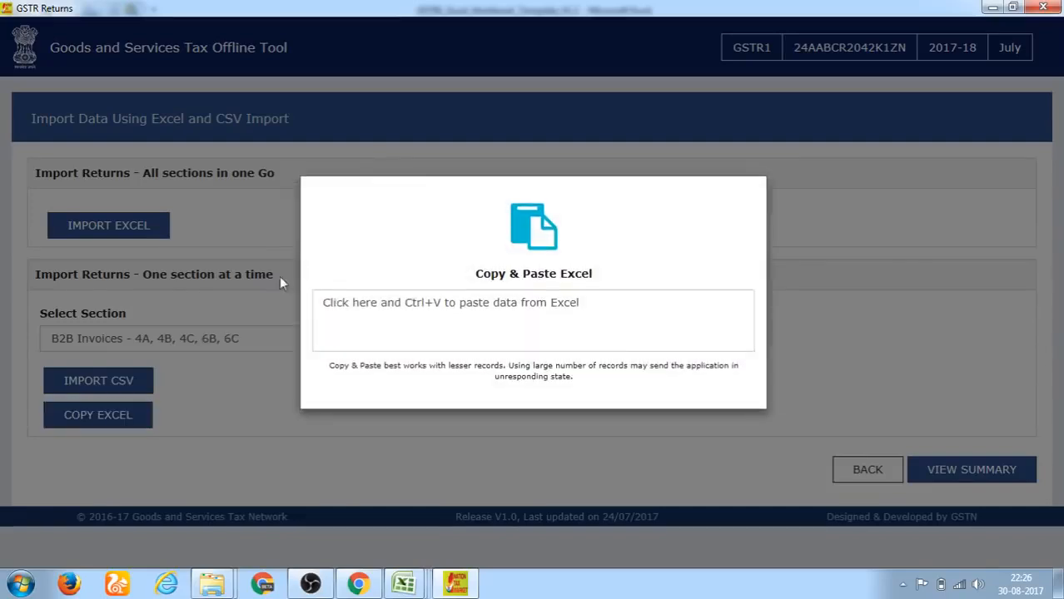
{"action": "left_click", "coordinate": [322, 303]}
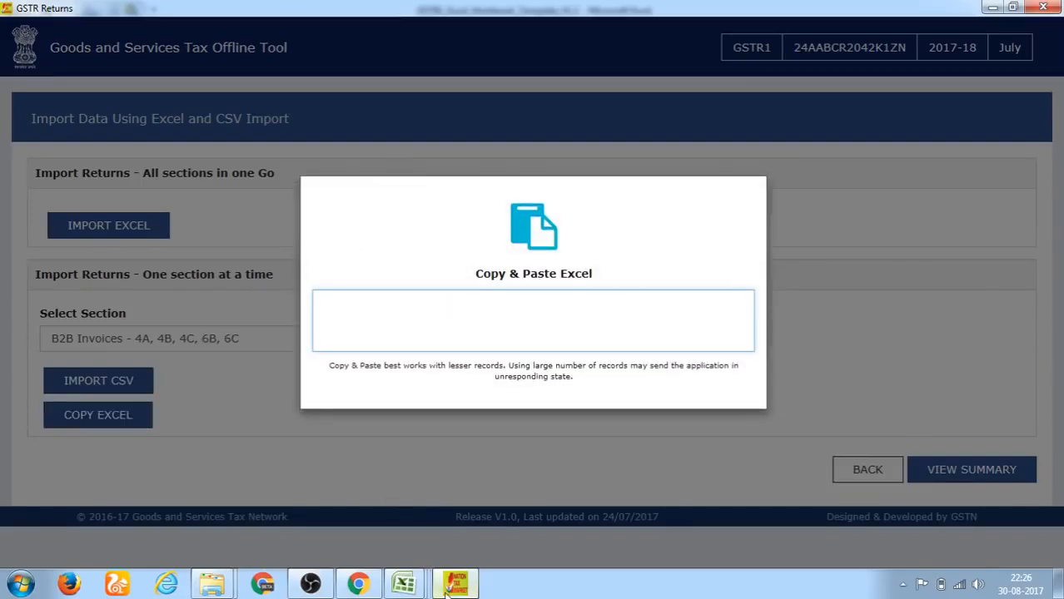
Return to GSTR1_Excel_Workbook_Template-V1.2 in Excel and copy the b2b data again across columns A to K, starting from the summary row
{"action": "mouse_move", "coordinate": [358, 586]}
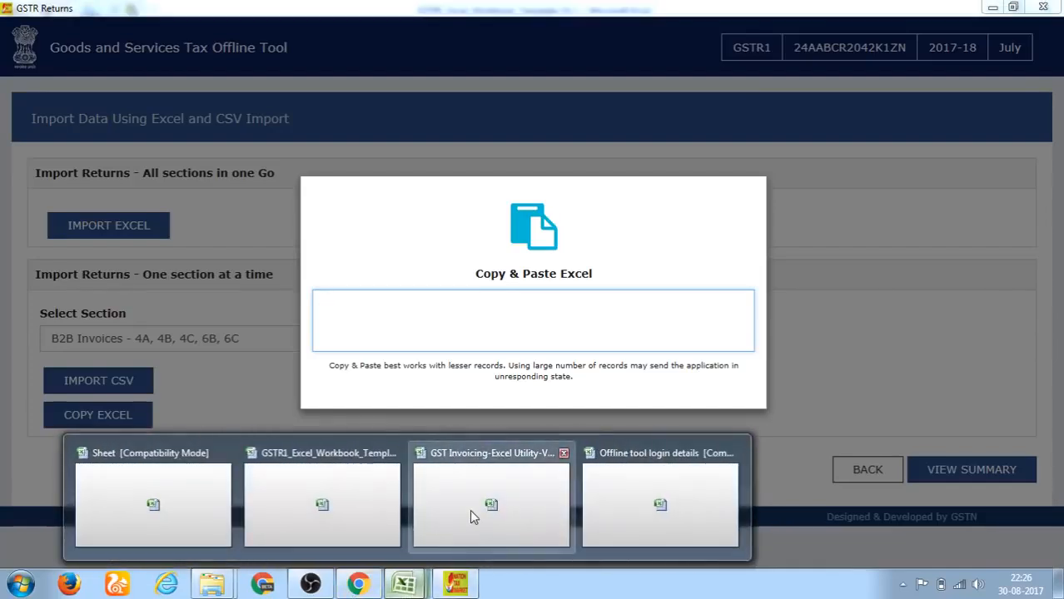
{"action": "left_click", "coordinate": [388, 503]}
{"action": "key", "text": "Escape"}
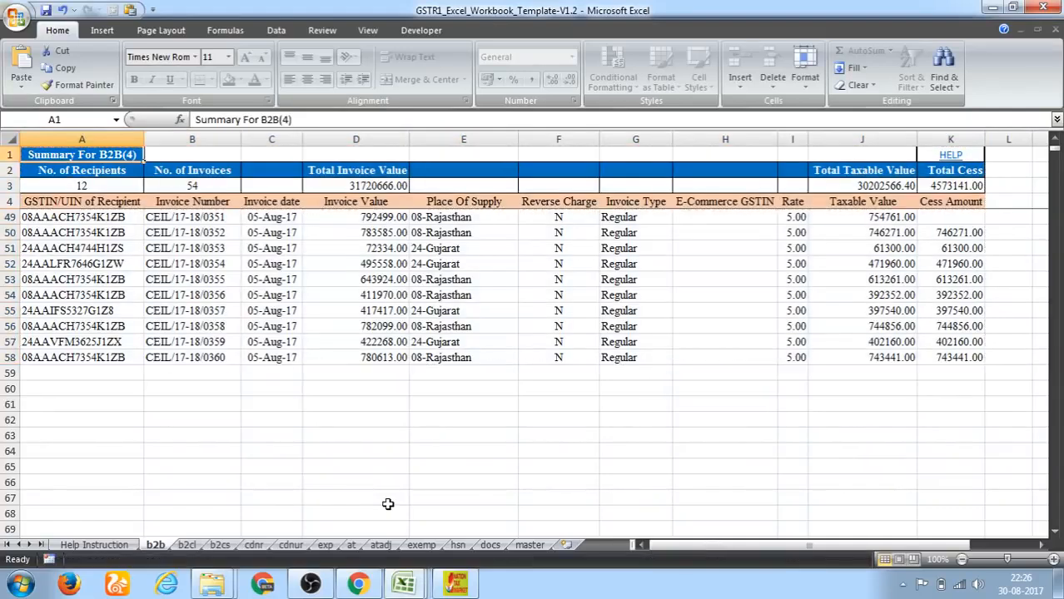
{"action": "key", "text": "Down"}
{"action": "key", "text": "Down"}
{"action": "key", "text": "Down"}
{"action": "key", "text": "Down"}
{"action": "key", "text": "Up"}
{"action": "key", "text": "Up"}
{"action": "key", "text": "Up"}
{"action": "key", "text": "Up"}
{"action": "key", "text": "shift+Right"}
{"action": "key", "text": "shift+Right"}
{"action": "key", "text": "shift+Right"}
{"action": "key", "text": "shift+Right"}
{"action": "key", "text": "shift+Right"}
{"action": "key", "text": "shift+Right"}
{"action": "key", "text": "shift+Right"}
{"action": "key", "text": "shift+Right"}
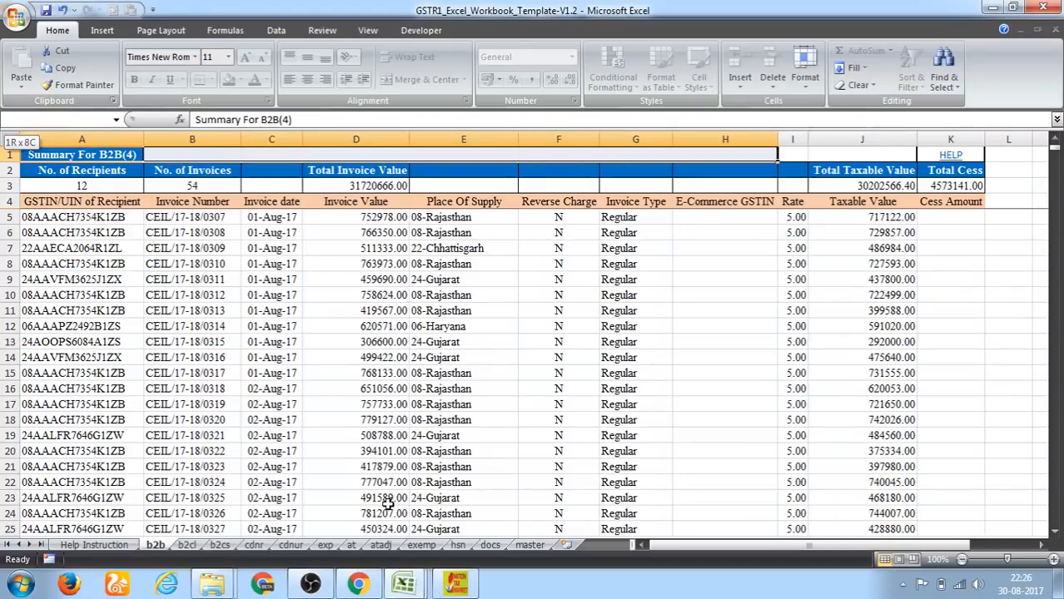
{"action": "key", "text": "shift+Right"}
{"action": "key", "text": "shift+Right"}
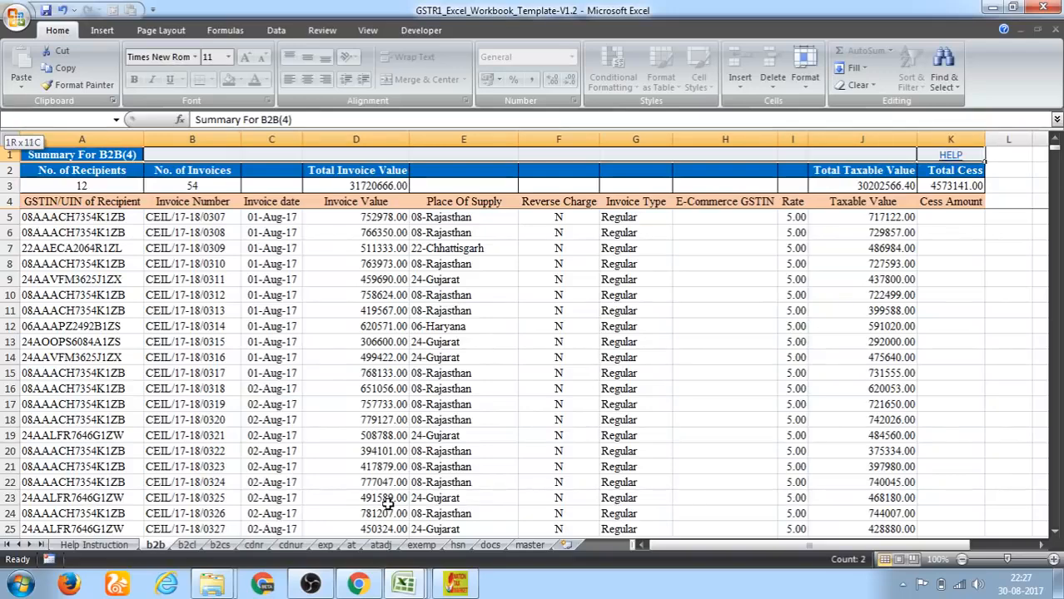
{"action": "key", "text": "shift+Down"}
{"action": "key", "text": "shift+Down"}
{"action": "key", "text": "shift+Down"}
{"action": "key", "text": "shift+Down"}
{"action": "key", "text": "shift+Down"}
{"action": "key", "text": "shift+Down"}
{"action": "key", "text": "shift+Down"}
{"action": "key", "text": "shift+Down"}
{"action": "key", "text": "shift+Down"}
{"action": "key", "text": "shift+Down"}
{"action": "key", "text": "shift+Down"}
{"action": "key", "text": "shift+Down"}
{"action": "key", "text": "shift+Down"}
{"action": "key", "text": "shift+Down"}
{"action": "key", "text": "shift+Down"}
{"action": "key", "text": "shift+Down"}
{"action": "key", "text": "shift+Down"}
{"action": "key", "text": "shift+Down"}
{"action": "key", "text": "shift+Down"}
{"action": "key", "text": "shift+Down"}
{"action": "key", "text": "shift+Down"}
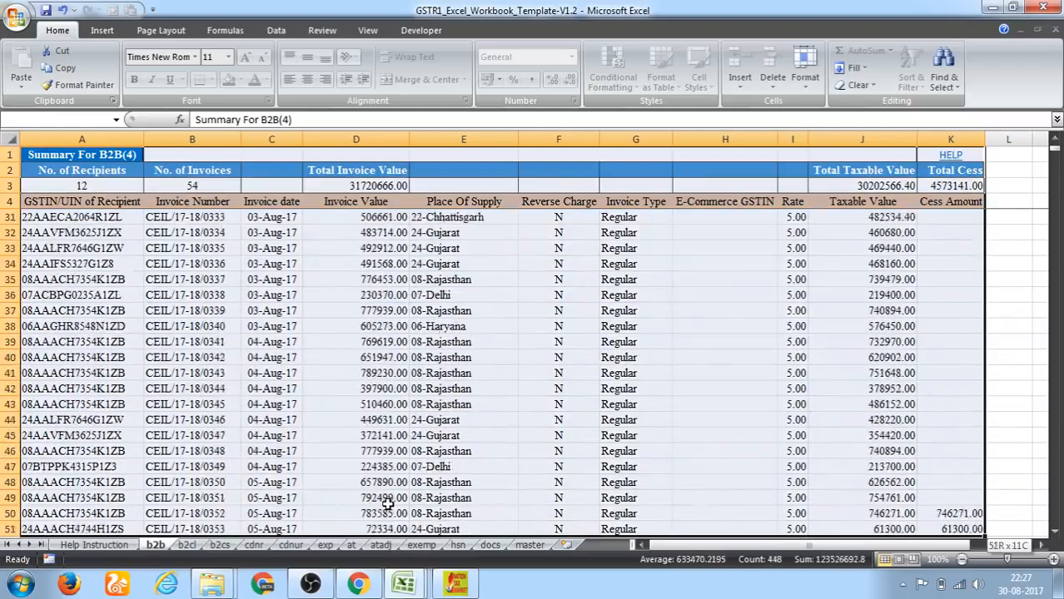
{"action": "key", "text": "shift+Down"}
{"action": "key", "text": "shift+Down"}
{"action": "key", "text": "shift+Down"}
{"action": "key", "text": "shift+Down"}
{"action": "key", "text": "shift+Down"}
{"action": "key", "text": "shift+Down"}
{"action": "key", "text": "shift+Up"}
{"action": "key", "text": "shift+Up"}
{"action": "key", "text": "shift+Up"}
{"action": "key", "text": "shift+Up"}
{"action": "key", "text": "shift+Up"}
{"action": "key", "text": "shift+Up"}
{"action": "key", "text": "shift+Up"}
{"action": "key", "text": "shift+Up"}
{"action": "key", "text": "shift+Up"}
{"action": "key", "text": "shift+Up"}
{"action": "key", "text": "shift+Up"}
{"action": "key", "text": "shift+Up"}
{"action": "key", "text": "shift+Up"}
{"action": "key", "text": "ctrl+c"}
Try the B2B paste and save once more in the GST Offline Tool with the recopied data, and close the resulting dialog
{"action": "key", "text": "alt+Tab"}
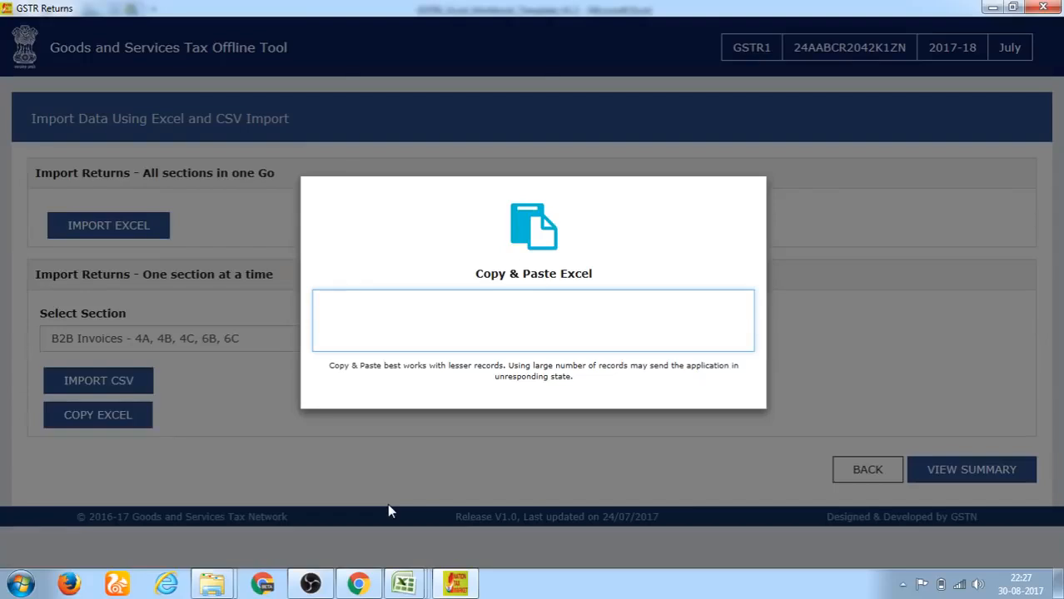
{"action": "key", "text": "ctrl+v"}
{"action": "left_click", "coordinate": [574, 260]}
{"action": "left_click", "coordinate": [536, 382]}
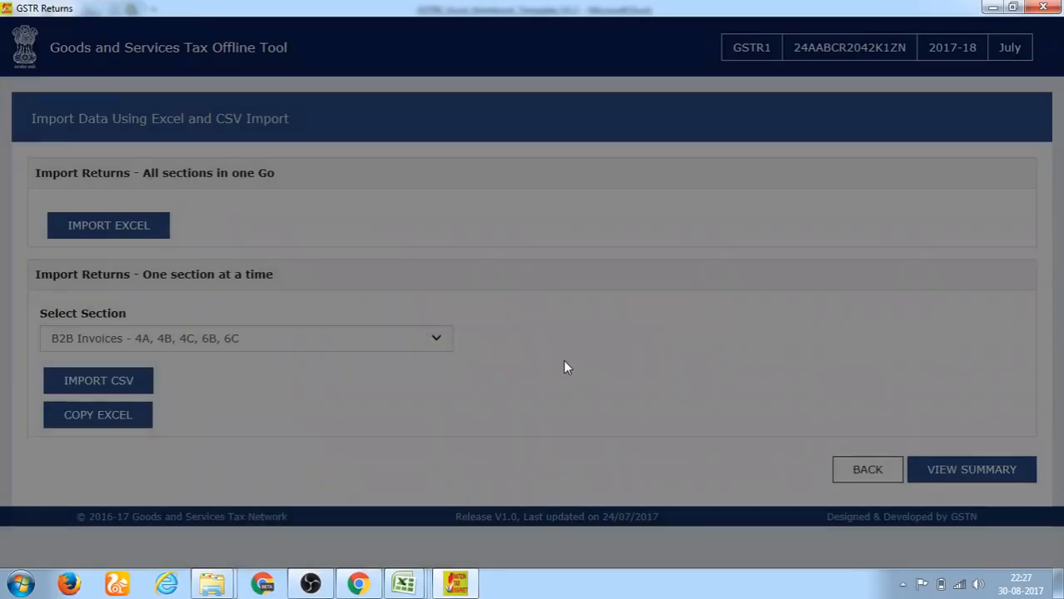
Close and relaunch the GST Offline Tool from the desktop, and begin a new return at the GSTIN of Supplier field
{"action": "left_click", "coordinate": [1052, 8]}
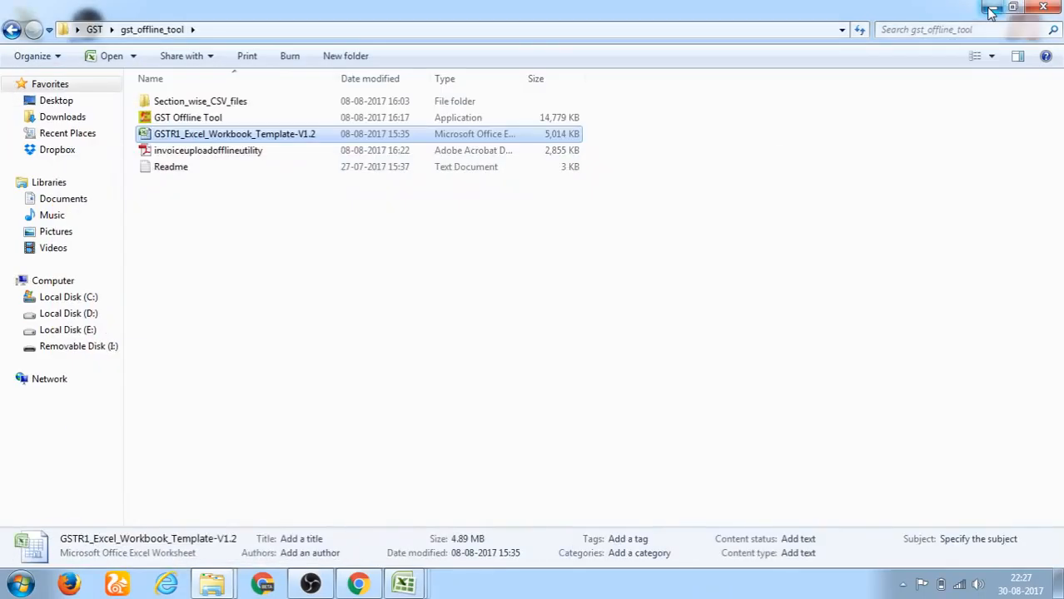
{"action": "left_click", "coordinate": [990, 9]}
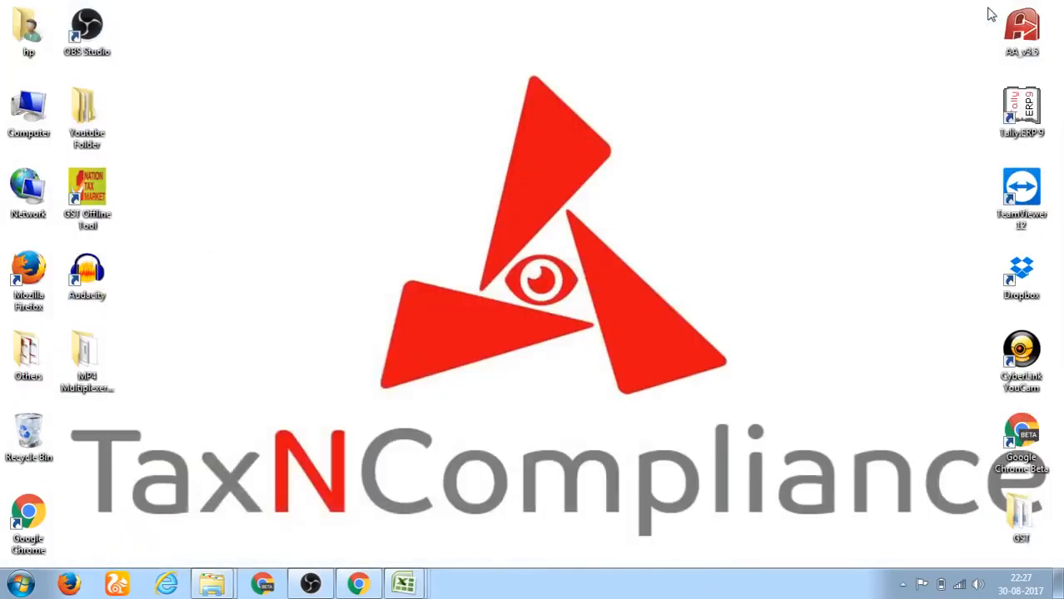
{"action": "double_click", "coordinate": [87, 190]}
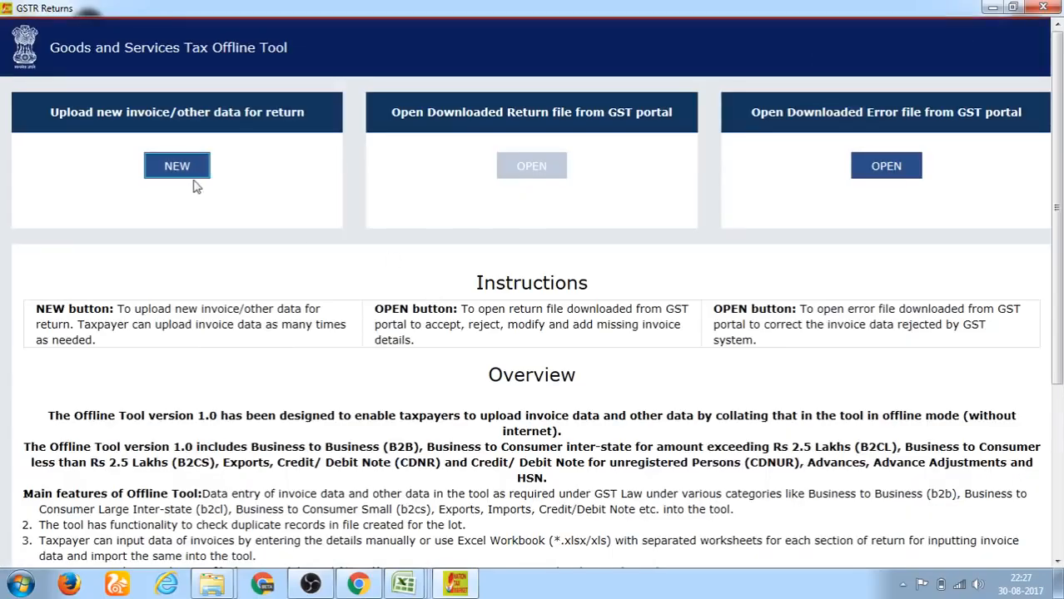
{"action": "left_click", "coordinate": [193, 176]}
{"action": "left_click", "coordinate": [462, 209]}
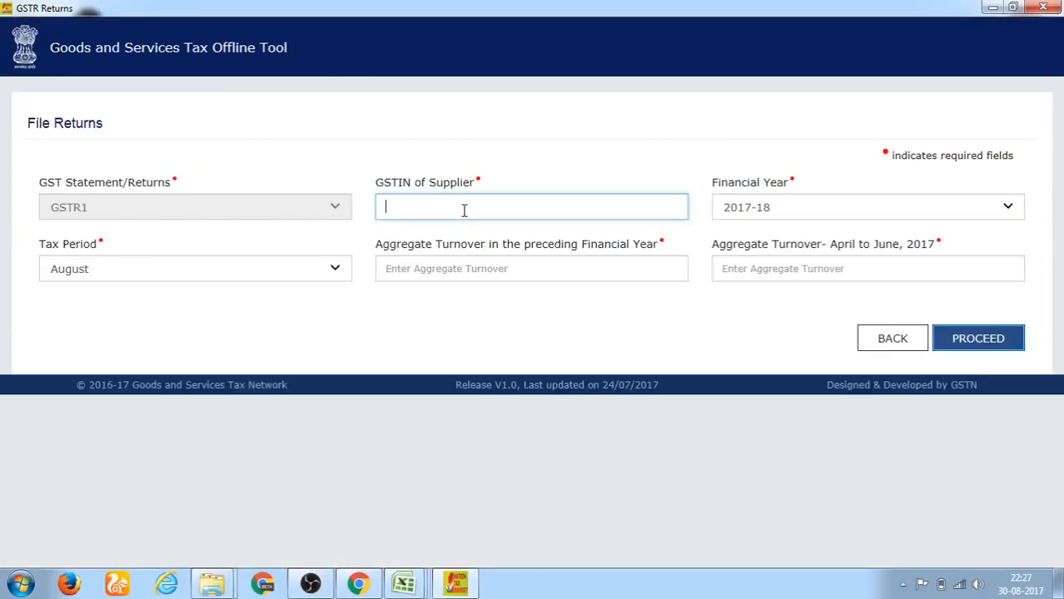
Switch to the Offline tool login details workbook in Excel that holds the GSTIN and turnover figures
{"action": "key", "text": "alt+Tab"}
{"action": "key", "text": "Tab"}
{"action": "key", "text": "Tab"}
{"action": "key", "text": "Tab"}
{"action": "key", "text": "Tab"}
{"action": "key", "text": "Tab"}
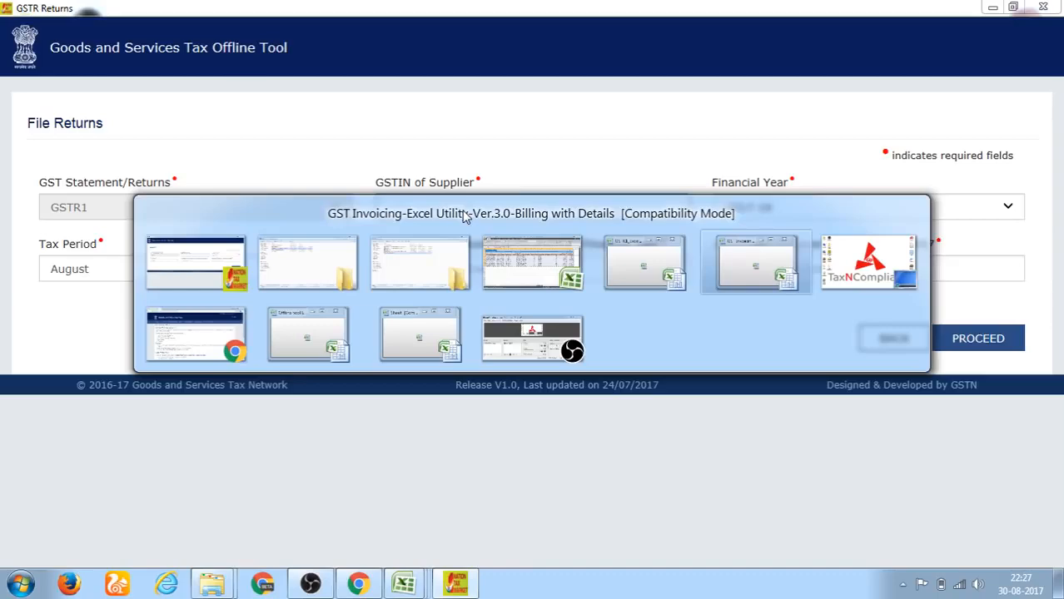
{"action": "key", "text": "Tab"}
{"action": "key", "text": "Tab"}
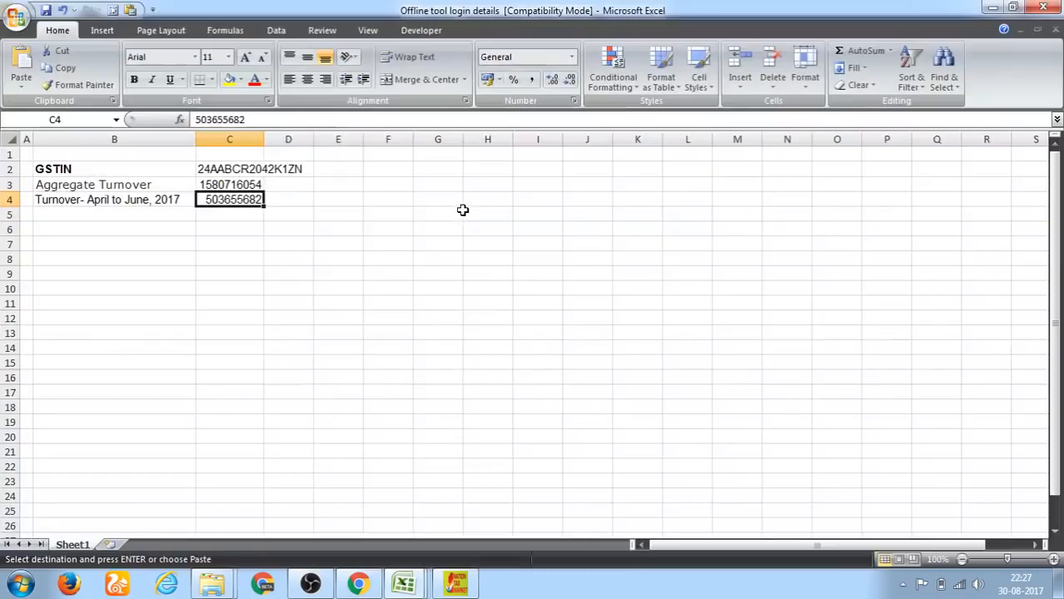
Copy the GSTIN from cell C2 of the login details workbook into the GST Offline Tool's GSTIN of Supplier field
{"action": "key", "text": "Up"}
{"action": "key", "text": "Up"}
{"action": "key", "text": "Left"}
{"action": "key", "text": "Right"}
{"action": "key", "text": "ctrl+c"}
{"action": "key", "text": "alt+Tab"}
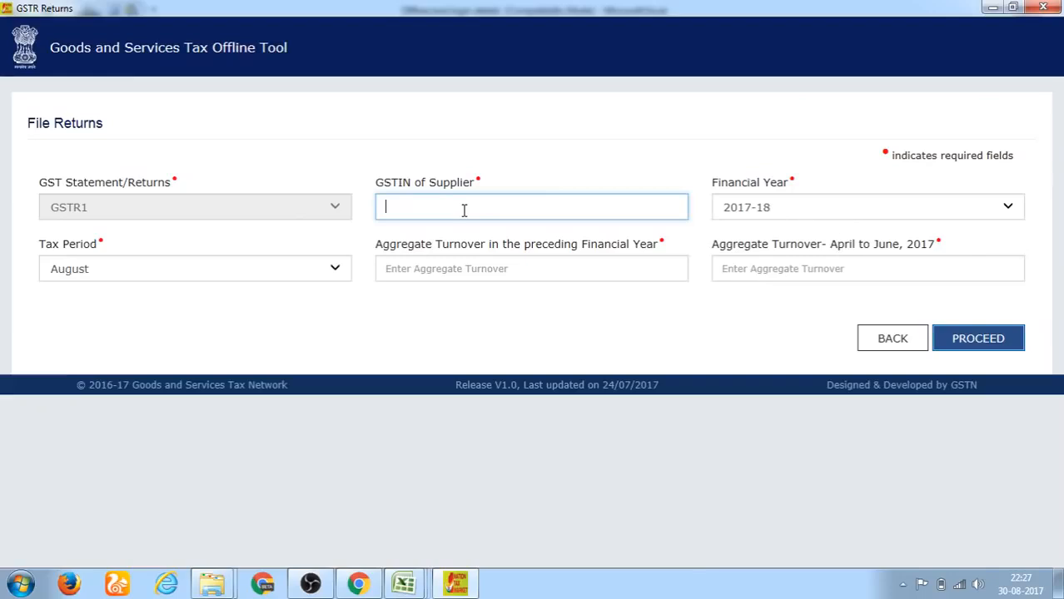
{"action": "key", "text": "ctrl+v"}
{"action": "key", "text": "Tab"}
{"action": "key", "text": "Tab"}
{"action": "key", "text": "Tab"}
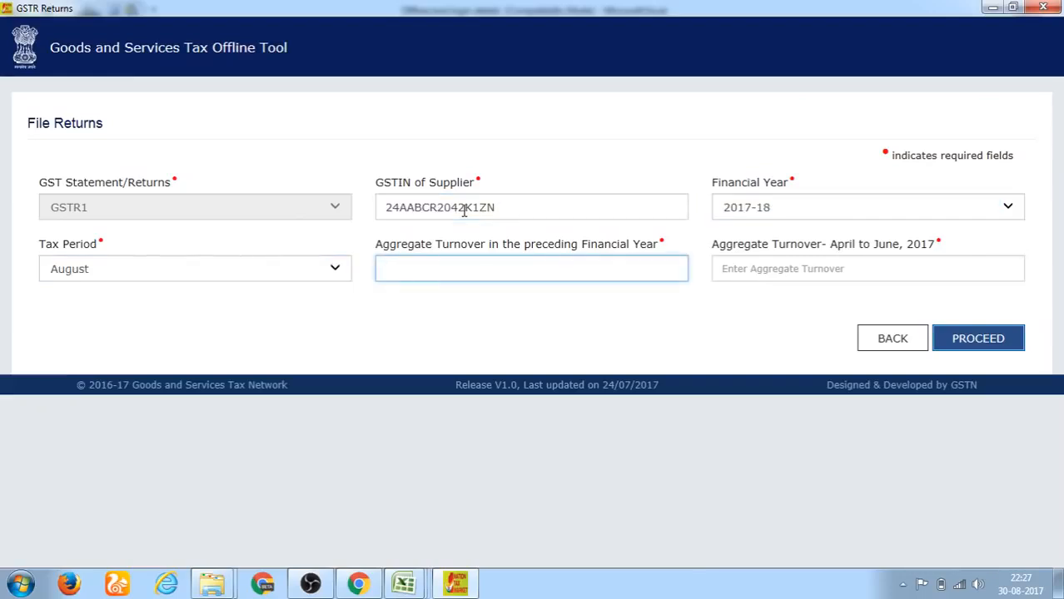
Check the invoice dates in the b2b sheet of GSTR1_Excel_Workbook_Template-V1.2 against the tool's Tax Period, and return to the return form
{"action": "key", "text": "shift+Tab"}
{"action": "key", "text": "alt+Tab"}
{"action": "key", "text": "alt+Tab"}
{"action": "key", "text": "Escape"}
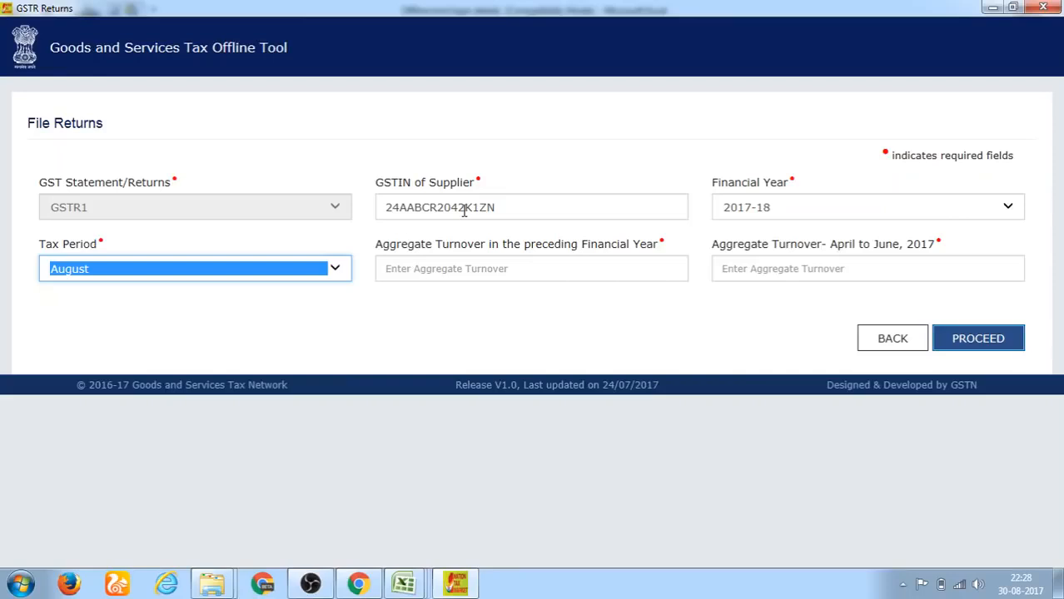
{"action": "key", "text": "alt+Tab"}
{"action": "key", "text": "alt+Tab"}
{"action": "key", "text": "alt+Tab"}
{"action": "key", "text": "alt+Tab"}
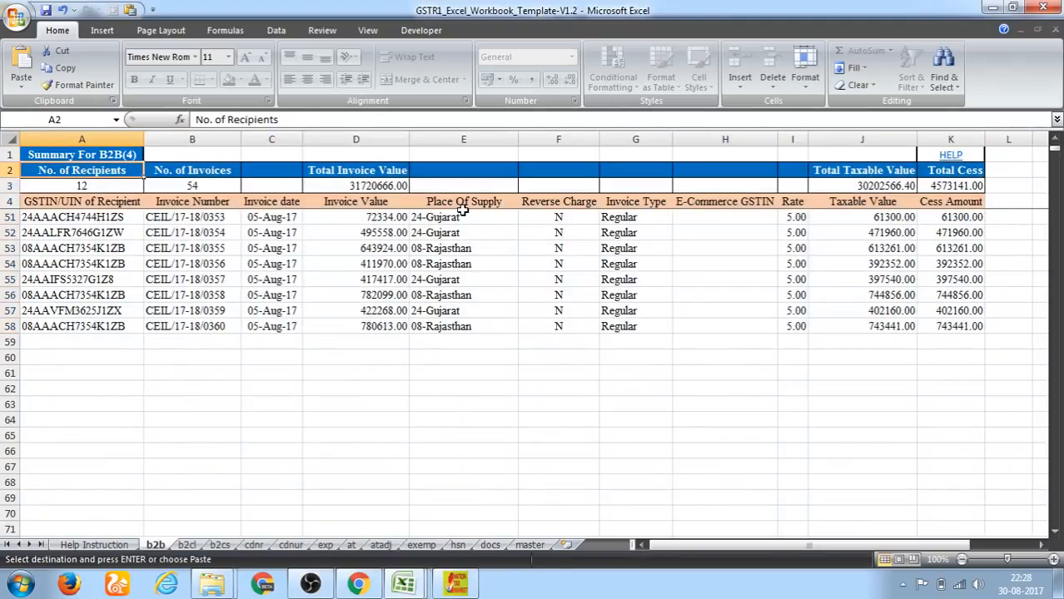
{"action": "key", "text": "Down"}
{"action": "key", "text": "Right"}
{"action": "key", "text": "Right"}
{"action": "key", "text": "Right"}
{"action": "key", "text": "Down"}
{"action": "key", "text": "Down"}
{"action": "key", "text": "Left"}
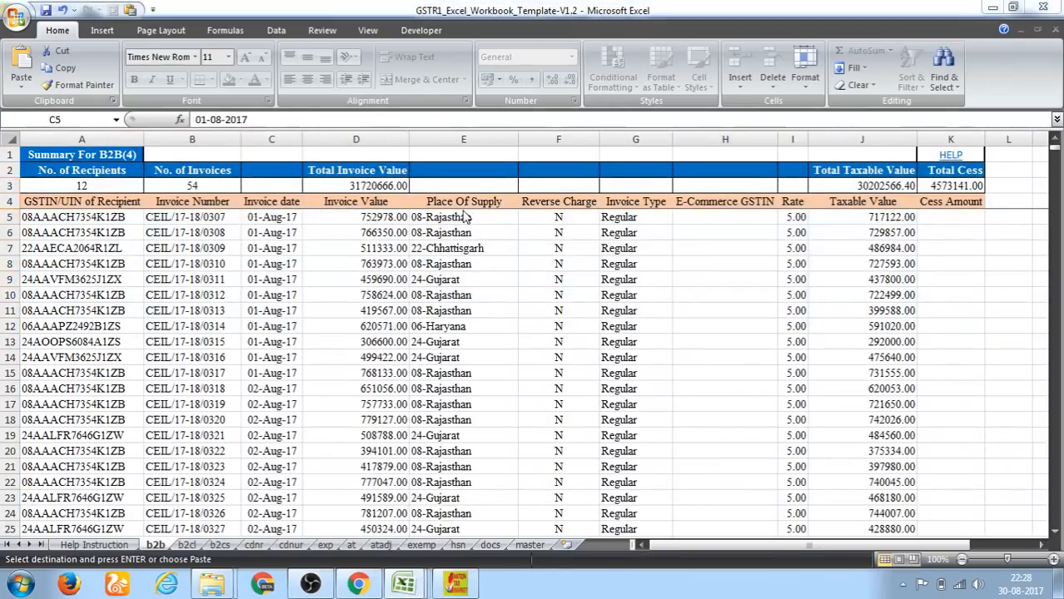
{"action": "key", "text": "alt+Tab"}
{"action": "key", "text": "alt+Tab"}
{"action": "key", "text": "alt+Tab"}
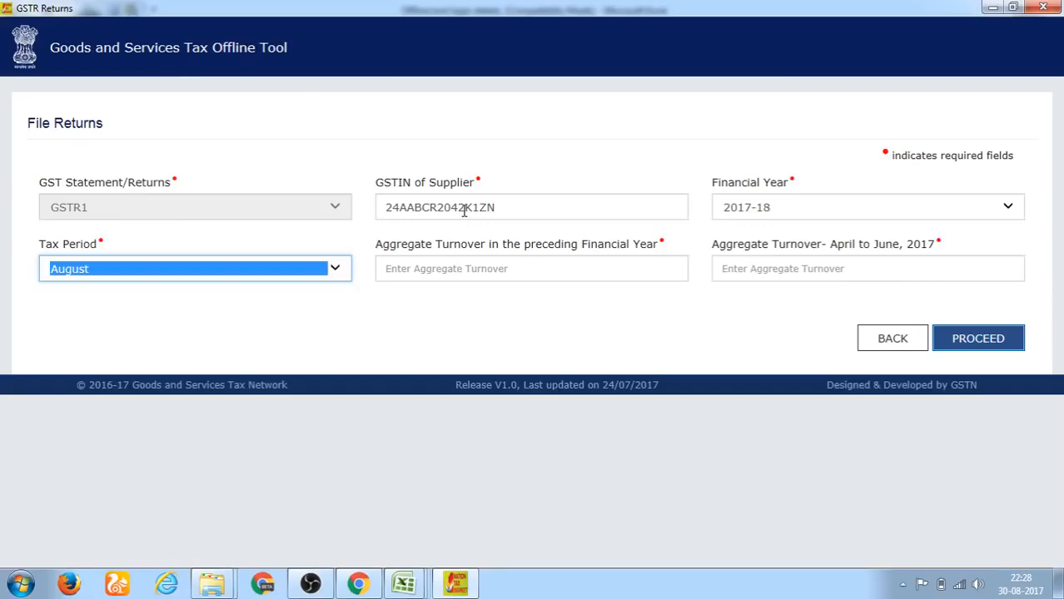
{"action": "key", "text": "Tab"}
{"action": "key", "text": "alt+Tab"}
{"action": "key", "text": "alt+Tab"}
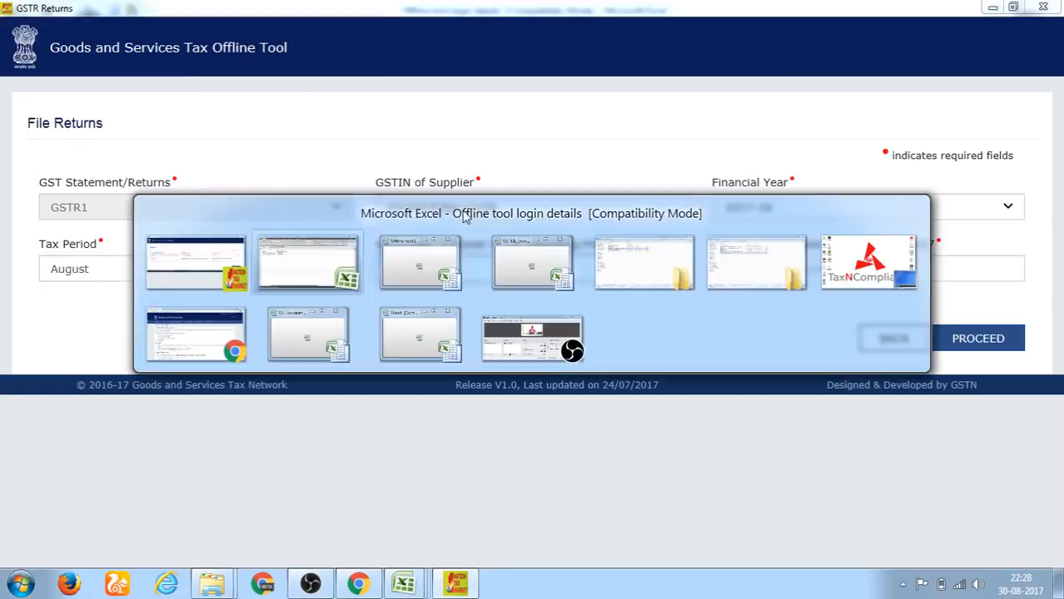
{"action": "key", "text": "alt+Tab"}
{"action": "key", "text": "alt+Tab"}
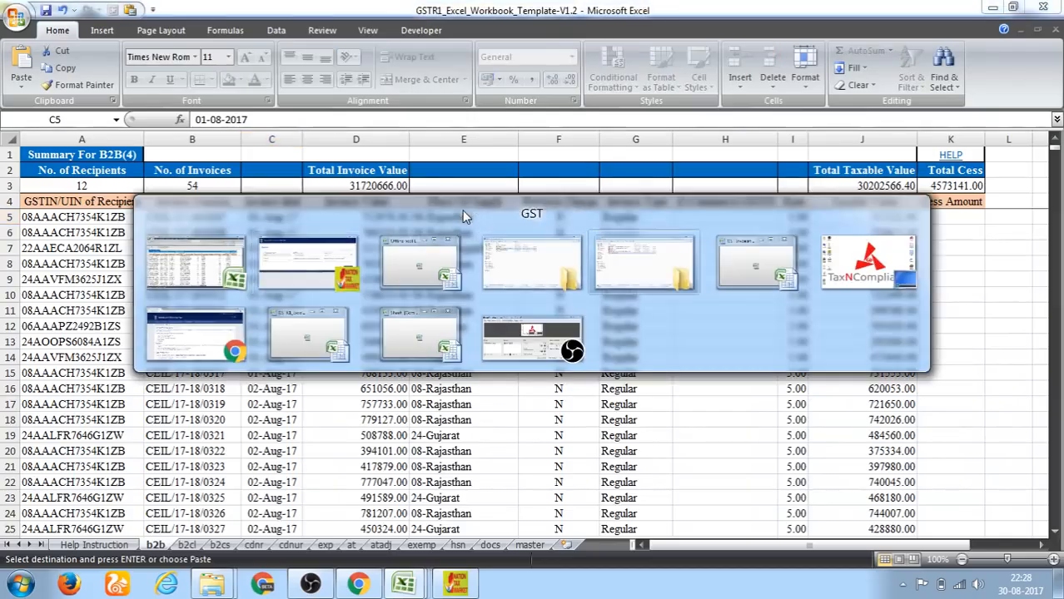
{"action": "key", "text": "alt+Tab"}
{"action": "key", "text": "alt+Tab"}
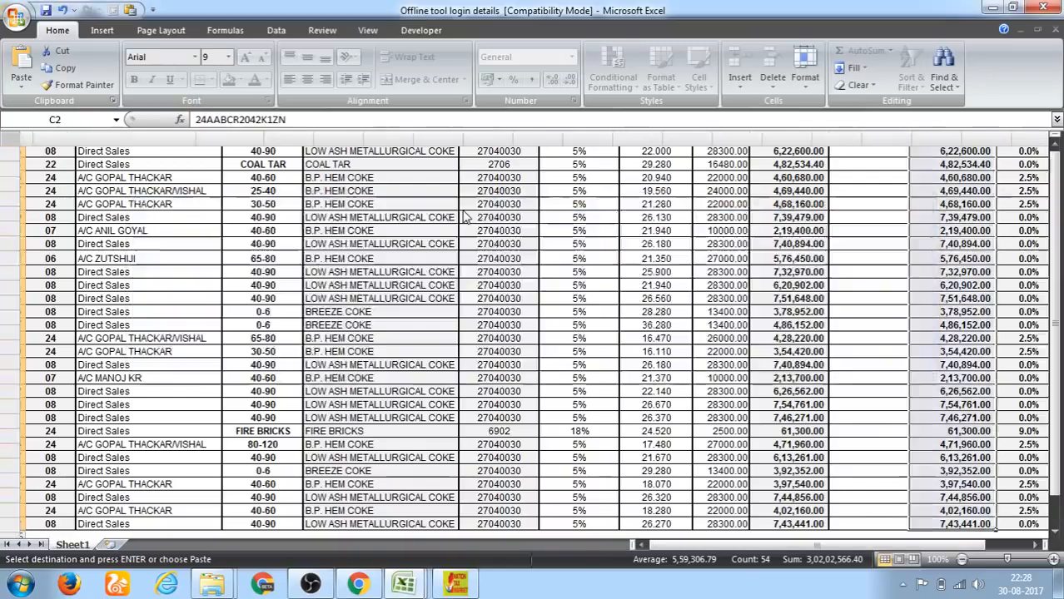
{"action": "key", "text": "Down"}
{"action": "key", "text": "Left"}
{"action": "key", "text": "Right"}
{"action": "key", "text": "alt+Tab"}
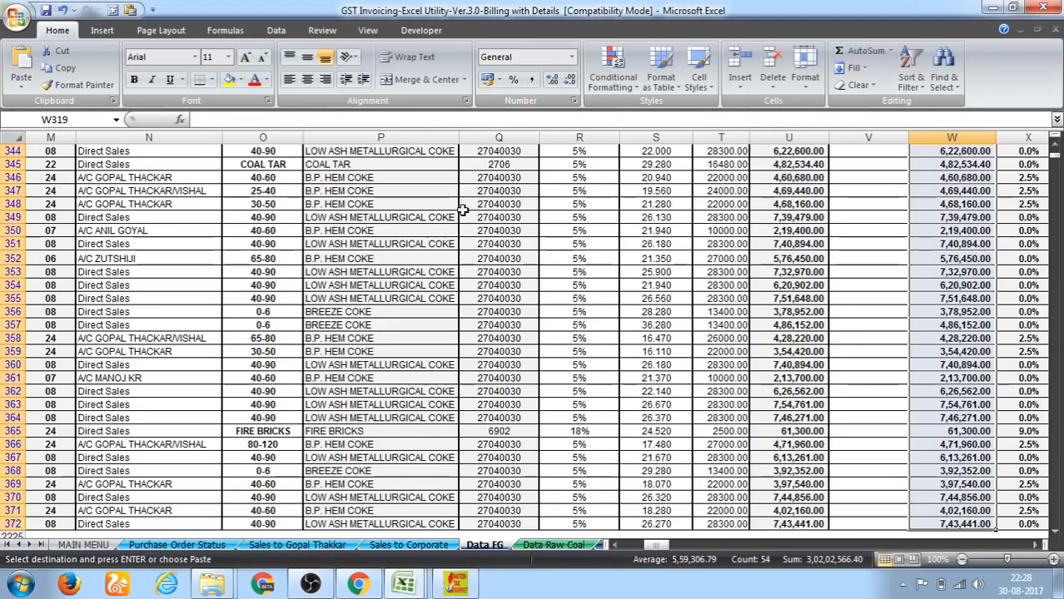
{"action": "key", "text": "alt+Tab"}
{"action": "key", "text": "alt+Tab"}
{"action": "key", "text": "alt+Tab"}
{"action": "key", "text": "ctrl+v"}
{"action": "key", "text": "Tab"}
Copy 503655682 from the login details workbook into Aggregate Turnover- April to June, 2017, and proceed to the return
{"action": "key", "text": "alt+Tab"}
{"action": "key", "text": "alt+Tab"}
{"action": "key", "text": "alt+Tab"}
{"action": "key", "text": "alt+Tab"}
{"action": "key", "text": "alt+Tab"}
{"action": "key", "text": "Down"}
{"action": "key", "text": "ctrl+c"}
{"action": "key", "text": "alt+Tab"}
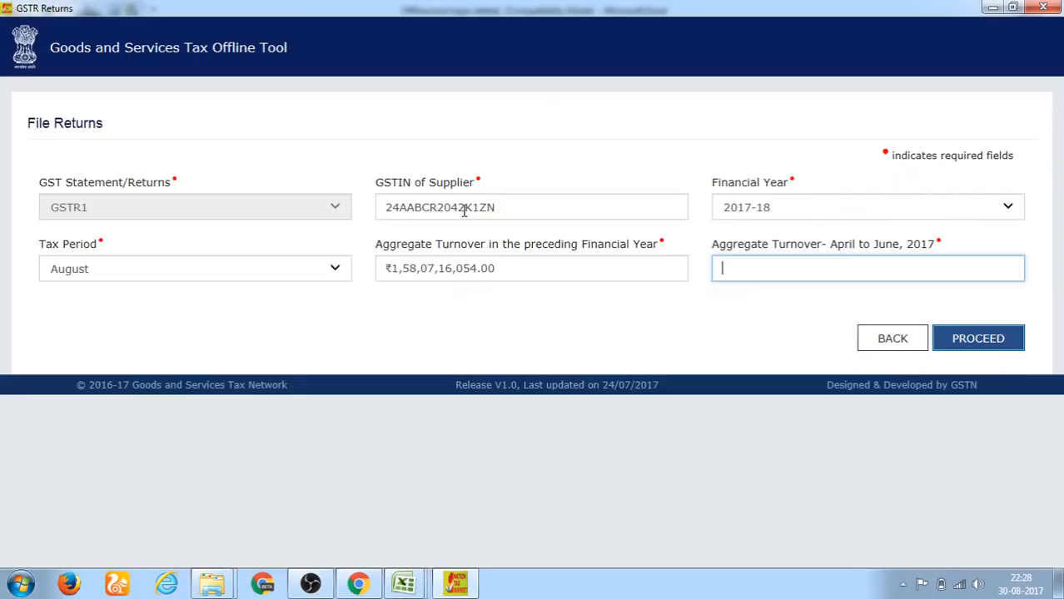
{"action": "key", "text": "ctrl+v"}
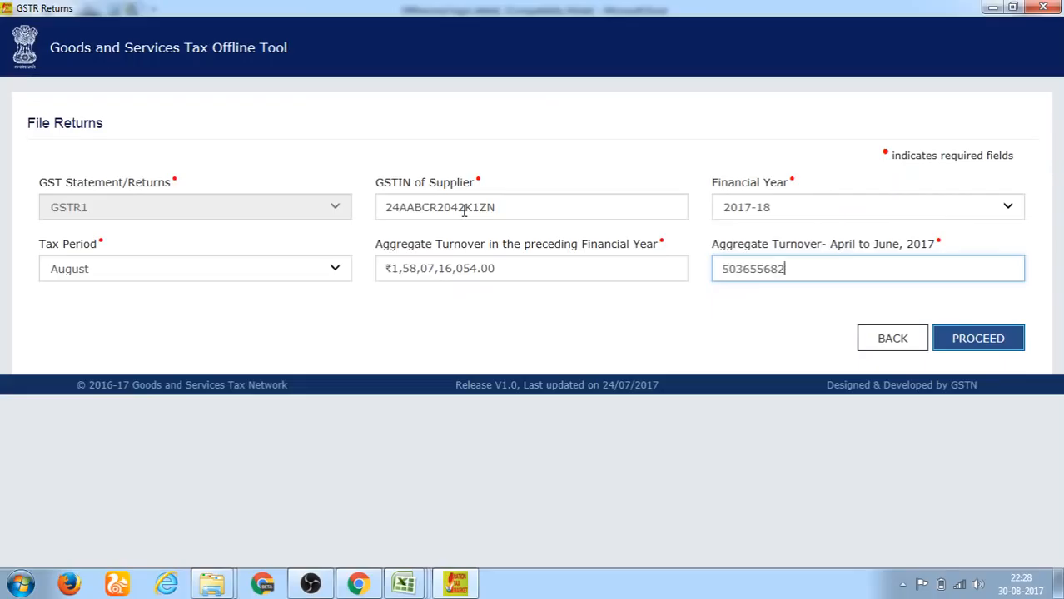
{"action": "left_click", "coordinate": [1012, 345]}
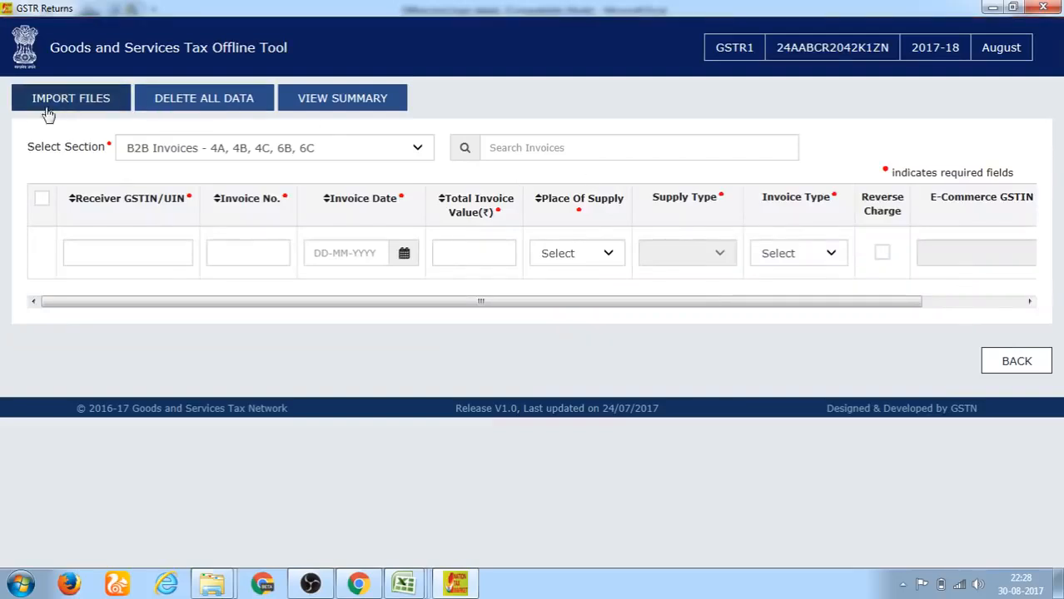
Start a file import for the section B2B Invoices - 4A, 4B, 4C, 6B, 6C and open its Excel copy-and-paste box
{"action": "left_click", "coordinate": [60, 108]}
{"action": "left_click", "coordinate": [81, 340]}
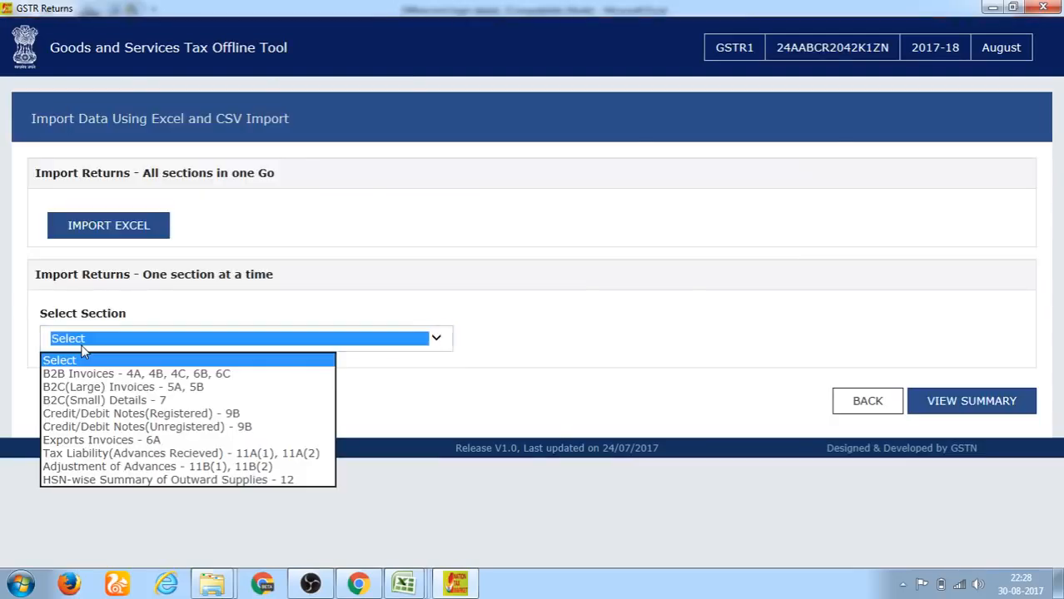
{"action": "left_click", "coordinate": [82, 373]}
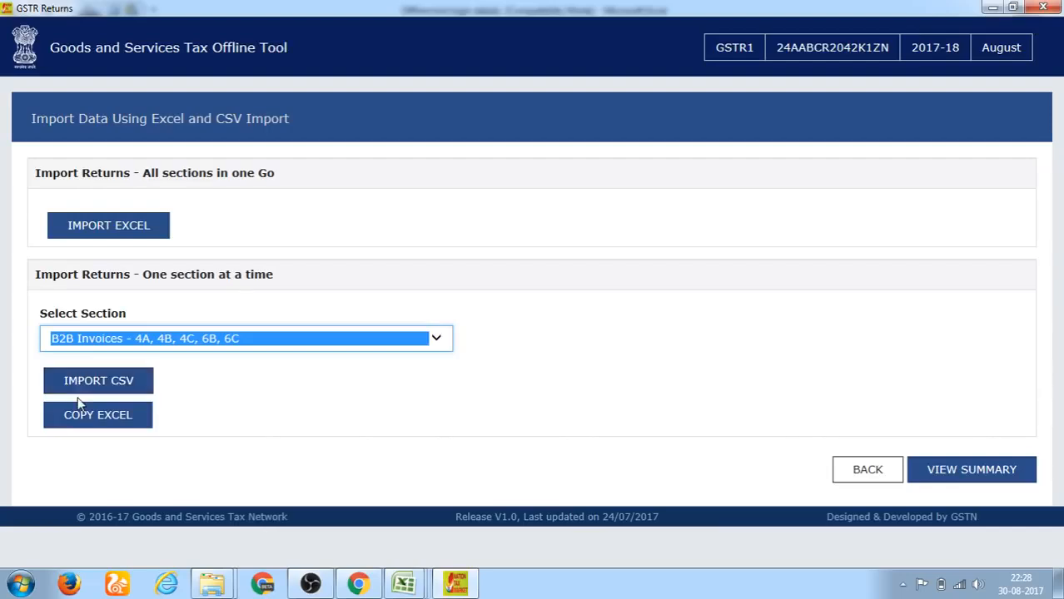
{"action": "left_click", "coordinate": [83, 416]}
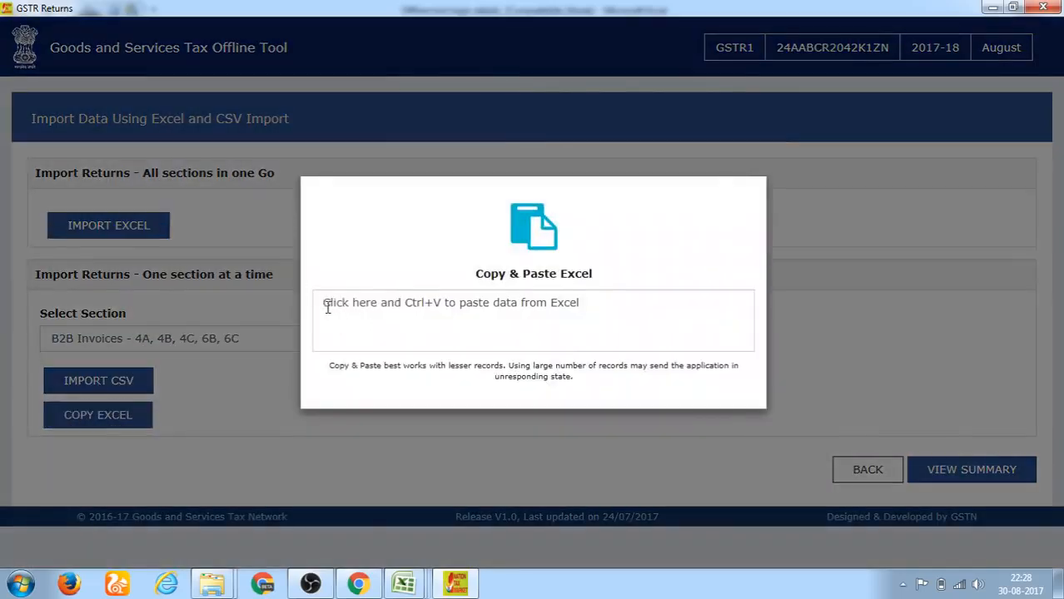
{"action": "left_click", "coordinate": [328, 308]}
Switch to GSTR1_Excel_Workbook_Template-V1.2 in Excel and copy the b2b range A1:K58, including the summary and header rows
{"action": "key", "text": "alt+Tab"}
{"action": "key", "text": "alt+Tab"}
{"action": "key", "text": "Up"}
{"action": "key", "text": "Down"}
{"action": "key", "text": "shift+Right"}
{"action": "key", "text": "Up"}
{"action": "key", "text": "Up"}
{"action": "key", "text": "Up"}
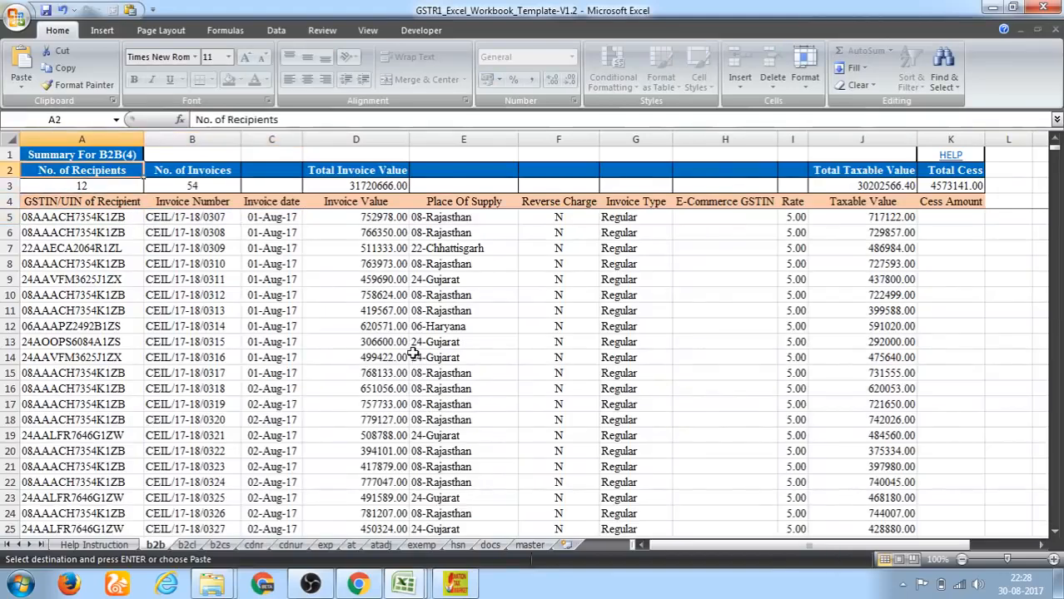
{"action": "key", "text": "Up"}
{"action": "key", "text": "shift+Down"}
{"action": "key", "text": "shift+Right"}
{"action": "key", "text": "shift+Right"}
{"action": "key", "text": "shift+Right"}
{"action": "key", "text": "shift+Right"}
{"action": "key", "text": "shift+Right"}
{"action": "key", "text": "shift+Right"}
{"action": "key", "text": "shift+Right"}
{"action": "key", "text": "shift+Right"}
{"action": "key", "text": "shift+Right"}
{"action": "key", "text": "shift+Right"}
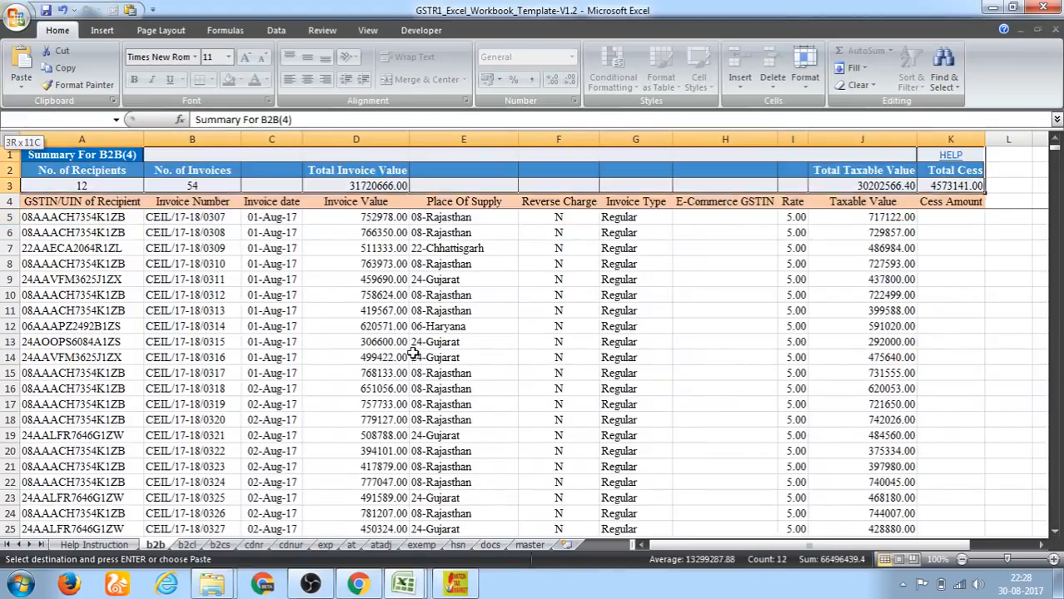
{"action": "key", "text": "shift+Down"}
{"action": "key", "text": "shift+Down"}
{"action": "key", "text": "shift+Down"}
{"action": "key", "text": "shift+Down"}
{"action": "key", "text": "shift+Down"}
{"action": "key", "text": "shift+Down"}
{"action": "key", "text": "shift+Down"}
{"action": "key", "text": "shift+Down"}
{"action": "key", "text": "shift+Down"}
{"action": "key", "text": "shift+Down"}
{"action": "key", "text": "shift+Down"}
{"action": "key", "text": "shift+Down"}
{"action": "key", "text": "shift+Down"}
{"action": "key", "text": "shift+Down"}
{"action": "key", "text": "shift+Down"}
{"action": "key", "text": "shift+Down"}
{"action": "key", "text": "shift+Down"}
{"action": "key", "text": "shift+Down"}
{"action": "key", "text": "shift+Down"}
{"action": "key", "text": "shift+Down"}
{"action": "key", "text": "shift+Down"}
{"action": "key", "text": "shift+Down"}
{"action": "key", "text": "shift+Down"}
{"action": "key", "text": "shift+Down"}
{"action": "key", "text": "shift+Down"}
{"action": "key", "text": "shift+Down"}
{"action": "key", "text": "shift+Down"}
{"action": "key", "text": "shift+Down"}
{"action": "key", "text": "shift+Down"}
{"action": "key", "text": "shift+Down"}
{"action": "key", "text": "shift+Down"}
{"action": "key", "text": "shift+Down"}
{"action": "key", "text": "shift+Down"}
{"action": "key", "text": "shift+Down"}
{"action": "key", "text": "shift+Down"}
{"action": "key", "text": "shift+Down"}
{"action": "key", "text": "shift+Down"}
{"action": "key", "text": "shift+Down"}
{"action": "key", "text": "shift+Down"}
{"action": "key", "text": "shift+Down"}
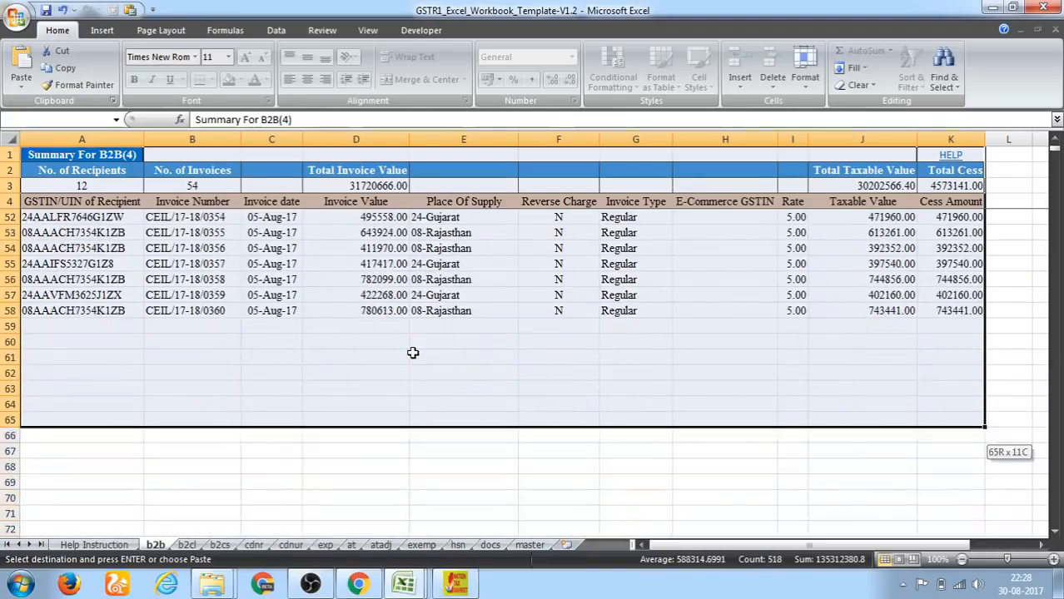
{"action": "key", "text": "shift+Up"}
{"action": "key", "text": "shift+Up"}
{"action": "key", "text": "shift+Up"}
{"action": "key", "text": "shift+Up"}
{"action": "key", "text": "shift+Up"}
{"action": "key", "text": "shift+Up"}
{"action": "key", "text": "shift+Up"}
{"action": "key", "text": "ctrl+c"}
Paste the copied b2b data into the GST Offline Tool's Copy & Paste Excel box and confirm saving it
{"action": "key", "text": "alt+Tab"}
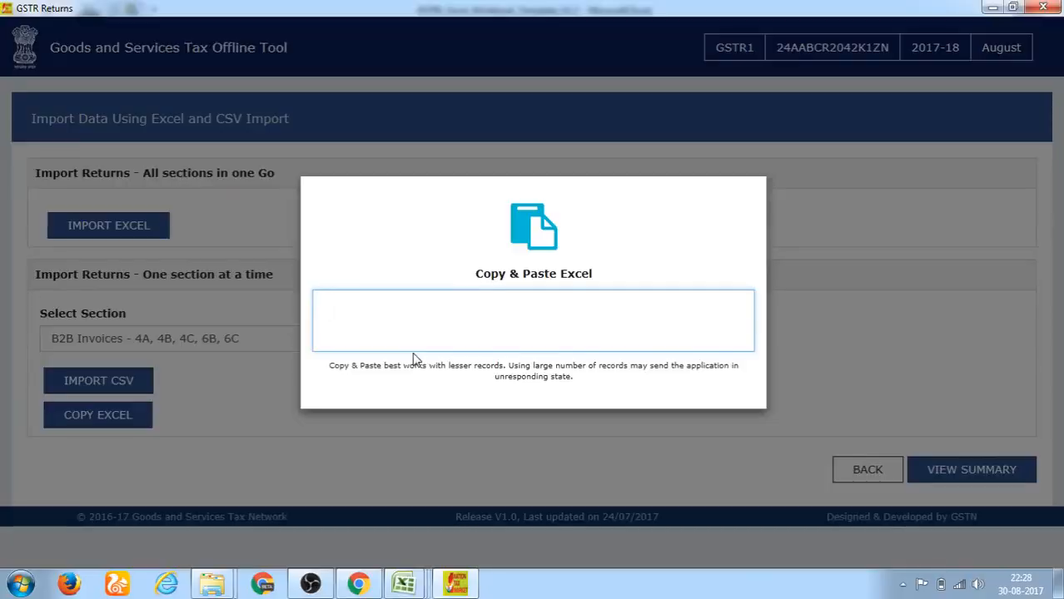
{"action": "key", "text": "ctrl+v"}
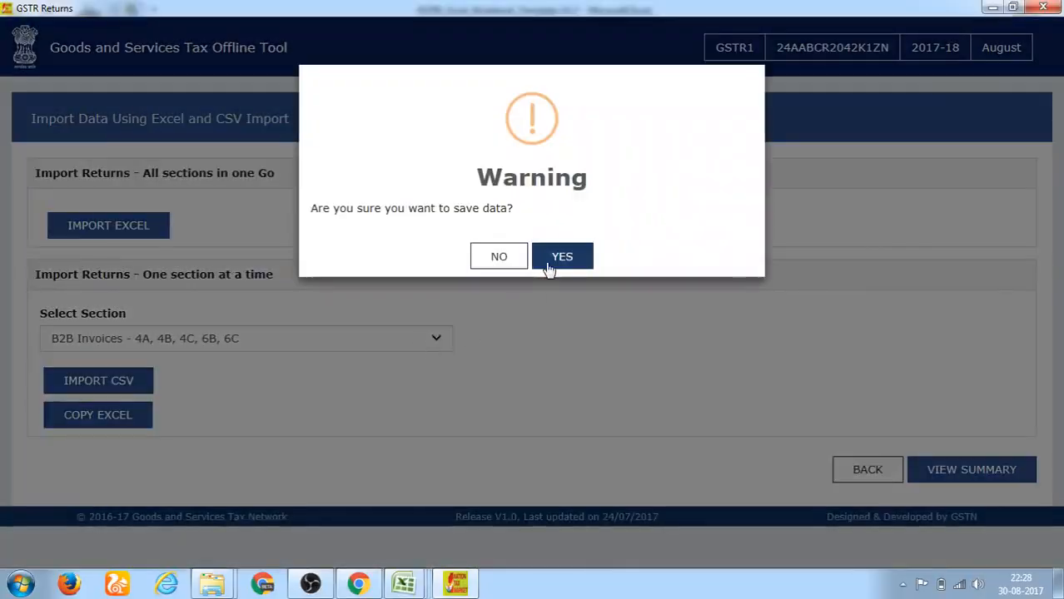
{"action": "left_click", "coordinate": [550, 263]}
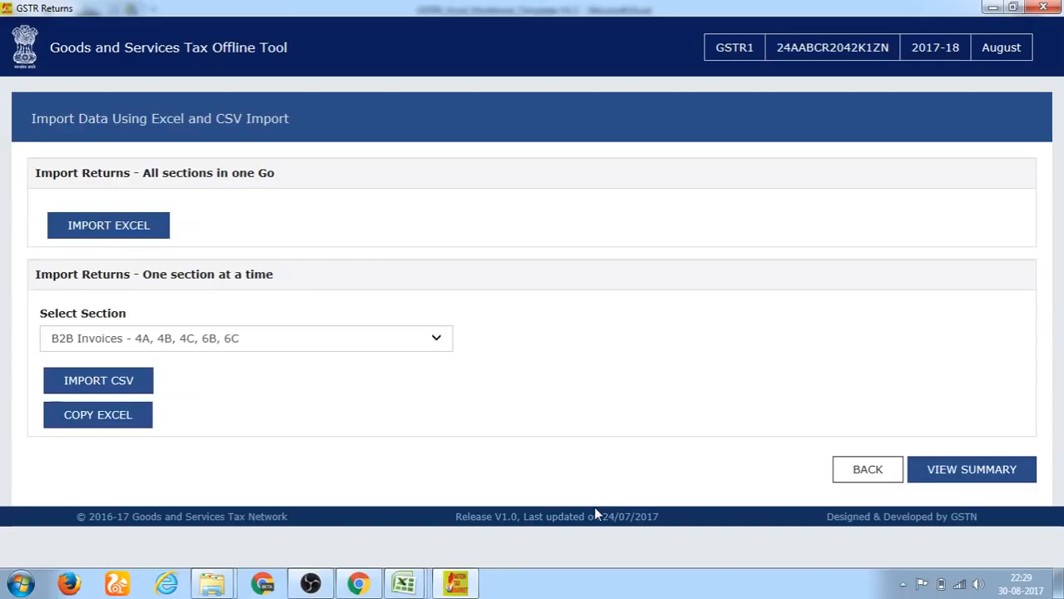
View the return summary and compare its B2B invoice count and cess total with the b2b sheet in Excel
{"action": "left_click", "coordinate": [934, 474]}
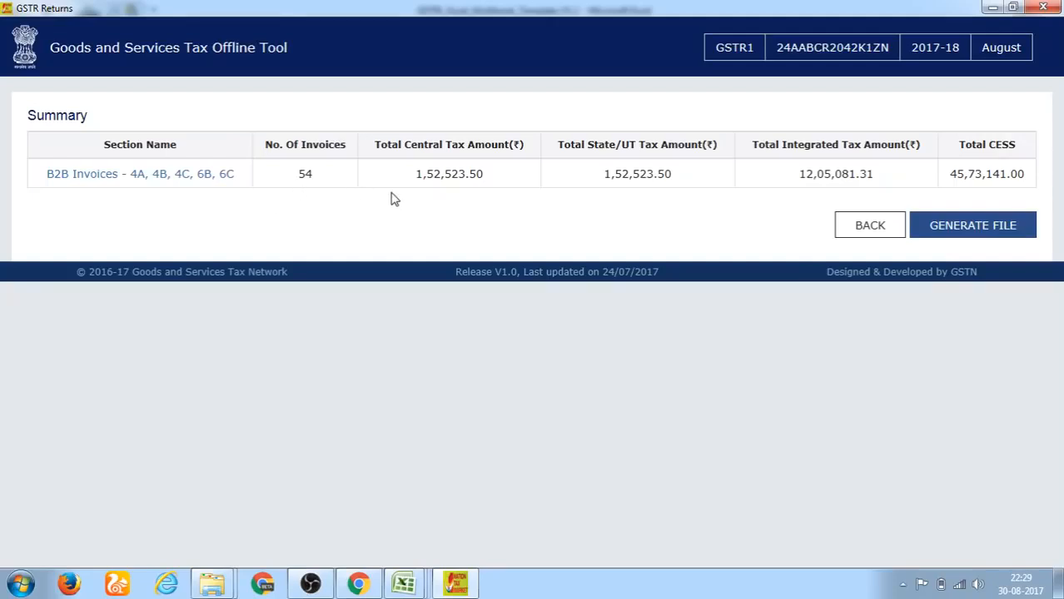
{"action": "key", "text": "alt+Tab"}
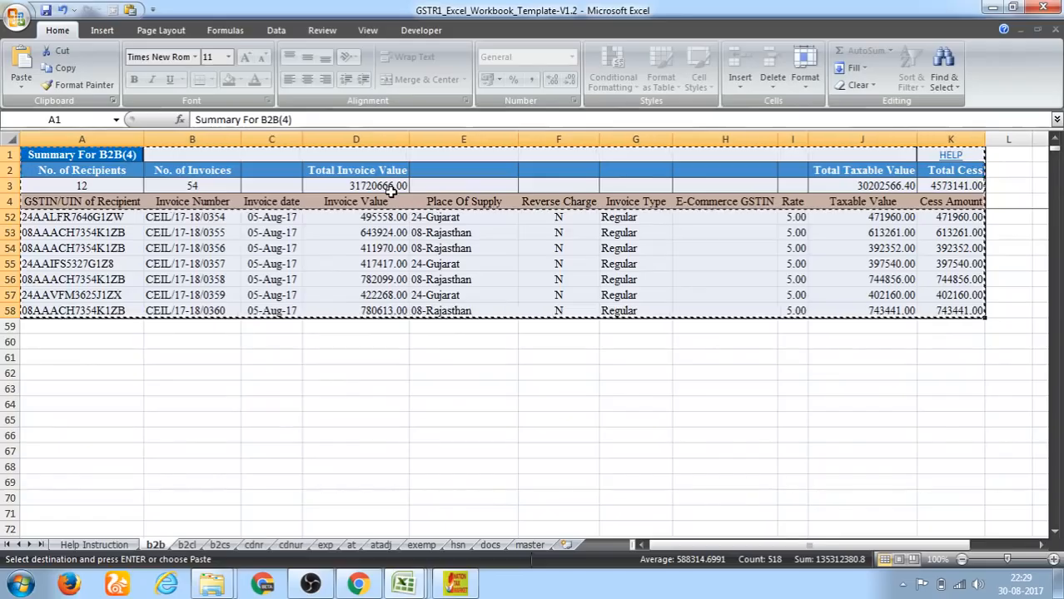
{"action": "key", "text": "Down"}
{"action": "key", "text": "Down"}
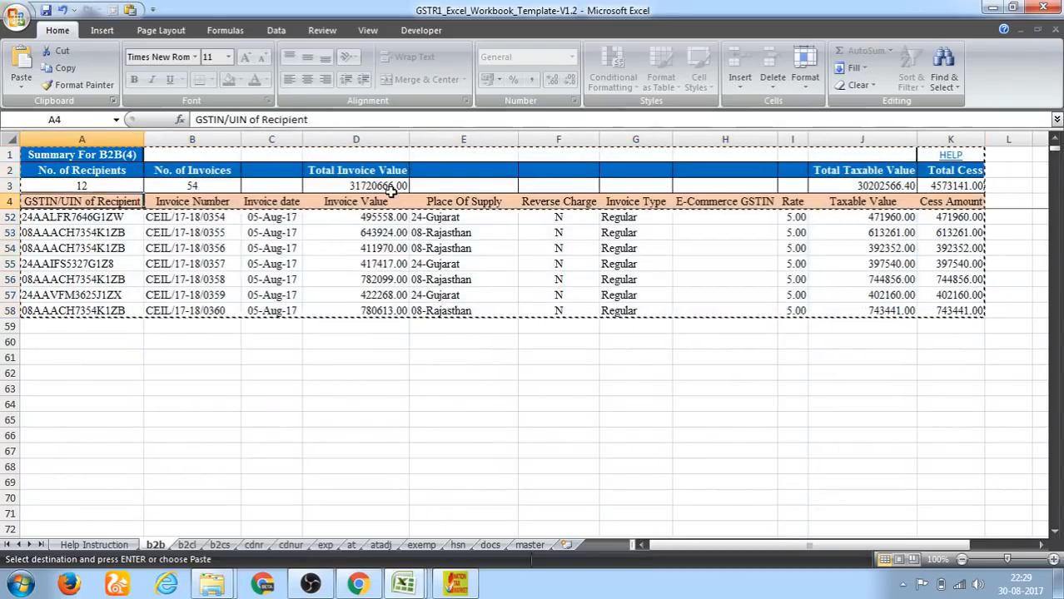
{"action": "key", "text": "alt+Tab"}
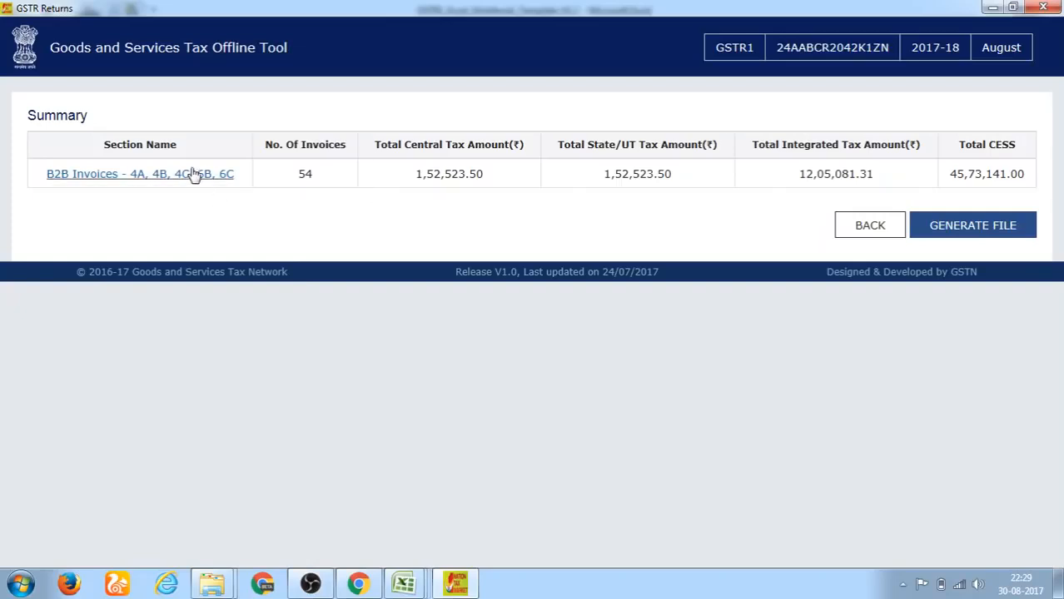
Generate the return file from the summary and save it to the Desktop as a JSON file under its suggested name
{"action": "left_click", "coordinate": [977, 231]}
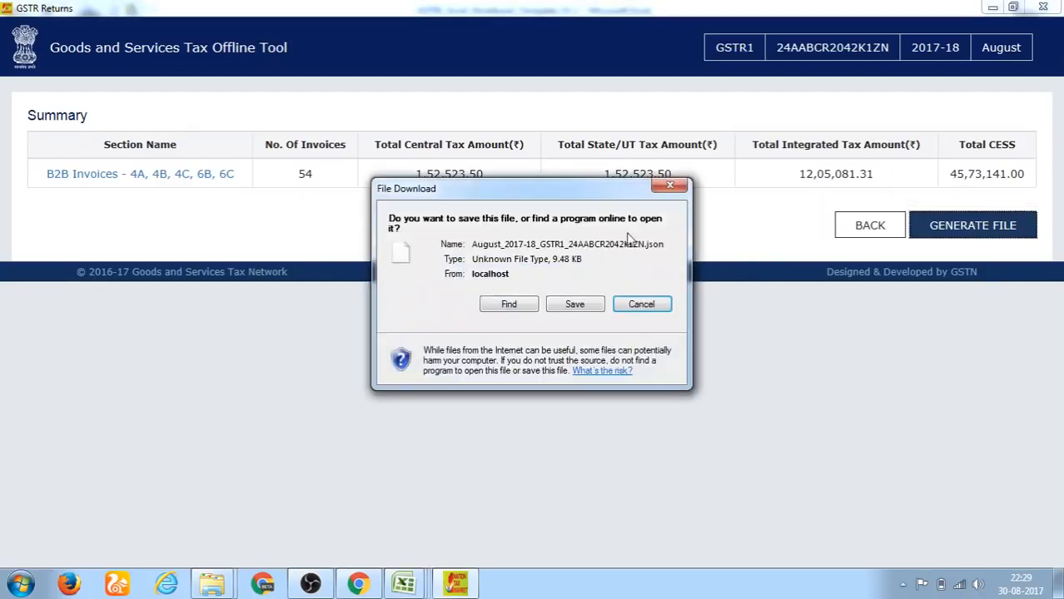
{"action": "left_click_drag", "start_coordinate": [596, 197], "coordinate": [594, 193]}
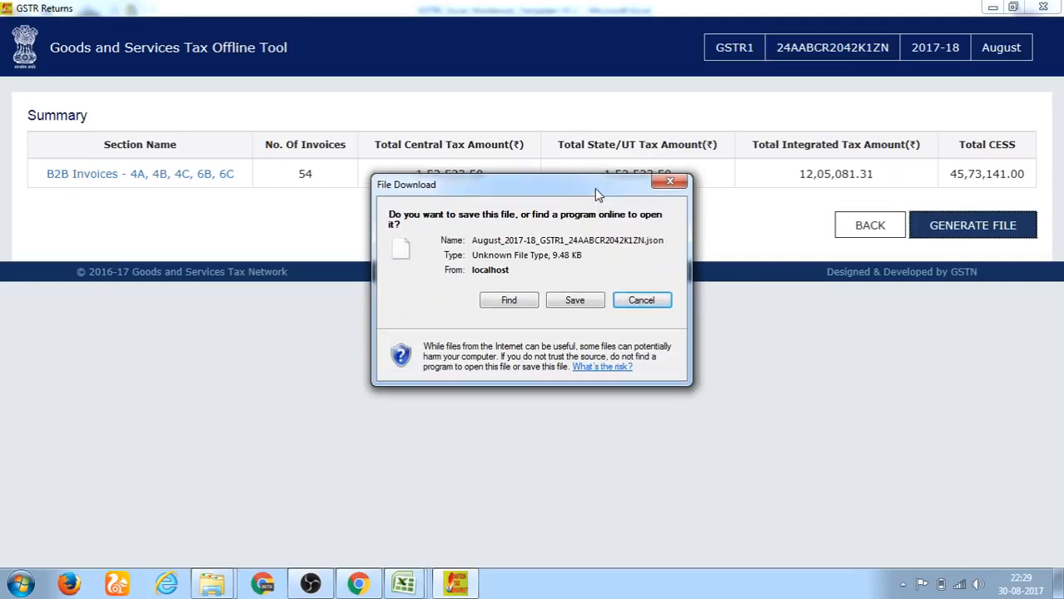
{"action": "left_click", "coordinate": [575, 300]}
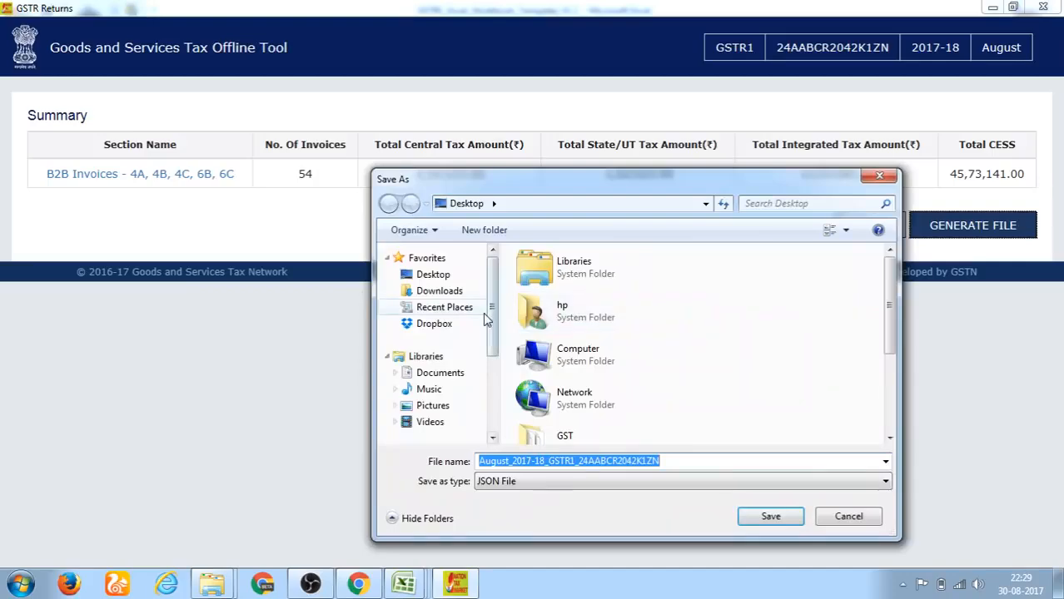
{"action": "left_click", "coordinate": [672, 461]}
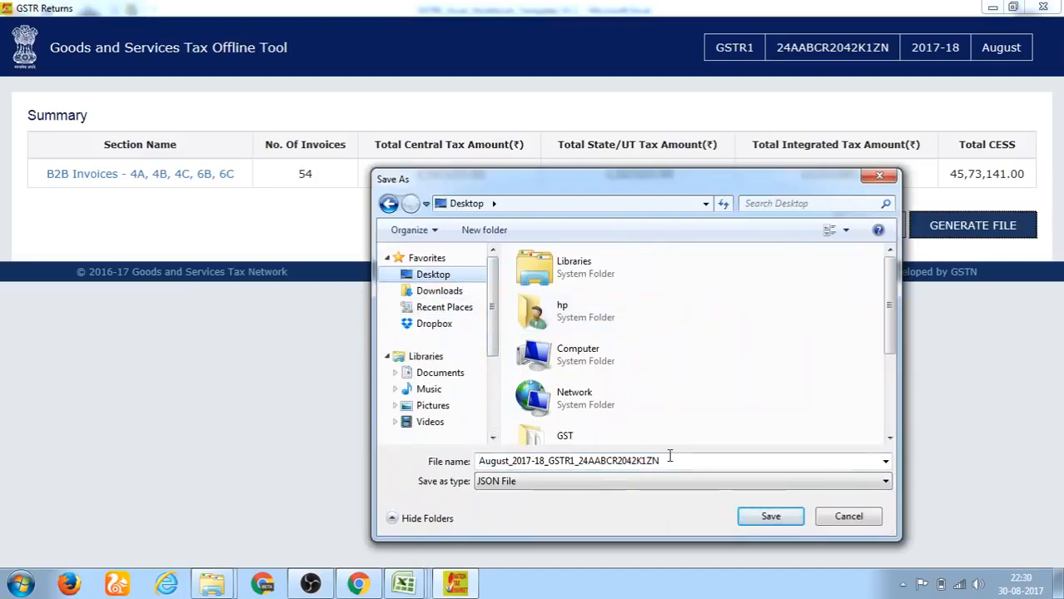
{"action": "left_click", "coordinate": [772, 516]}
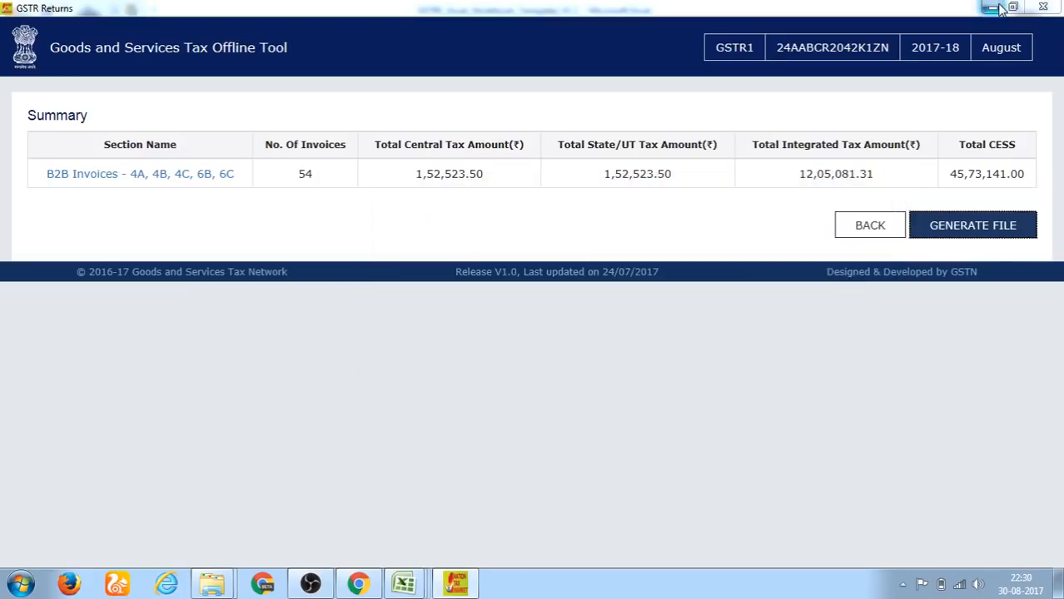
Locate the saved JSON file on the desktop and switch to the GST portal's Returns page in Chrome
{"action": "left_click", "coordinate": [996, 7]}
{"action": "left_click", "coordinate": [996, 6]}
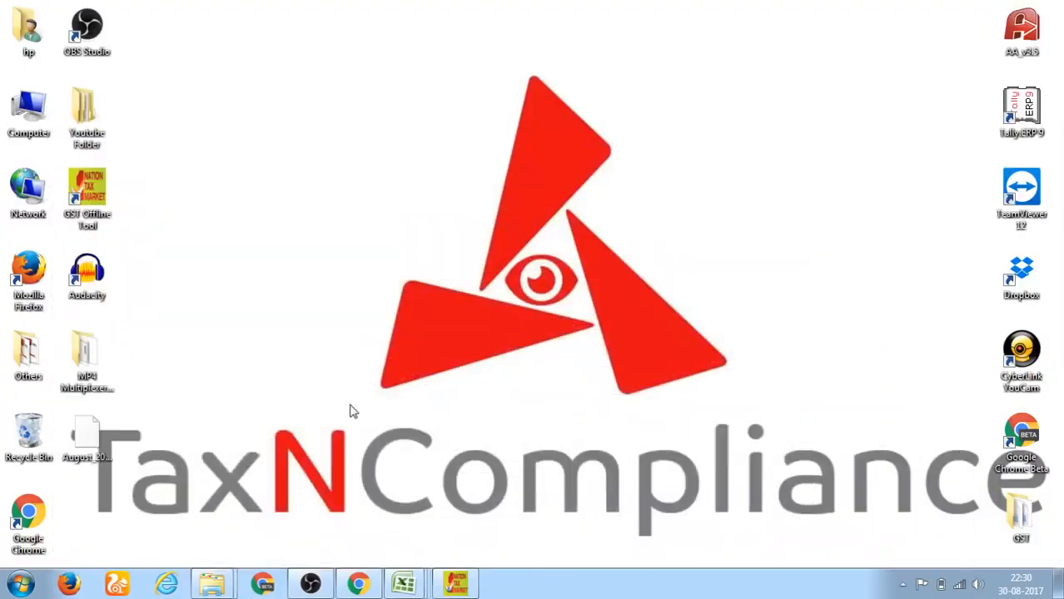
{"action": "left_click", "coordinate": [91, 441]}
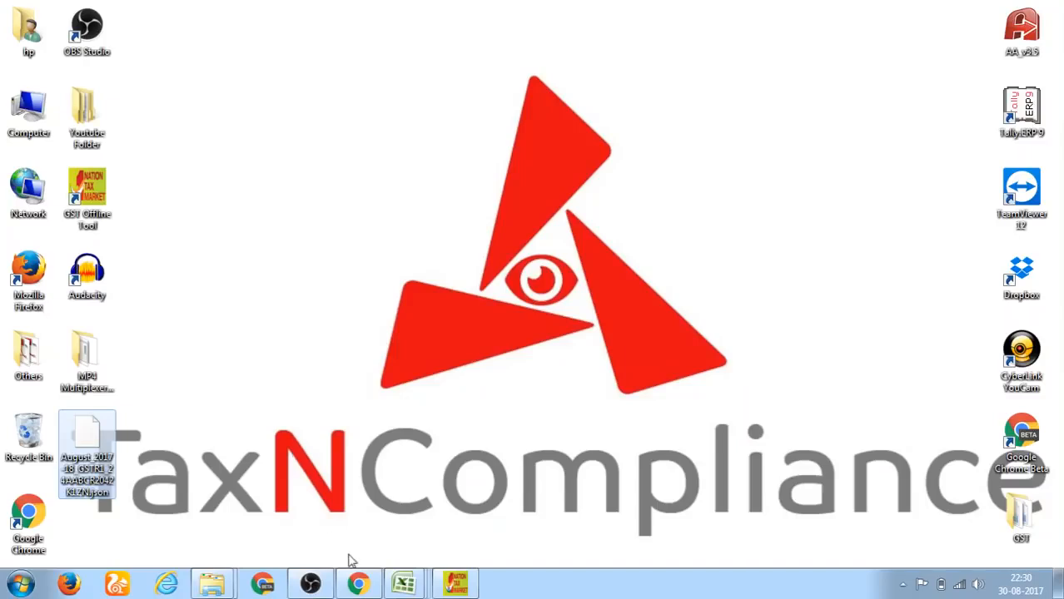
{"action": "mouse_move", "coordinate": [358, 586]}
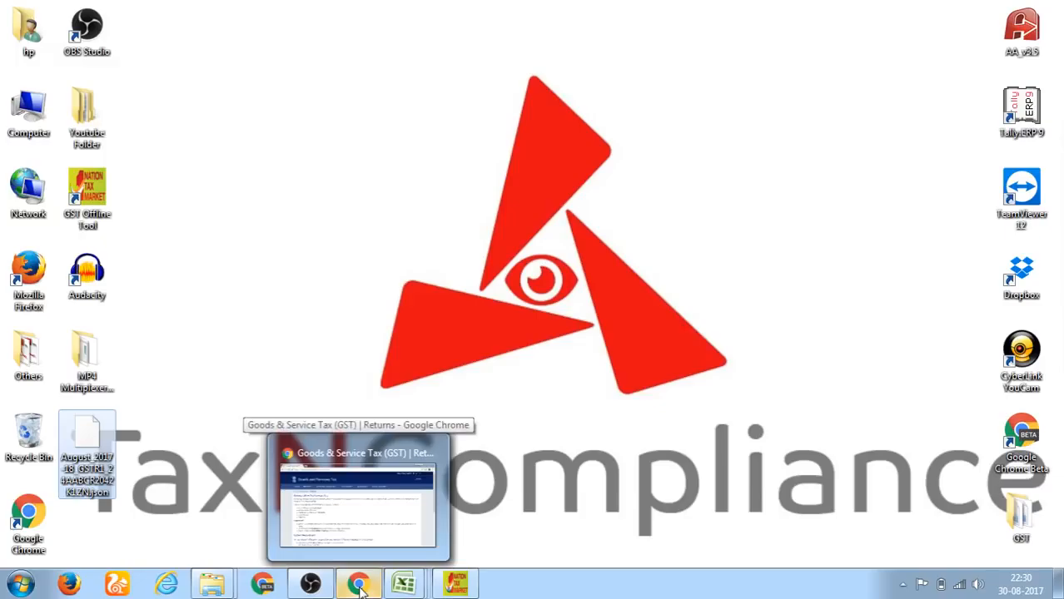
{"action": "left_click", "coordinate": [358, 585]}
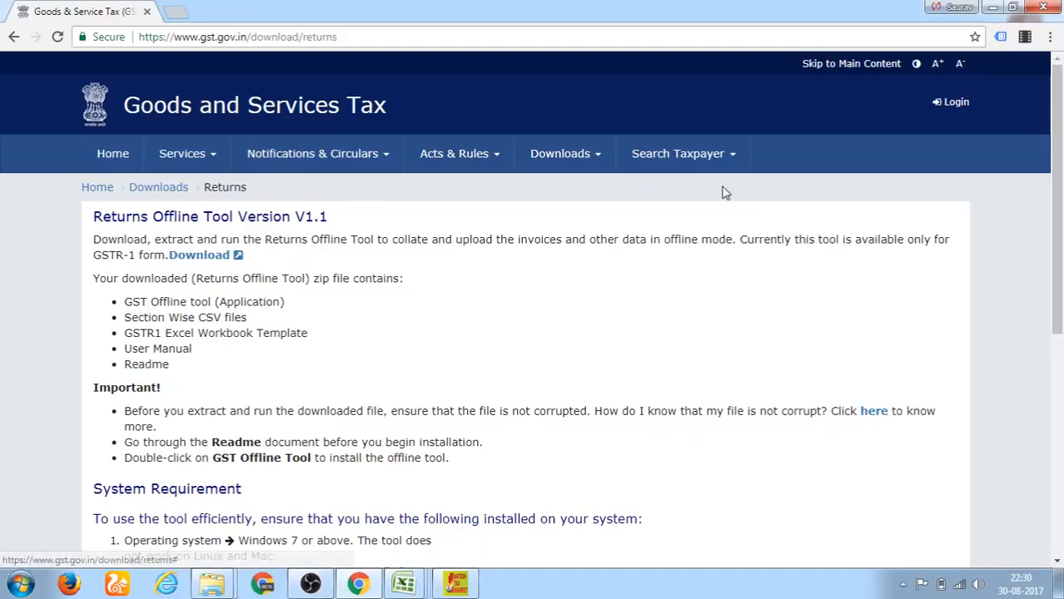
Open the GST portal's login page
{"action": "left_click", "coordinate": [961, 108]}
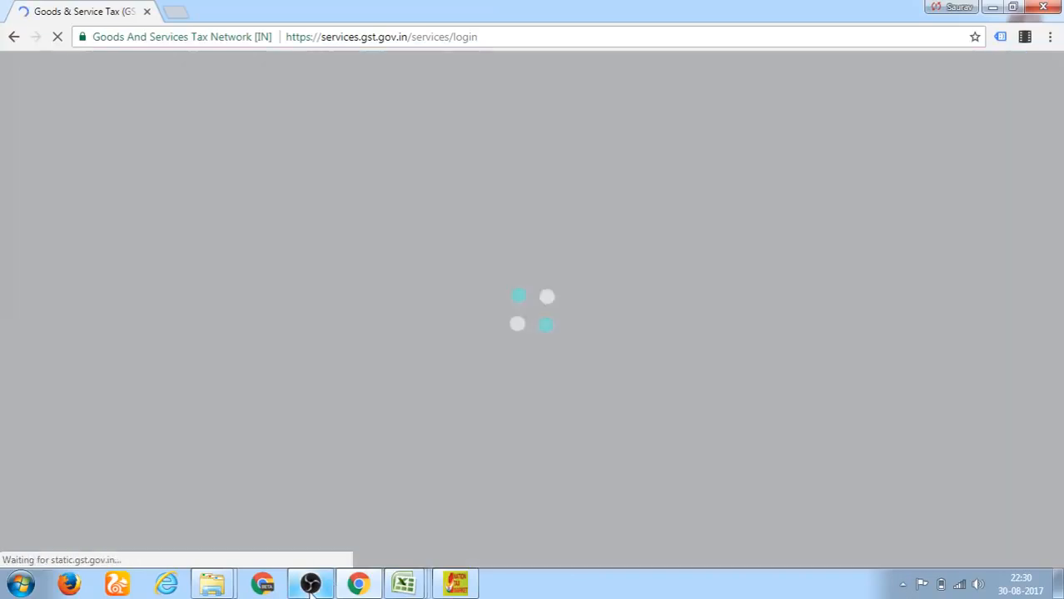
{"action": "mouse_move", "coordinate": [311, 585]}
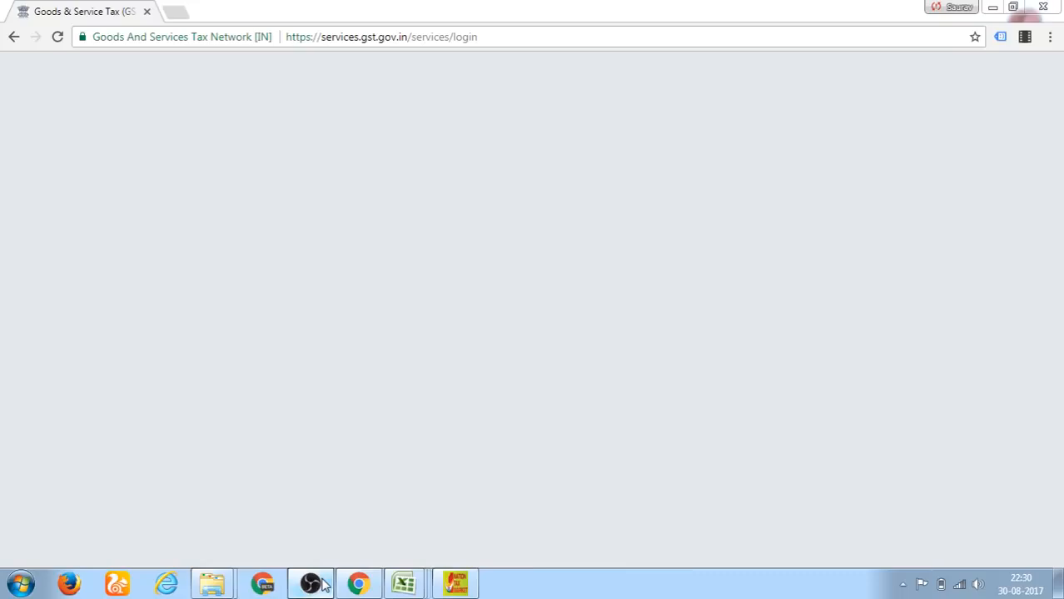
{"action": "left_click", "coordinate": [323, 585]}
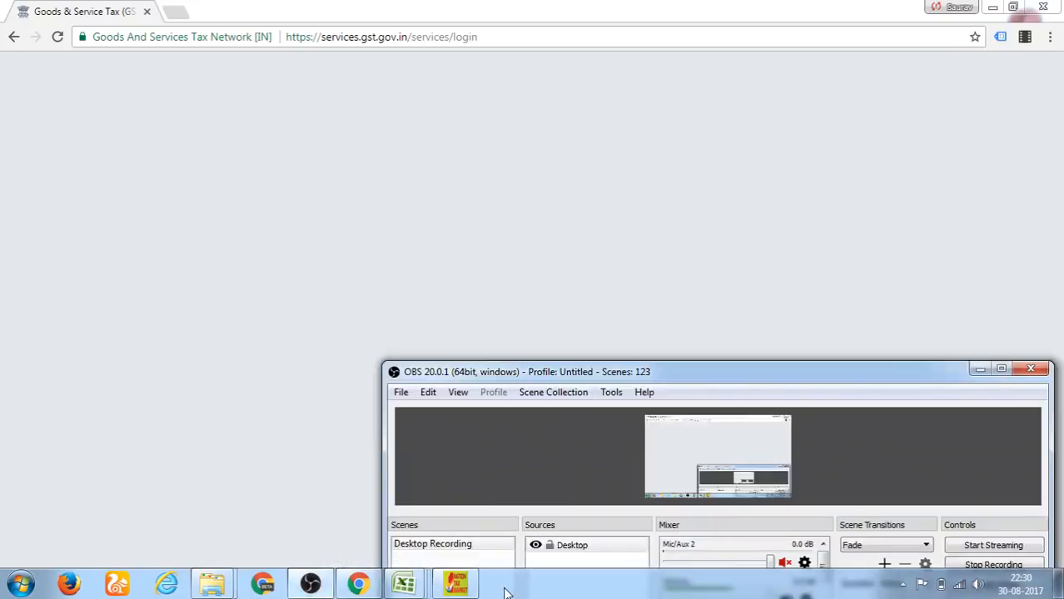
{"action": "left_click_drag", "start_coordinate": [953, 381], "coordinate": [966, 459]}
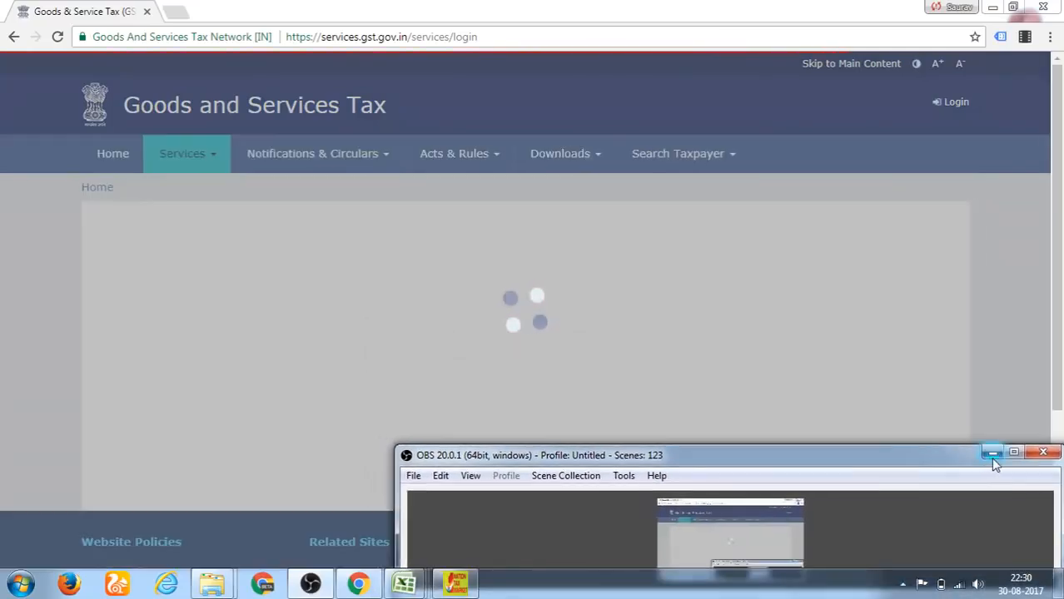
{"action": "left_click", "coordinate": [993, 454]}
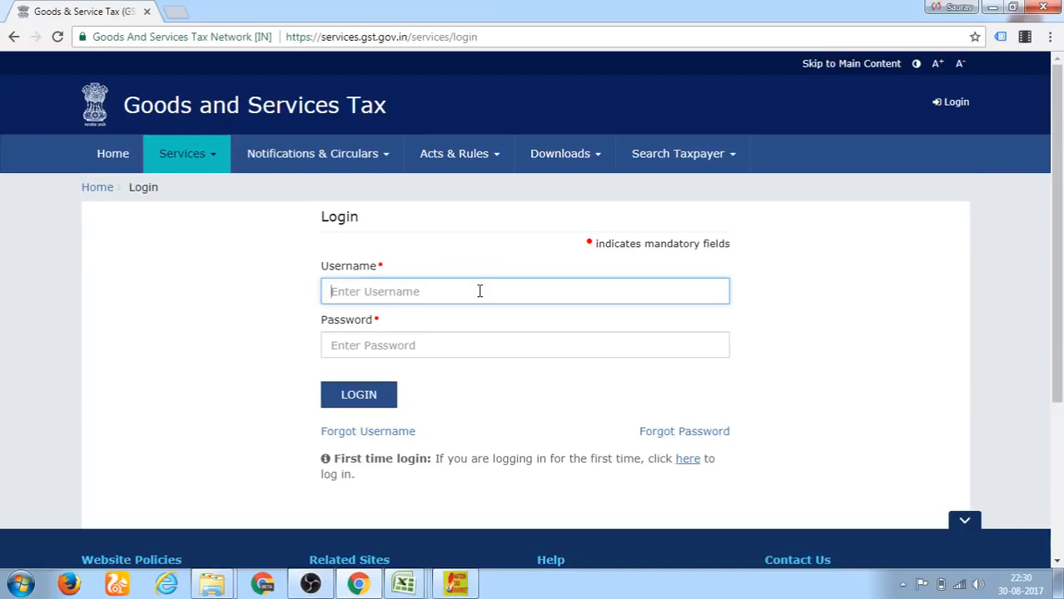
Log in to the GST portal with the account username, the password and the captcha characters
{"action": "type", "text": "t"}
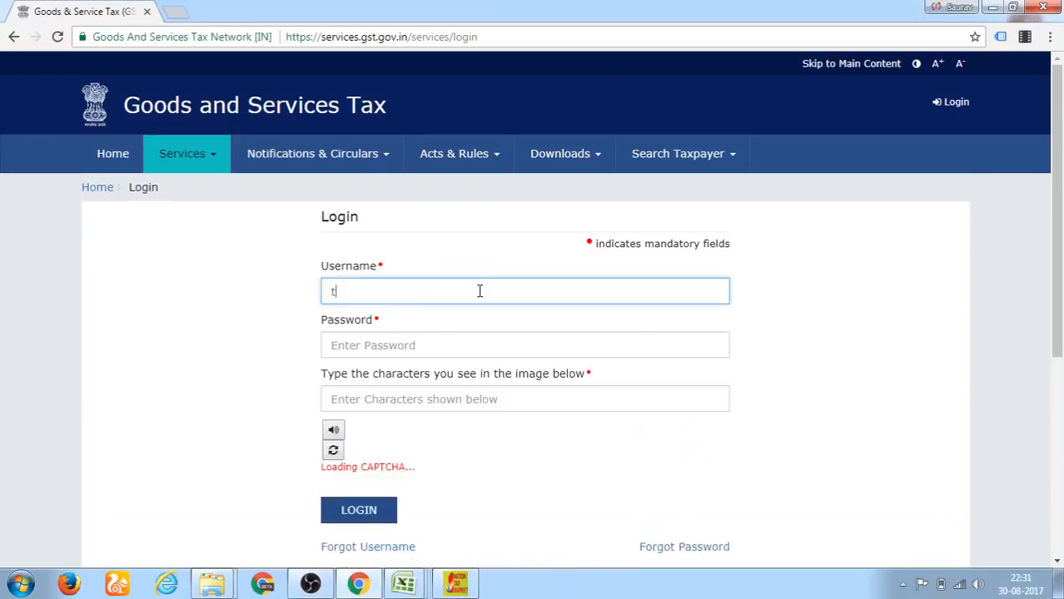
{"action": "type", "text": "rilochan_3"}
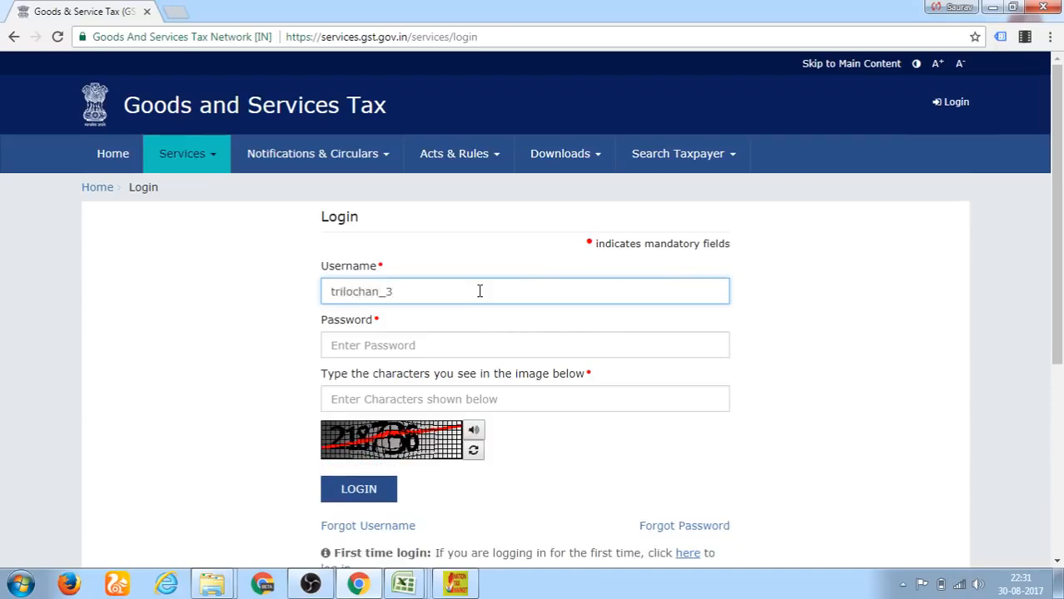
{"action": "key", "text": "Tab"}
{"action": "type", "text": "••"}
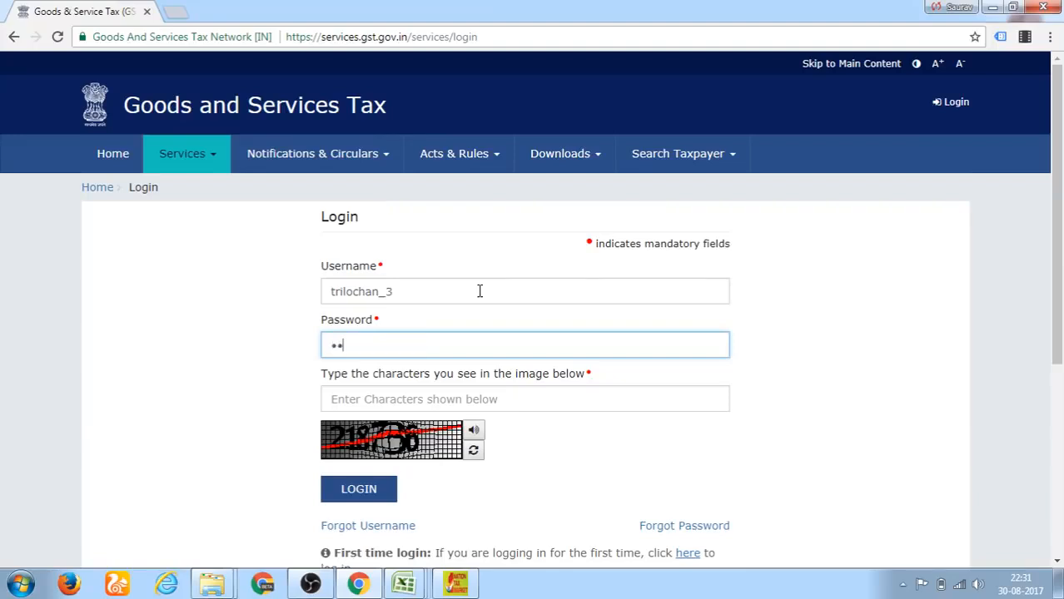
{"action": "type", "text": "••••••"}
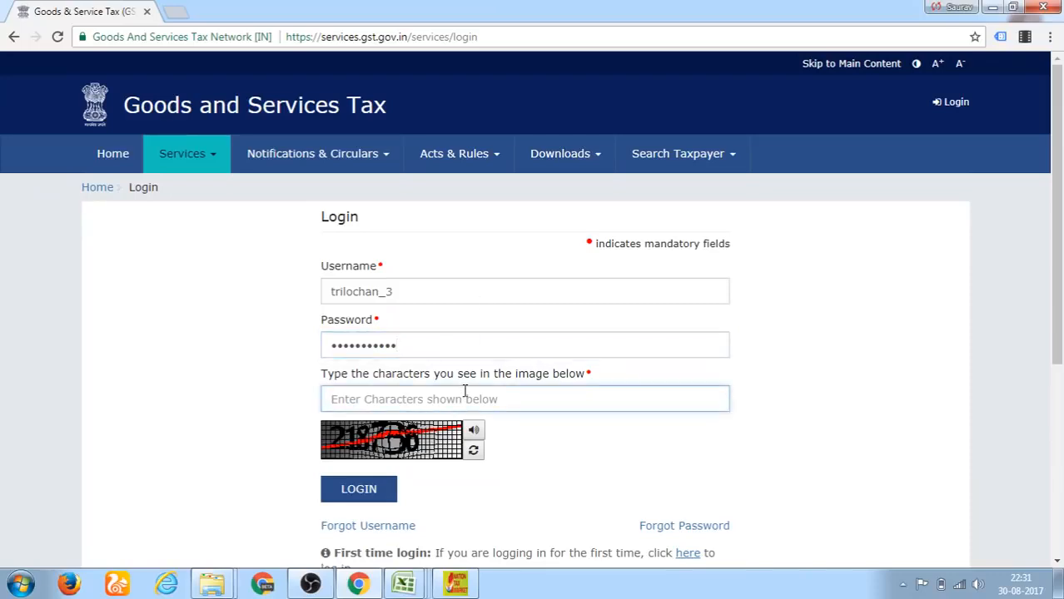
{"action": "type", "text": "218736"}
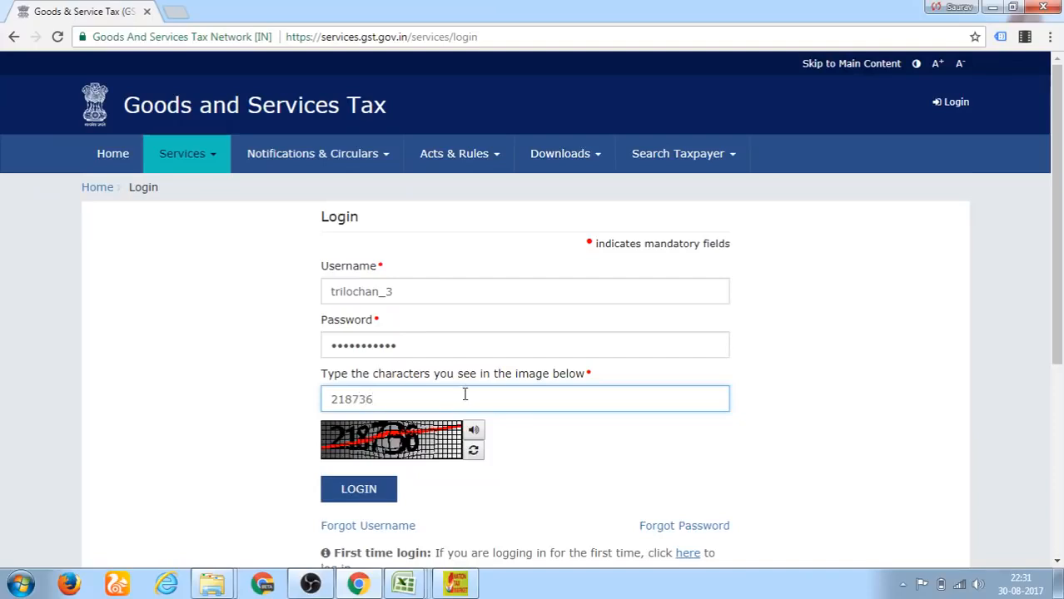
{"action": "left_click", "coordinate": [363, 496]}
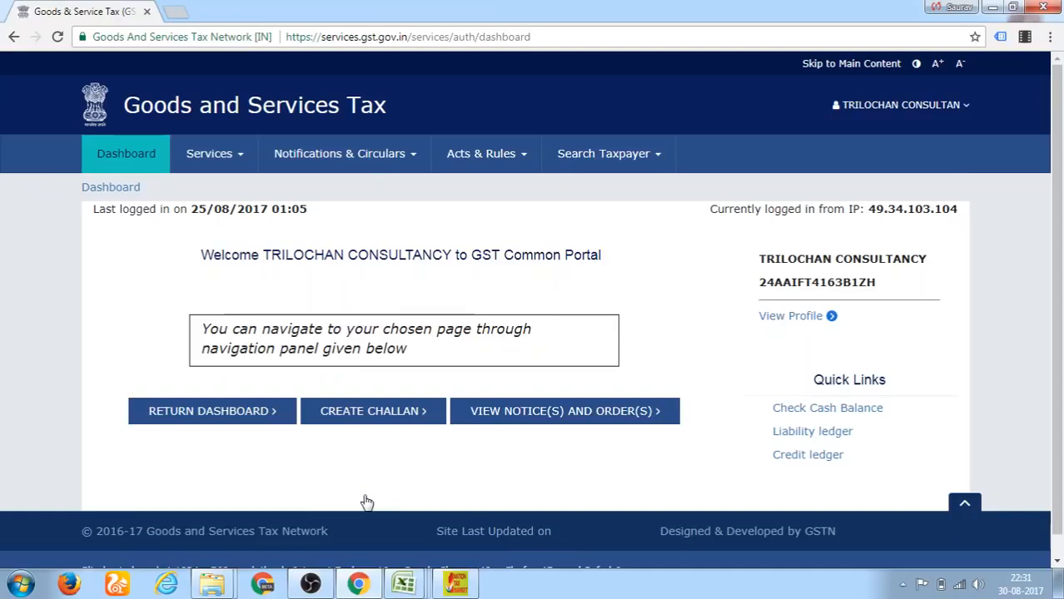
Open the return dashboard and search the returns for financial year 2017-18, filing period August
{"action": "left_click", "coordinate": [269, 423]}
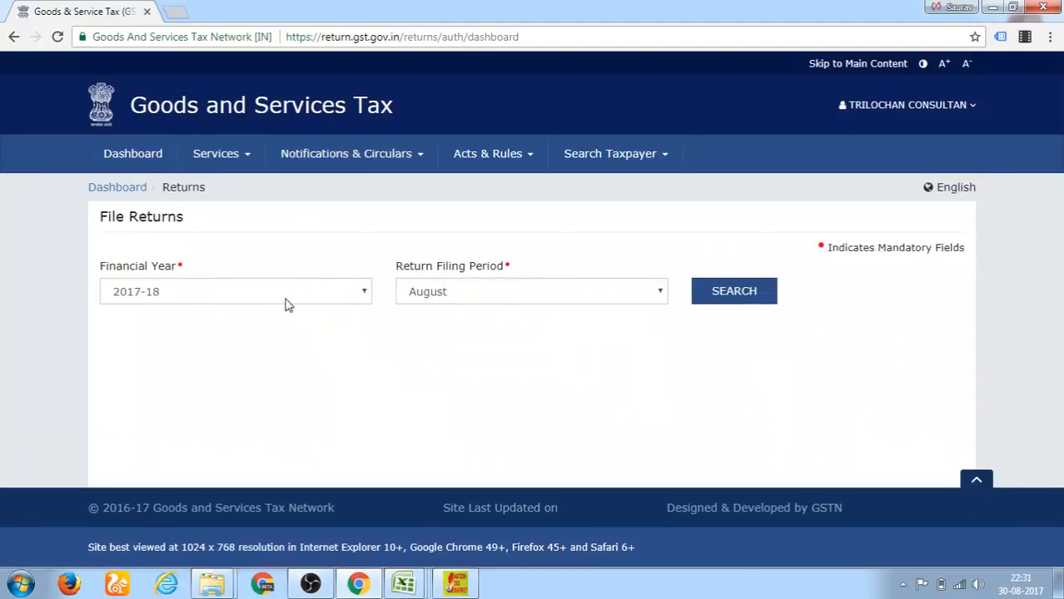
{"action": "left_click", "coordinate": [465, 301]}
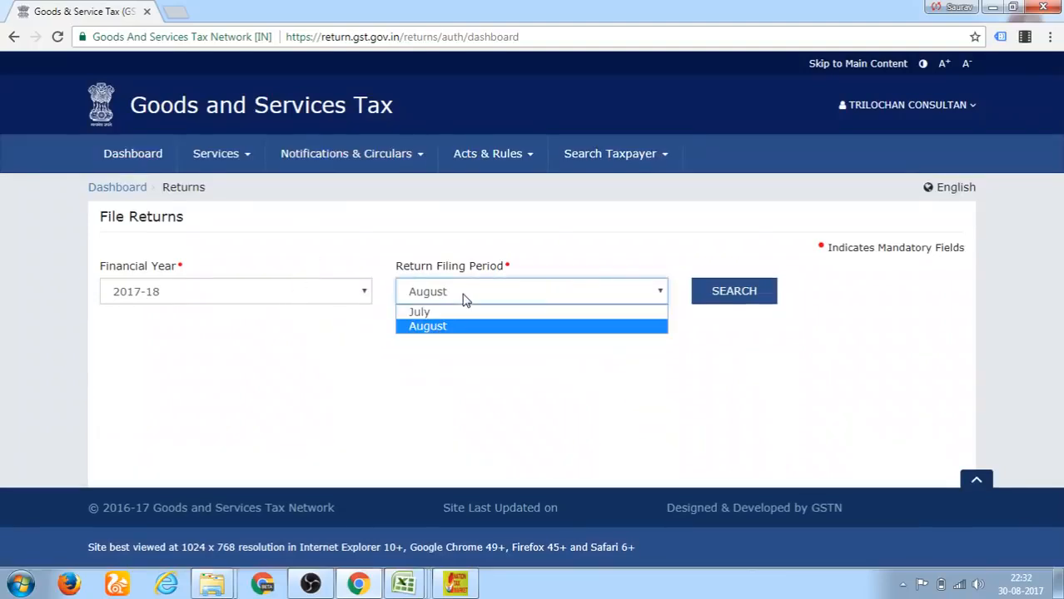
{"action": "left_click", "coordinate": [458, 327]}
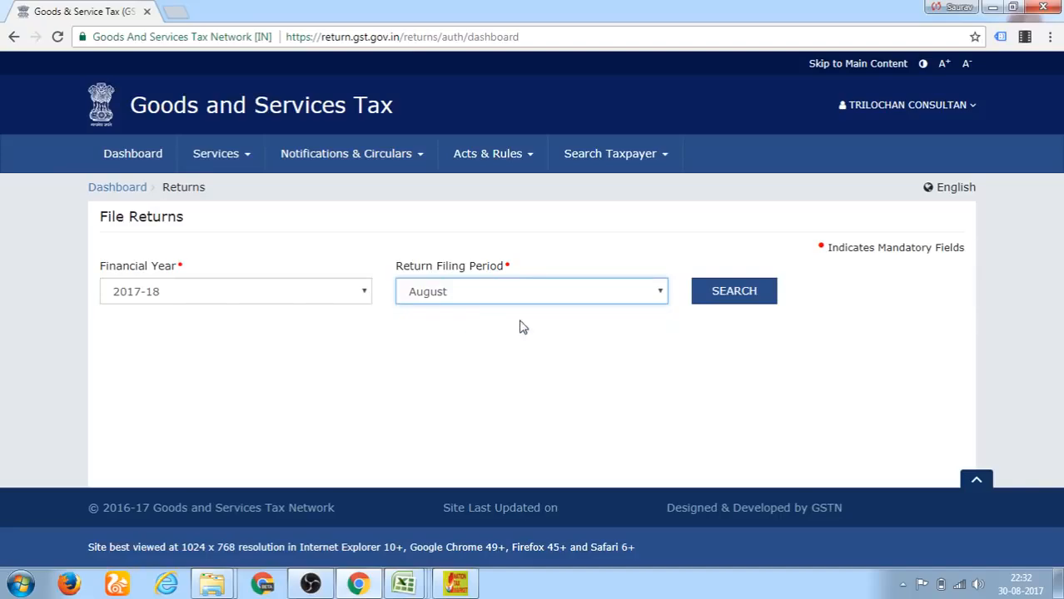
{"action": "left_click", "coordinate": [721, 292]}
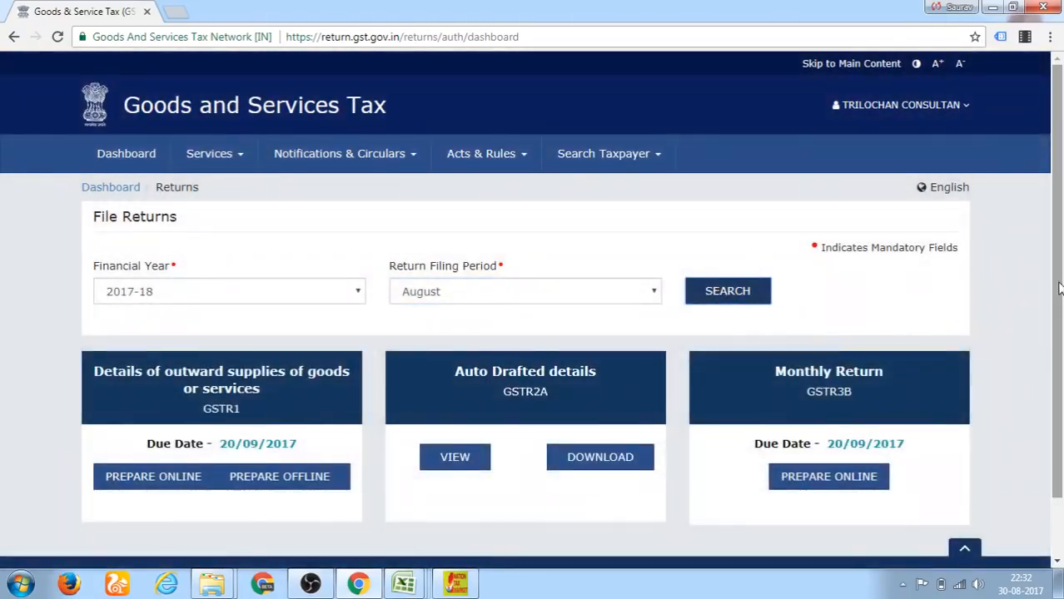
Open the August GSTR1 for online preparation and look over its details of outward supplies
{"action": "scroll", "coordinate": [1059, 288], "scroll_direction": "down", "scroll_amount": 1}
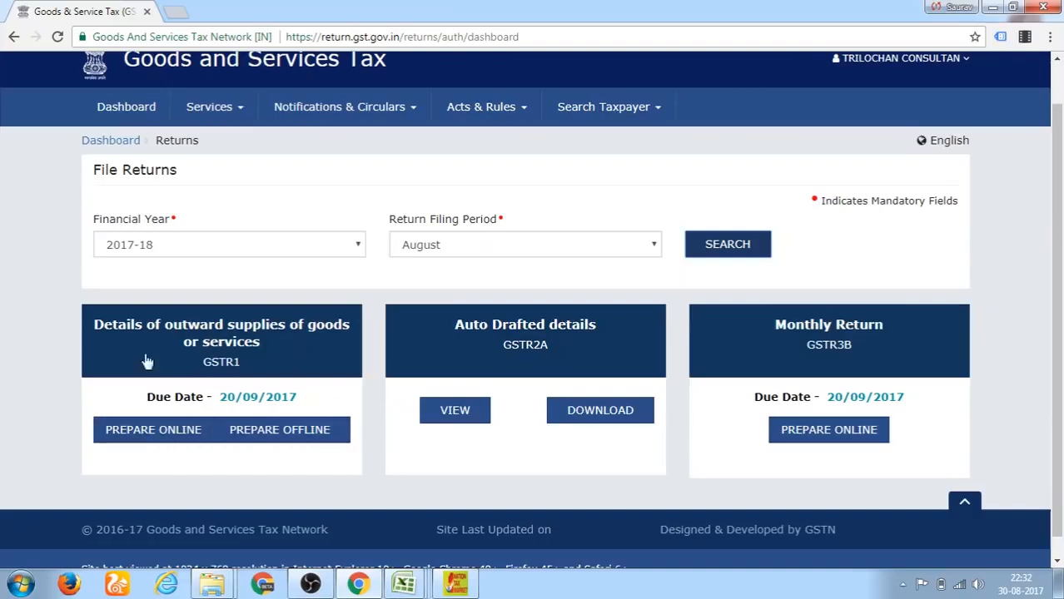
{"action": "left_click", "coordinate": [185, 431]}
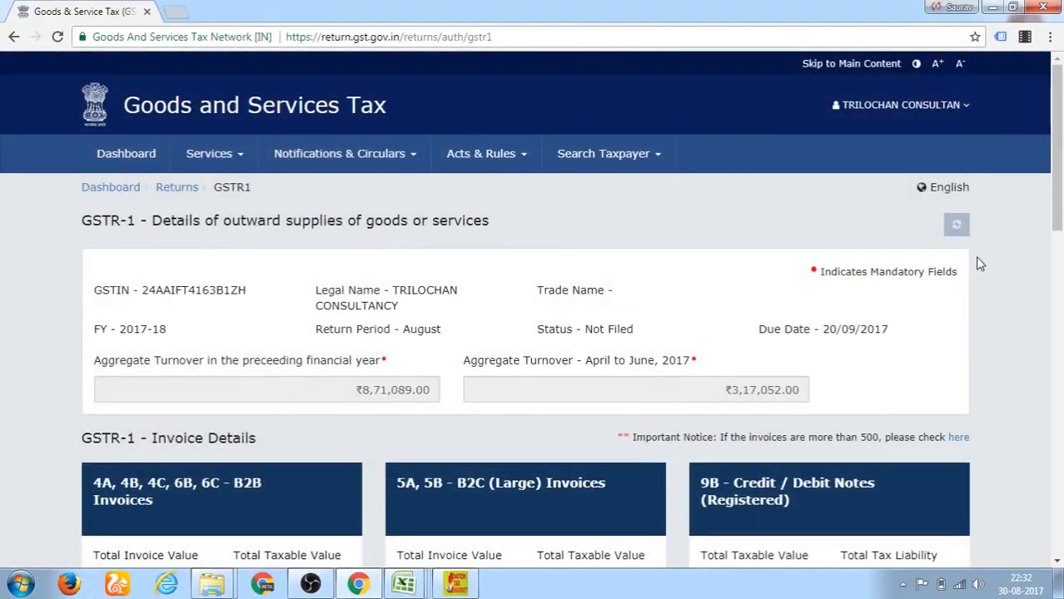
{"action": "mouse_move", "coordinate": [1057, 219]}
{"action": "left_mouse_down"}
{"action": "mouse_move", "coordinate": [1058, 275]}
{"action": "mouse_move", "coordinate": [1058, 214]}
{"action": "left_mouse_up"}
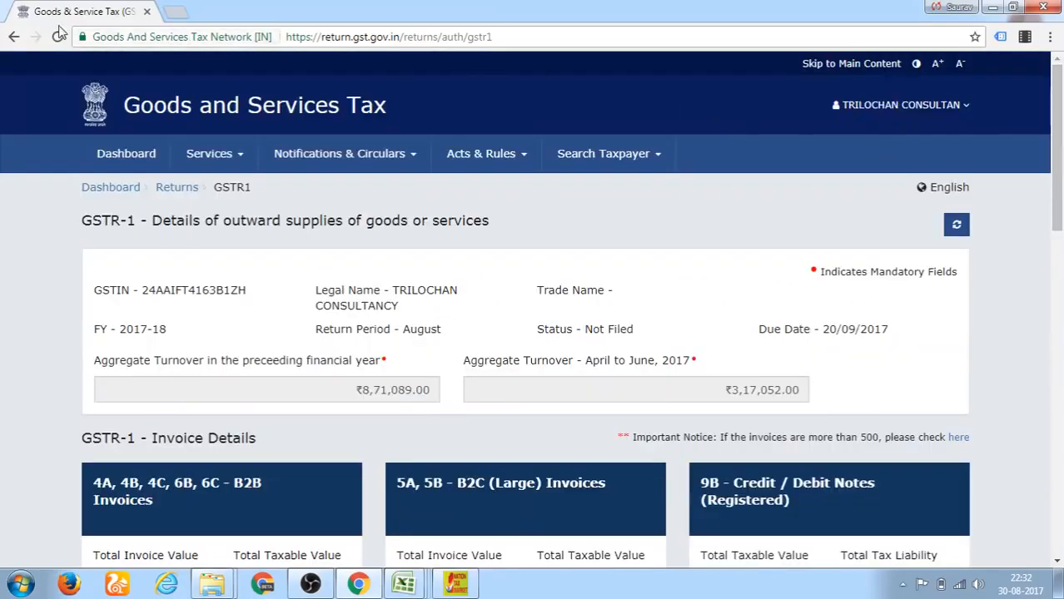
Go back to File Returns, search the August 2017-18 returns again and open GSTR1 for offline preparation
{"action": "left_click", "coordinate": [14, 38]}
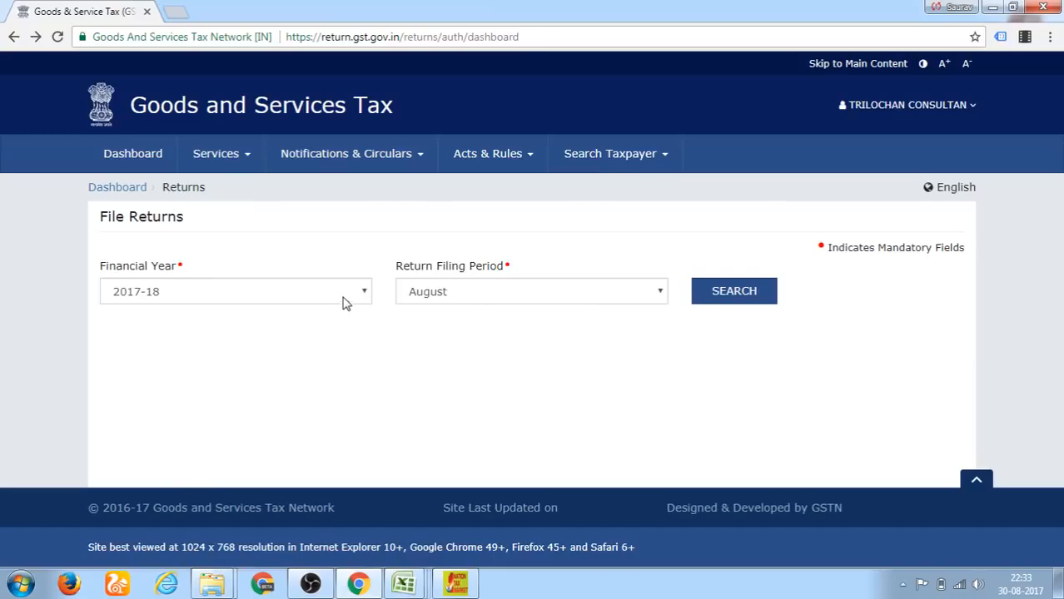
{"action": "left_click", "coordinate": [748, 291]}
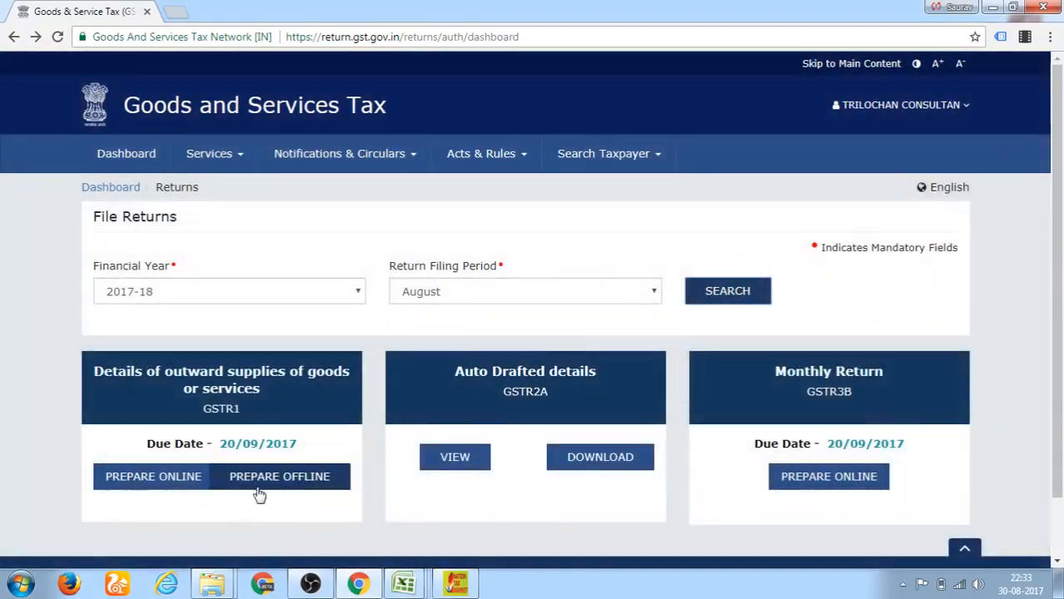
{"action": "left_click", "coordinate": [255, 485]}
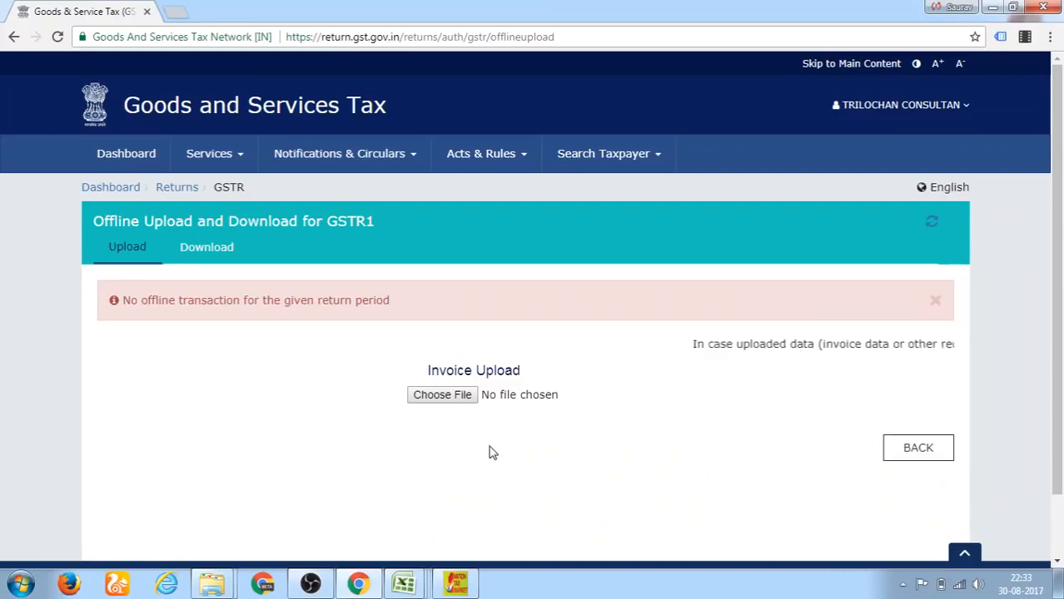
Browse the Desktop for the August 2017-18 GSTR1 JSON file under Invoice Upload, and close the file chooser without picking it
{"action": "left_click", "coordinate": [464, 396]}
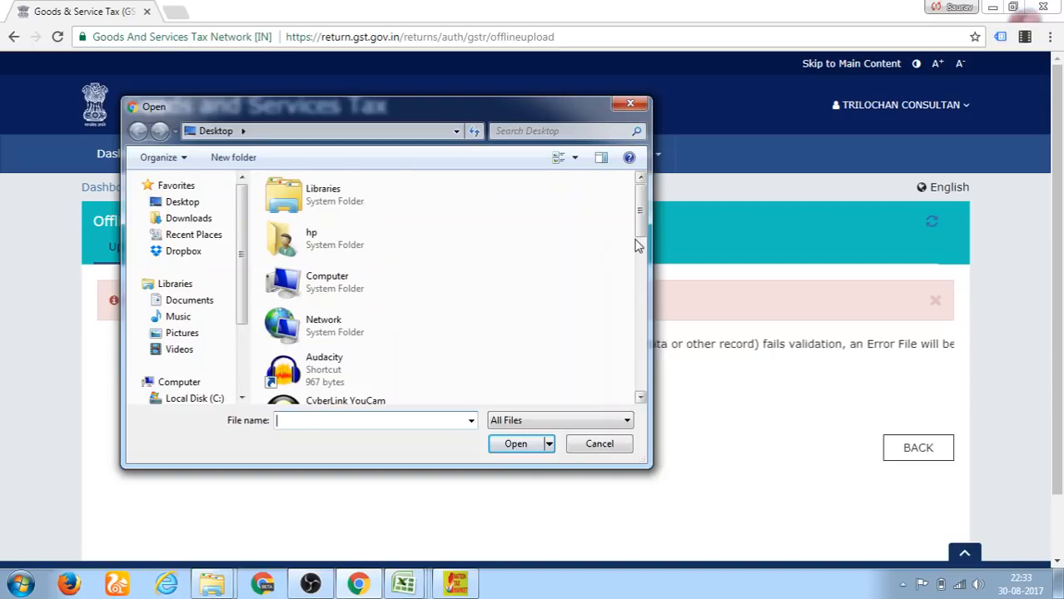
{"action": "left_click_drag", "start_coordinate": [640, 233], "coordinate": [638, 394]}
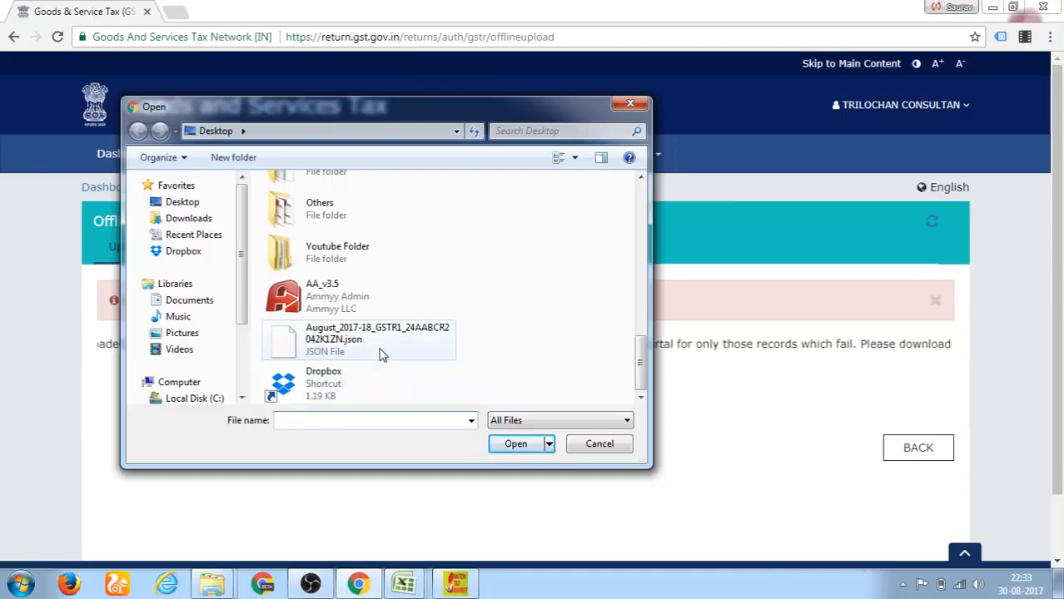
{"action": "left_click", "coordinate": [630, 103]}
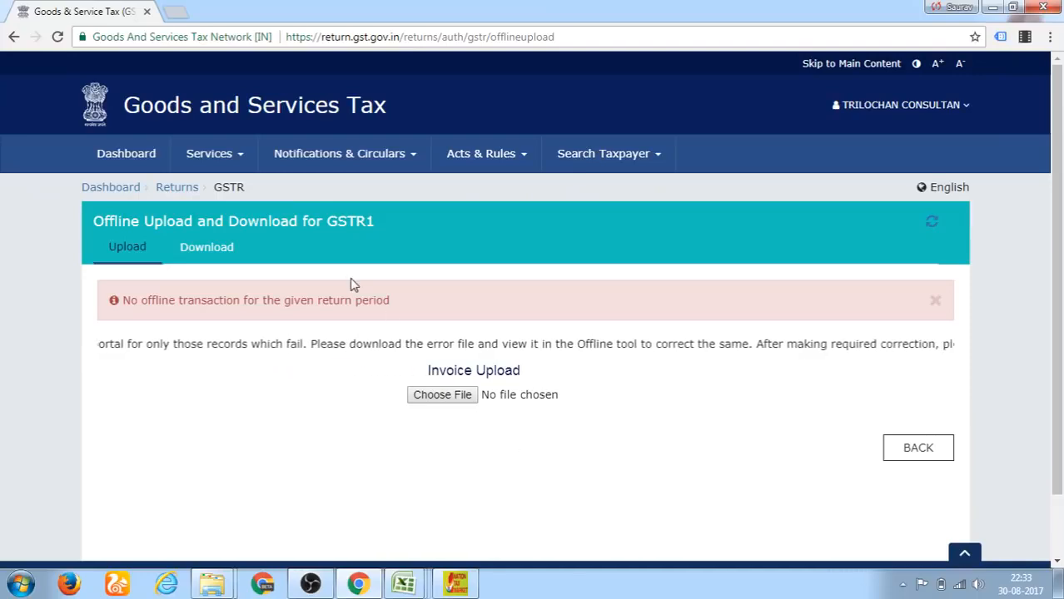
Return to the dashboard, open the return dashboard and search the returns for the July filing period of 2017-18
{"action": "left_click", "coordinate": [128, 158]}
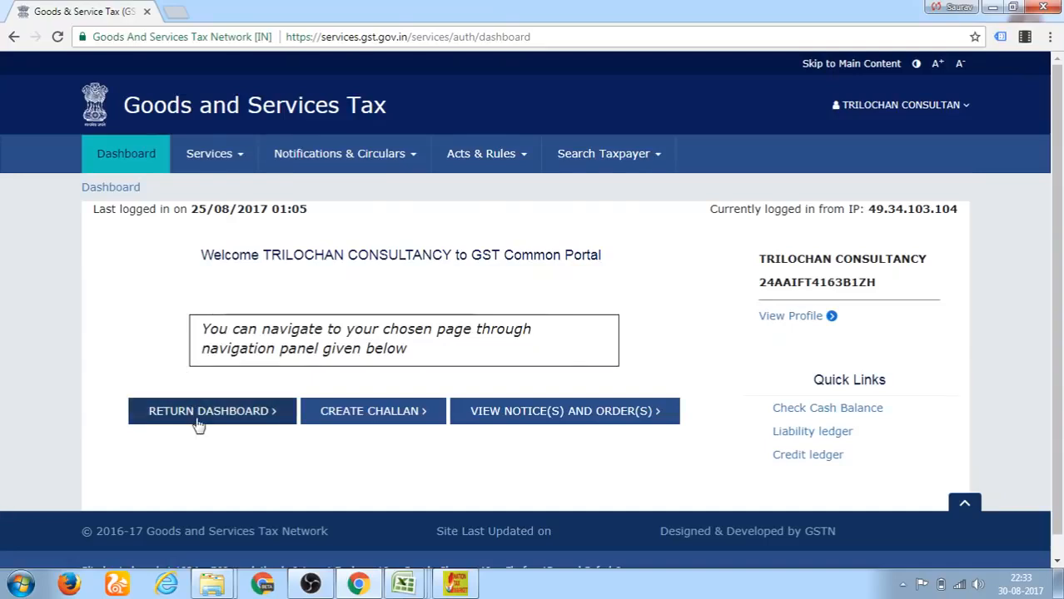
{"action": "left_click", "coordinate": [198, 424]}
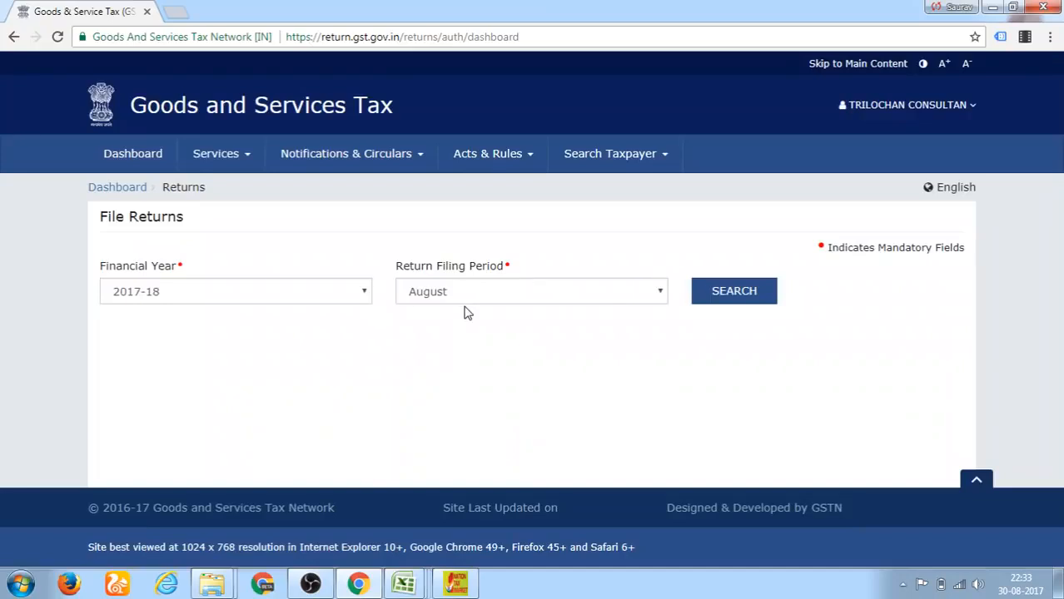
{"action": "left_click", "coordinate": [564, 300]}
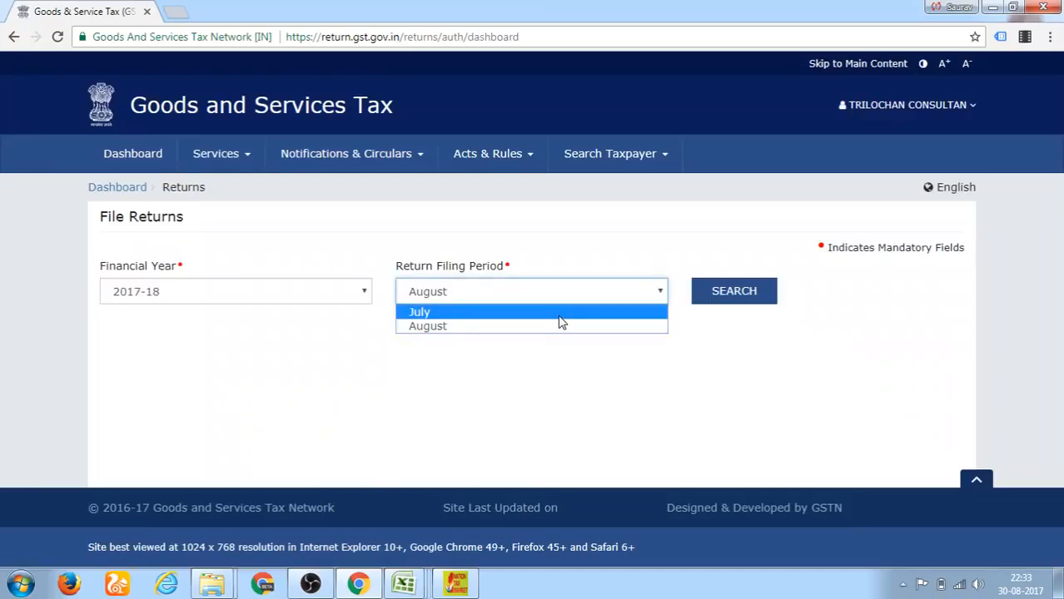
{"action": "left_click", "coordinate": [560, 314]}
{"action": "left_click", "coordinate": [743, 295]}
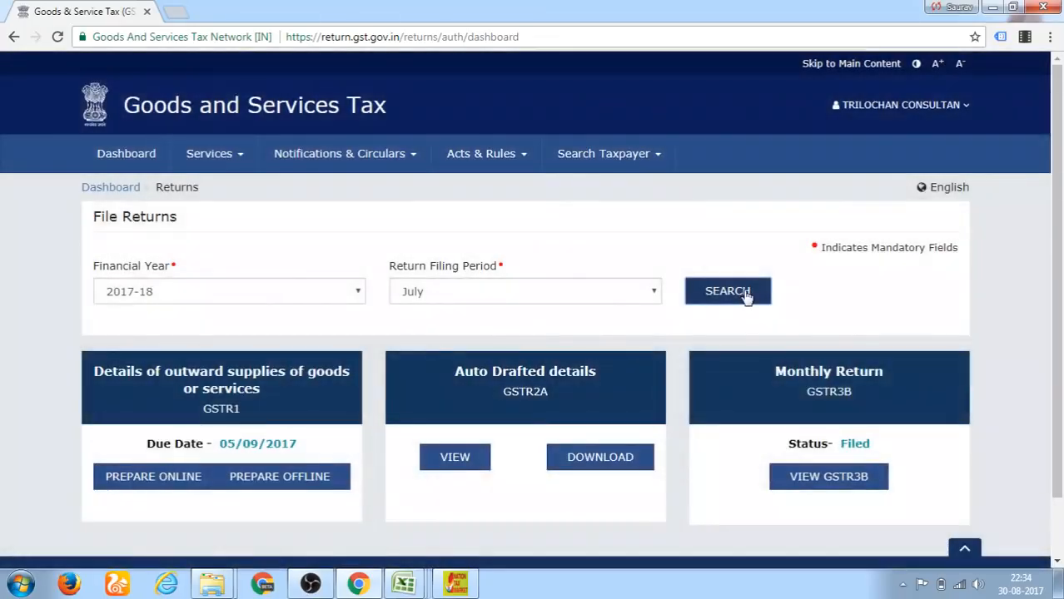
Open the July GSTR1 online and examine the invoice details of its B2B and other sections
{"action": "left_click", "coordinate": [216, 411]}
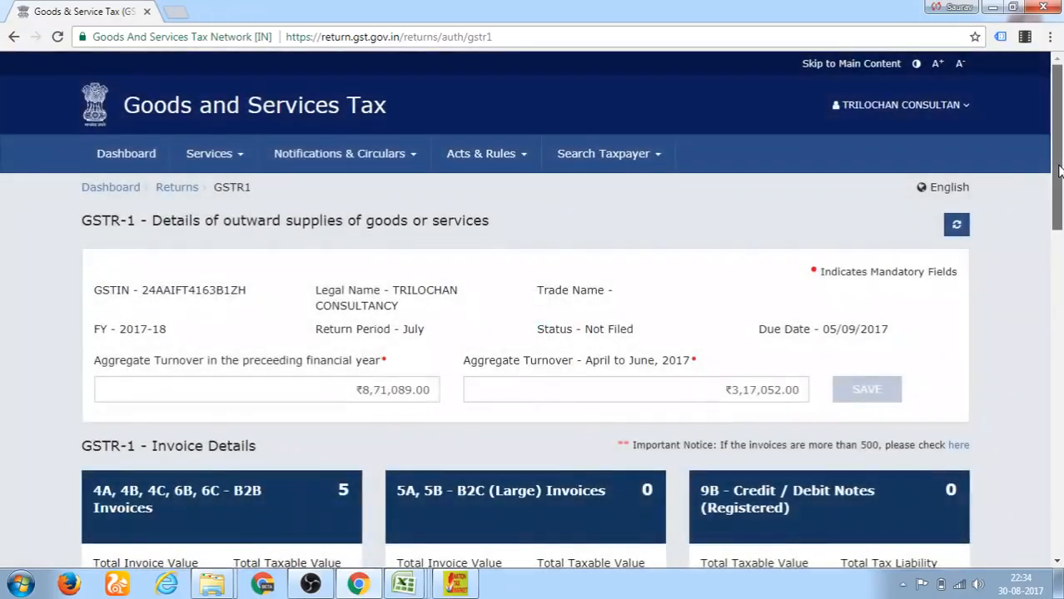
{"action": "left_click_drag", "start_coordinate": [1059, 171], "coordinate": [1058, 218]}
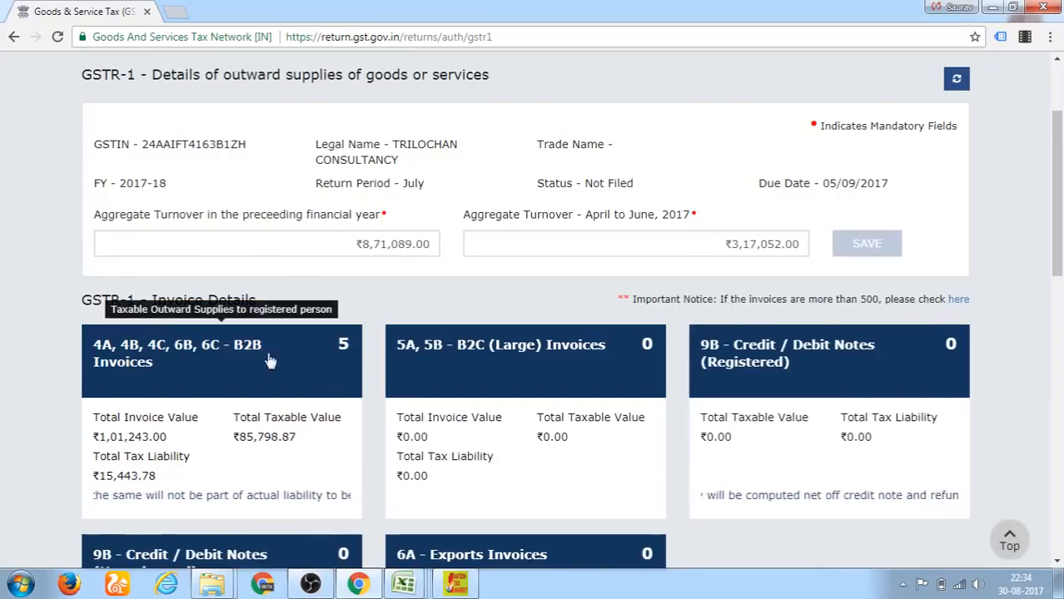
{"action": "left_click_drag", "start_coordinate": [1058, 256], "coordinate": [1059, 274]}
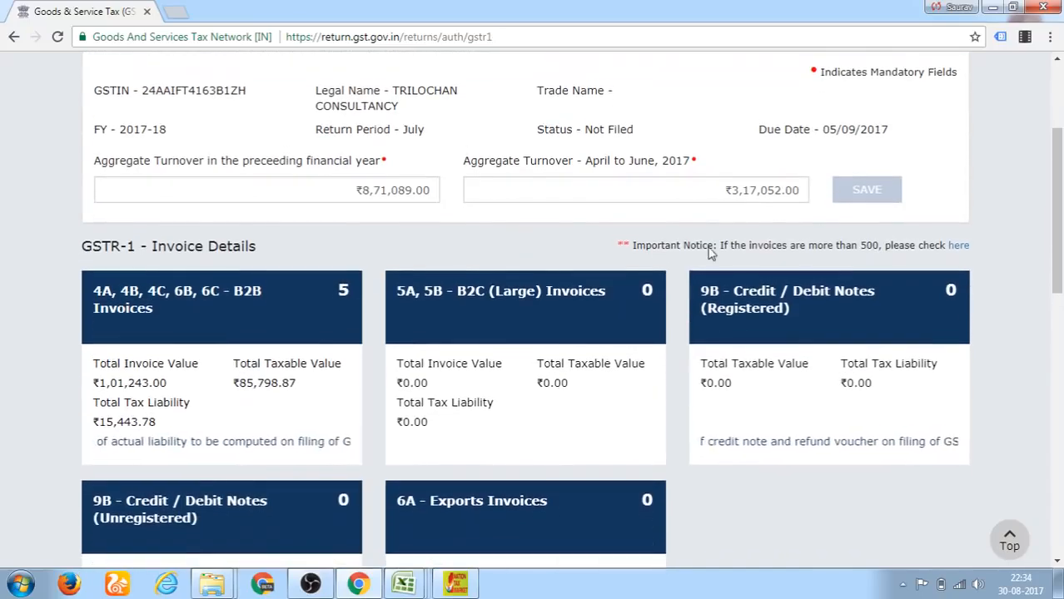
Open the B2B invoices of the first listed receiver and compare those uploaded by the receiver and by the taxpayer
{"action": "left_click", "coordinate": [200, 313]}
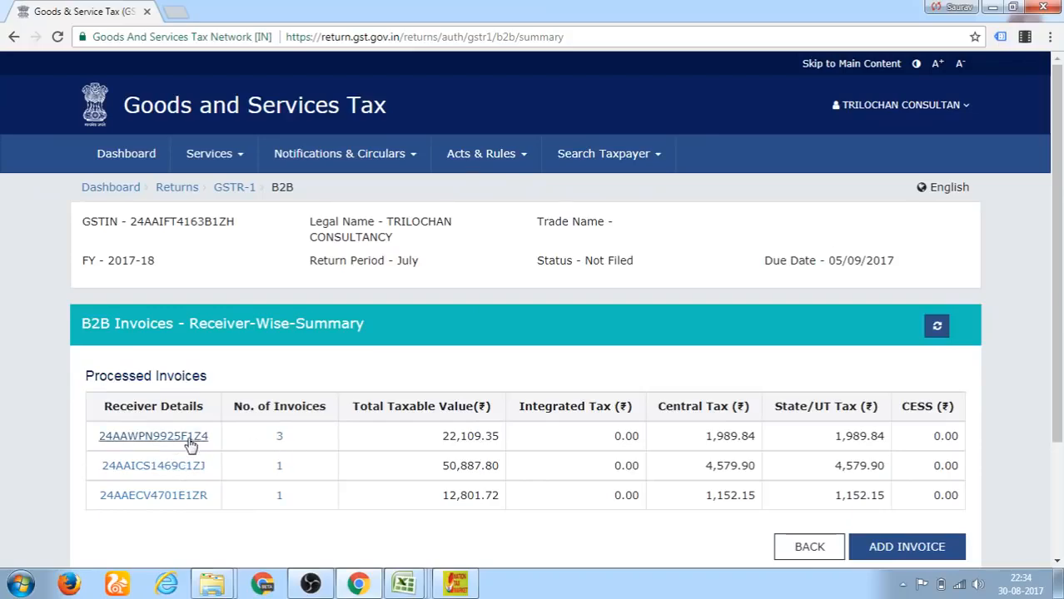
{"action": "left_click", "coordinate": [153, 436]}
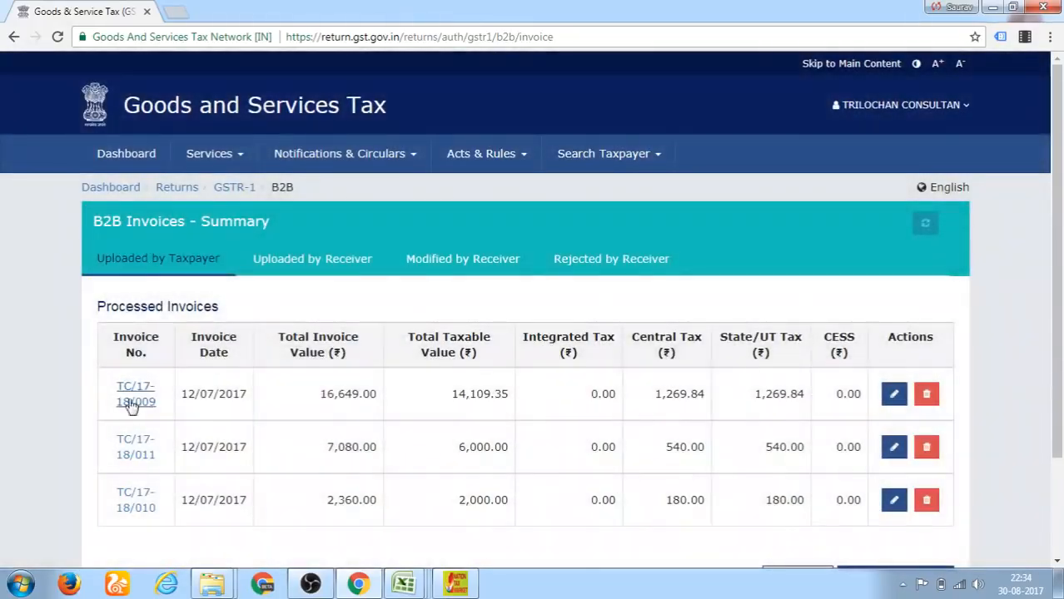
{"action": "left_click", "coordinate": [286, 263]}
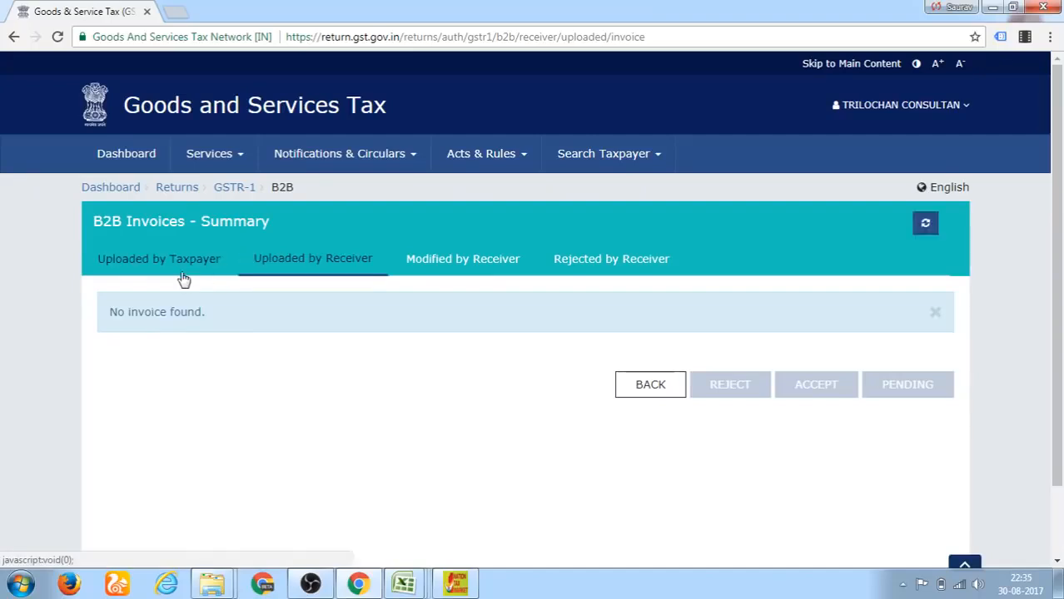
{"action": "left_click", "coordinate": [186, 265]}
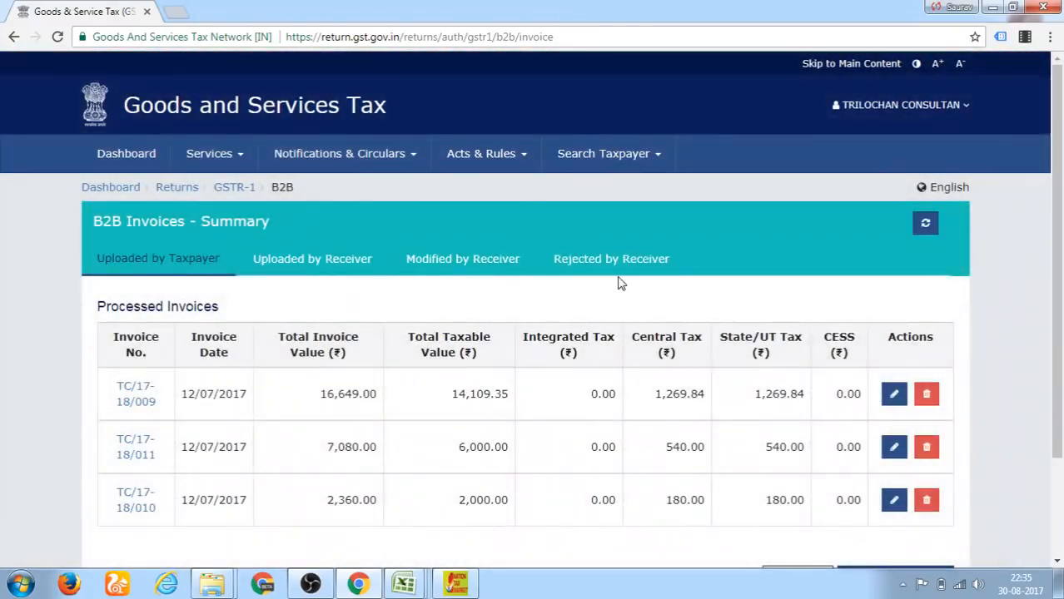
Go back from the receiver's B2B invoices through the GSTR-1 overview to the File Returns page
{"action": "mouse_move", "coordinate": [1060, 256]}
{"action": "left_mouse_down"}
{"action": "mouse_move", "coordinate": [1060, 313]}
{"action": "mouse_move", "coordinate": [1061, 238]}
{"action": "left_mouse_up"}
{"action": "left_click", "coordinate": [14, 36]}
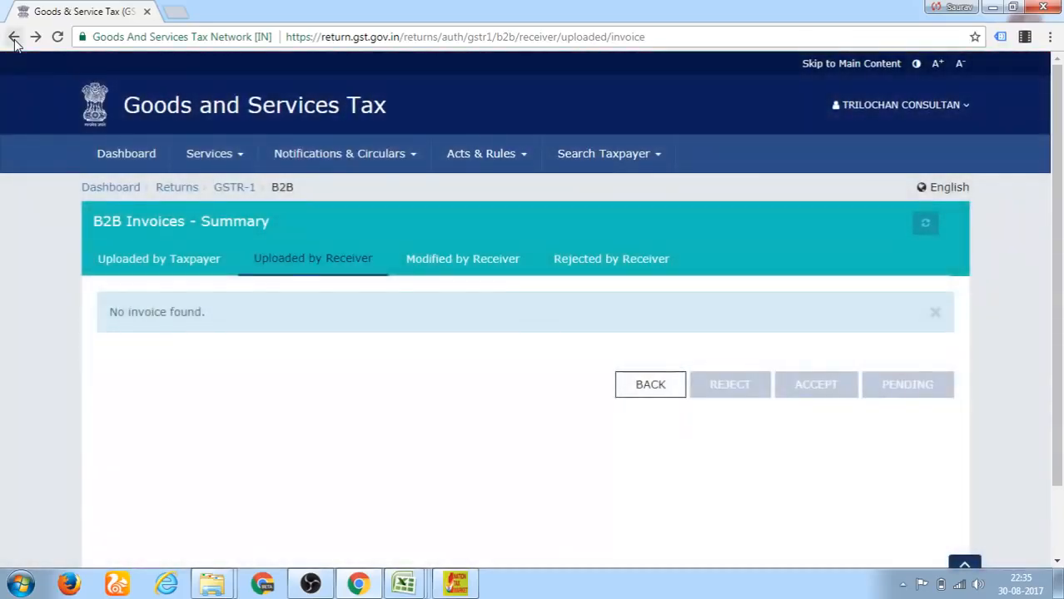
{"action": "left_click", "coordinate": [14, 39]}
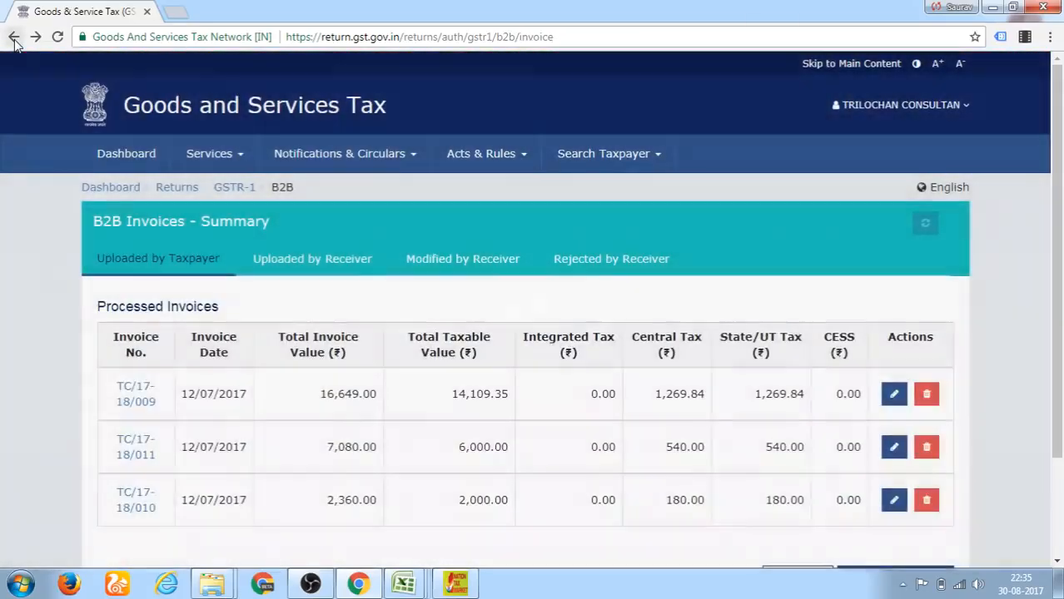
{"action": "left_click", "coordinate": [14, 39]}
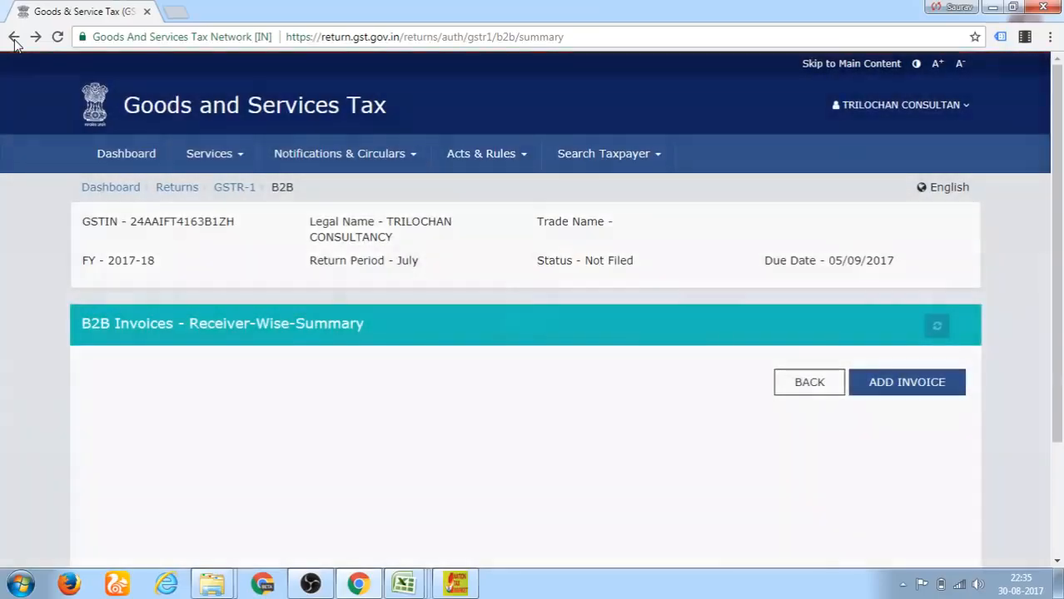
{"action": "left_click", "coordinate": [14, 38]}
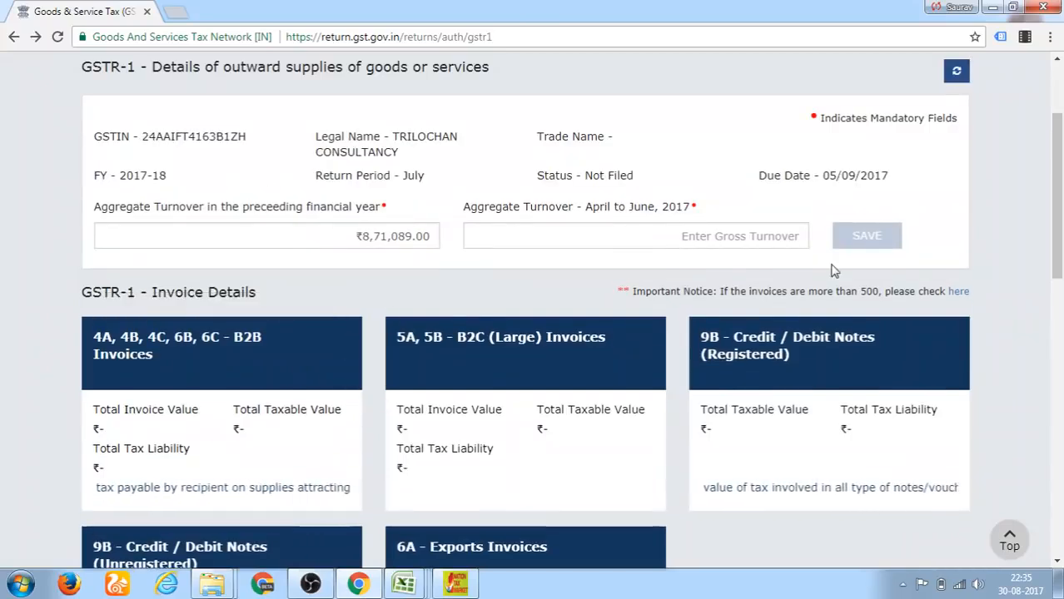
{"action": "scroll", "coordinate": [1055, 220], "scroll_direction": "up", "scroll_amount": 2}
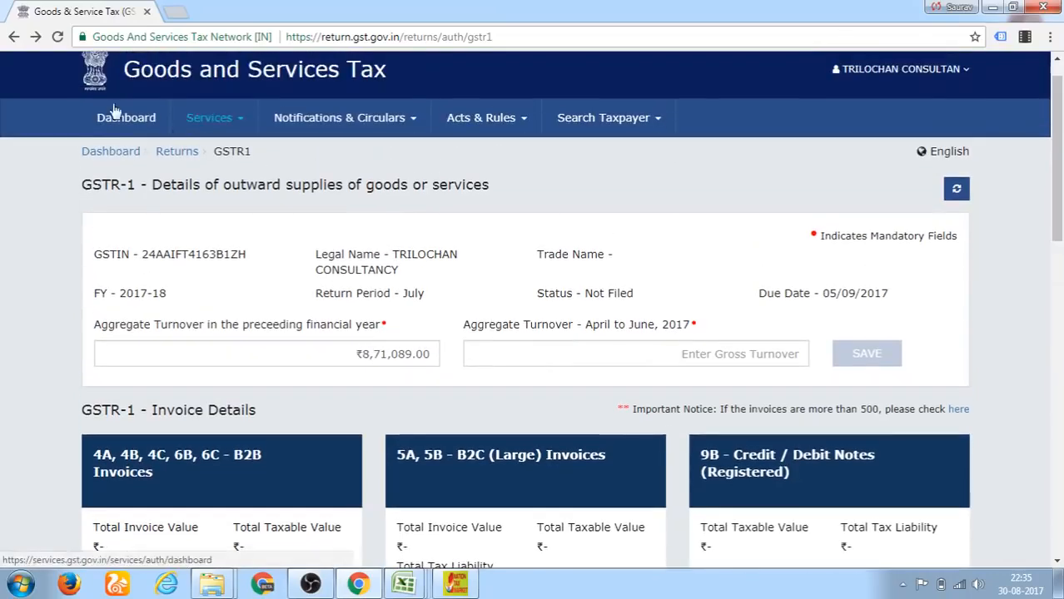
{"action": "left_click", "coordinate": [13, 38]}
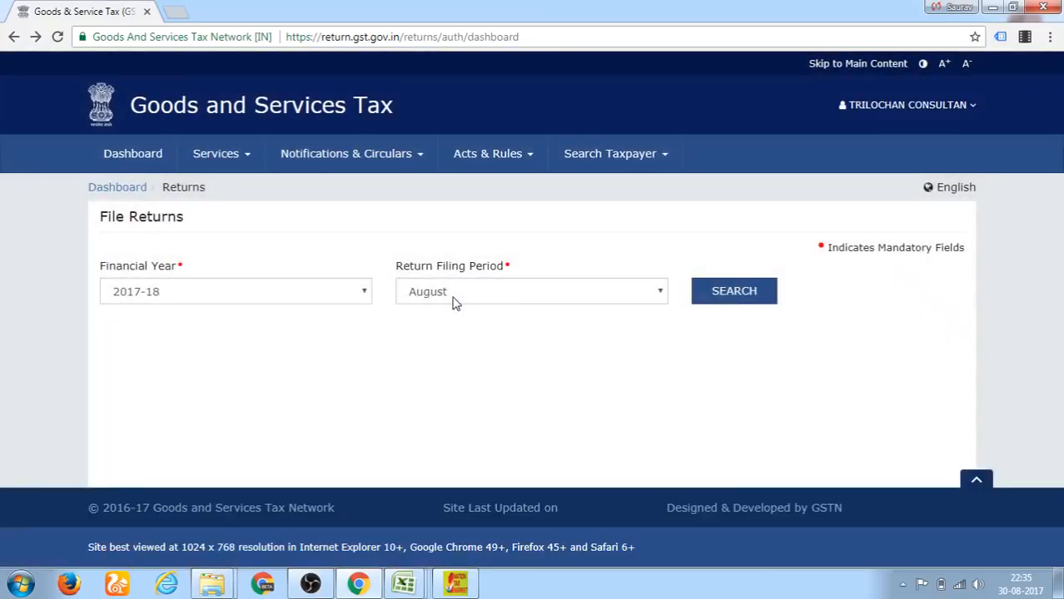
Set the return filing period to July for 2017-18 and search the returns
{"action": "left_click", "coordinate": [454, 299]}
{"action": "left_click", "coordinate": [460, 313]}
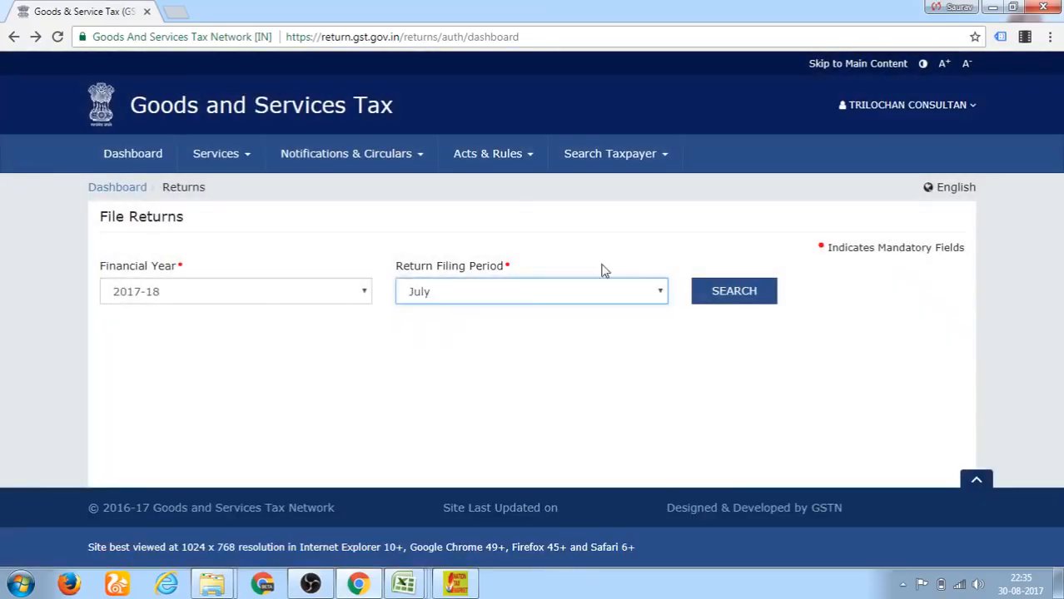
{"action": "left_click", "coordinate": [725, 305]}
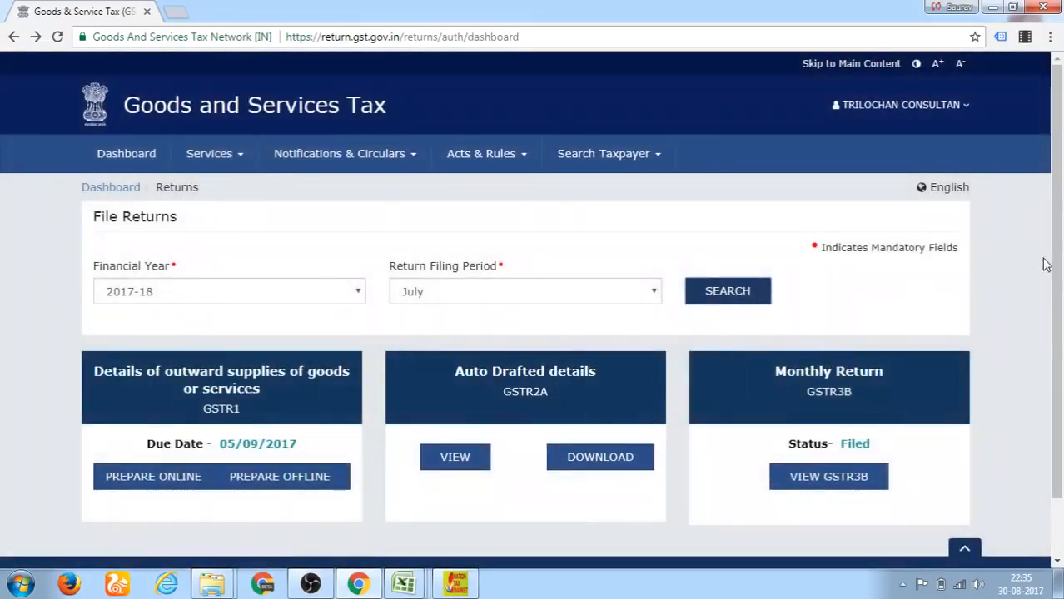
Open the July GSTR1 for online preparation and review its turnover, invoice details, other details and the declaration with the filing options
{"action": "scroll", "coordinate": [1055, 275], "scroll_direction": "down", "scroll_amount": 1}
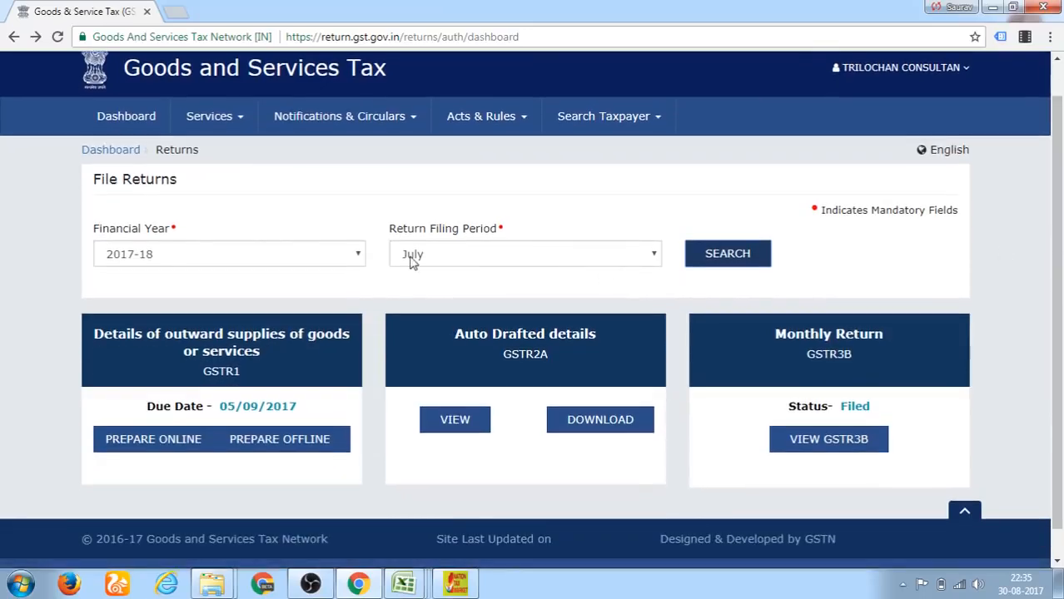
{"action": "left_click", "coordinate": [295, 352]}
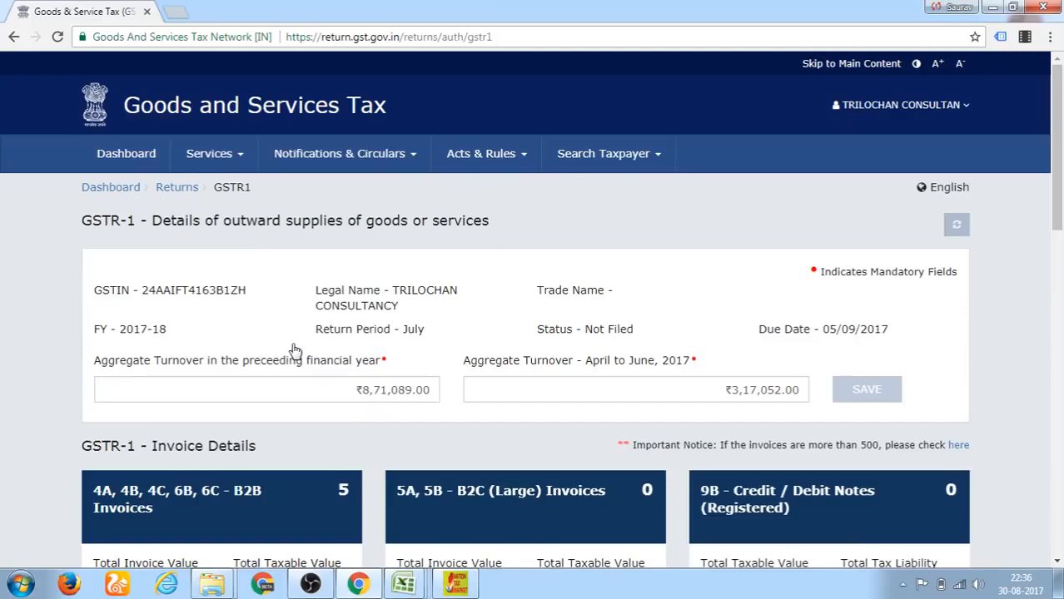
{"action": "left_click_drag", "start_coordinate": [1057, 176], "coordinate": [1059, 280]}
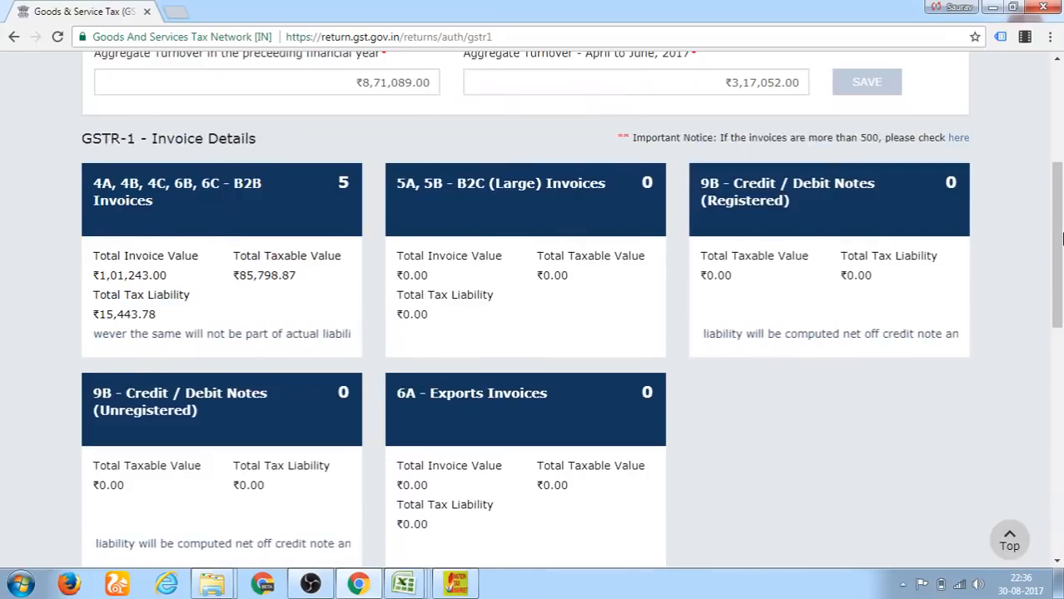
{"action": "left_click_drag", "start_coordinate": [1059, 241], "coordinate": [1061, 418]}
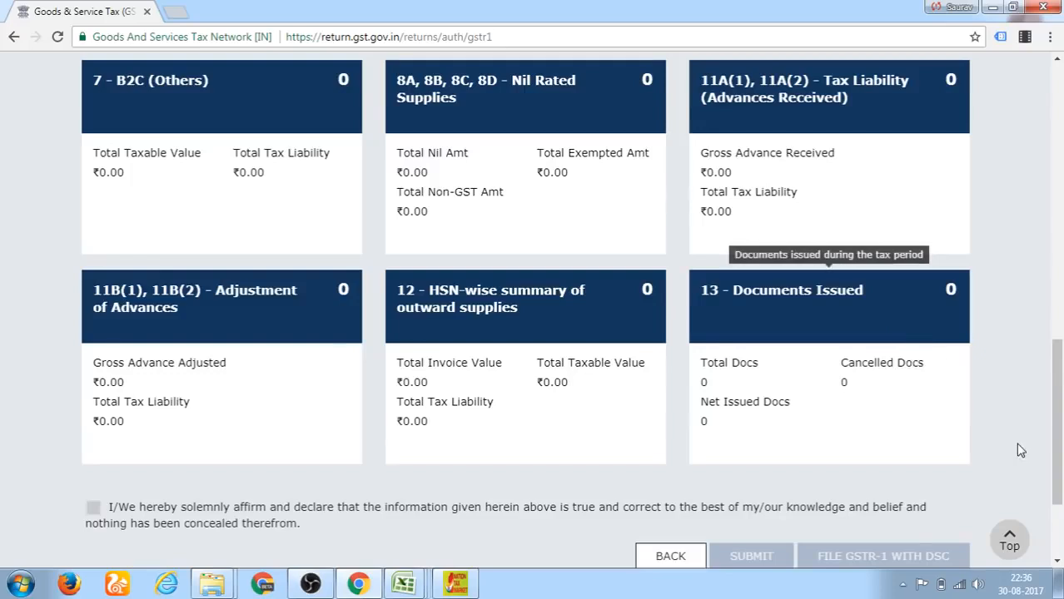
{"action": "left_click_drag", "start_coordinate": [1054, 434], "coordinate": [1057, 479]}
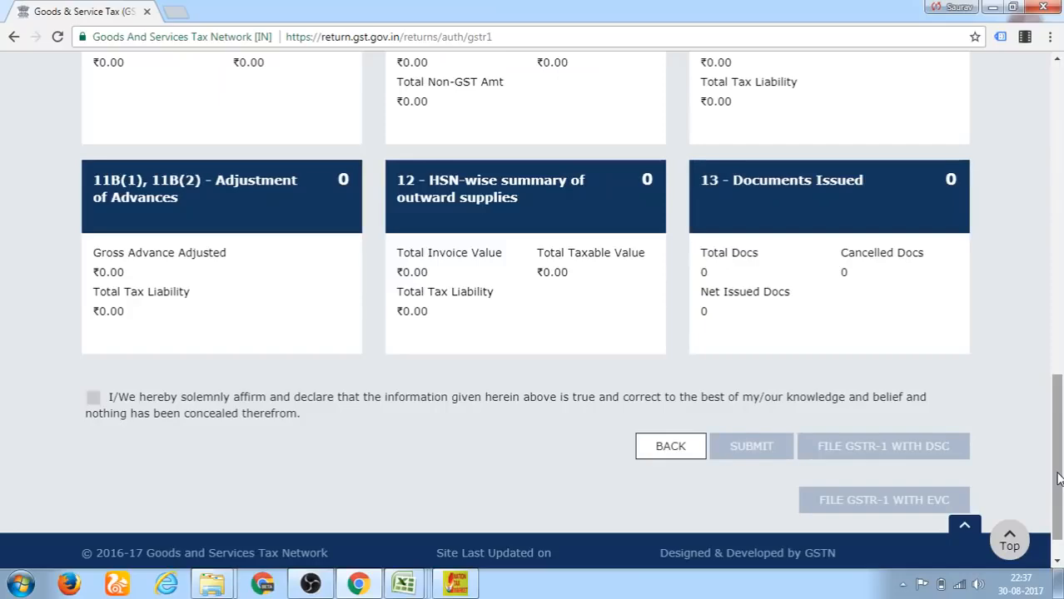
{"action": "left_click_drag", "start_coordinate": [1058, 478], "coordinate": [1060, 123]}
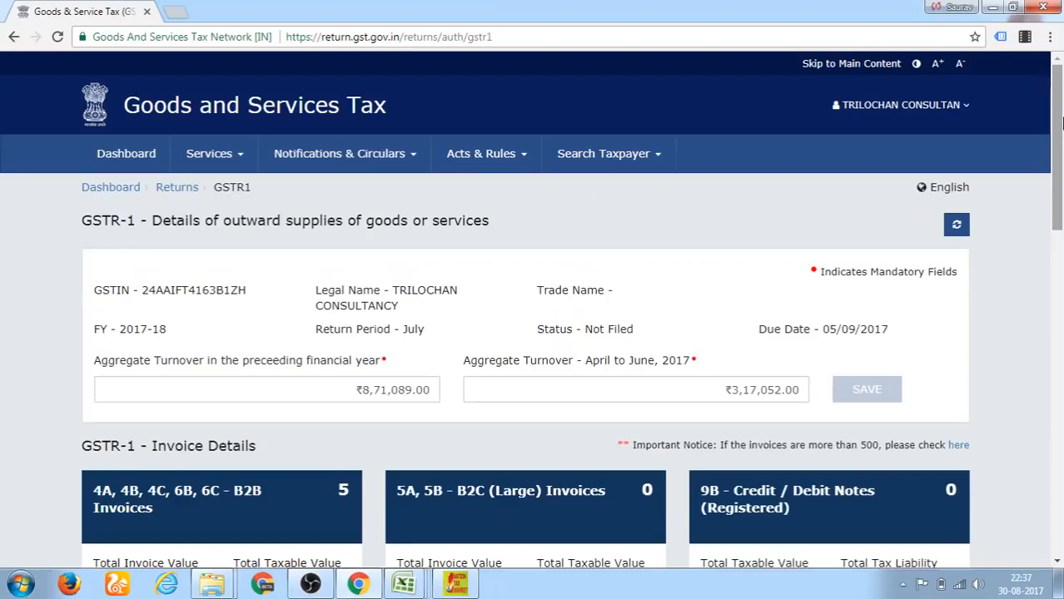
{"action": "mouse_move", "coordinate": [1057, 126]}
{"action": "left_mouse_down"}
{"action": "mouse_move", "coordinate": [1057, 304]}
{"action": "mouse_move", "coordinate": [1062, 107]}
{"action": "left_mouse_up"}
{"action": "mouse_move", "coordinate": [1057, 166]}
{"action": "left_mouse_down"}
{"action": "mouse_move", "coordinate": [1058, 178]}
{"action": "mouse_move", "coordinate": [1060, 155]}
{"action": "left_mouse_up"}
{"action": "left_click_drag", "start_coordinate": [1059, 174], "coordinate": [1060, 306]}
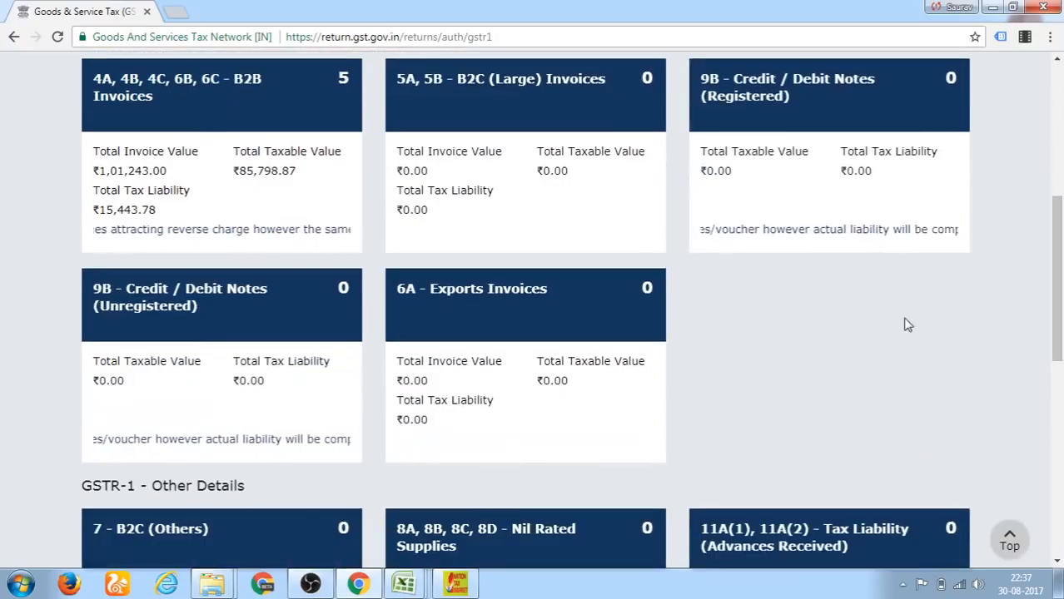
{"action": "right_click", "coordinate": [310, 583]}
{"action": "left_click", "coordinate": [312, 547]}
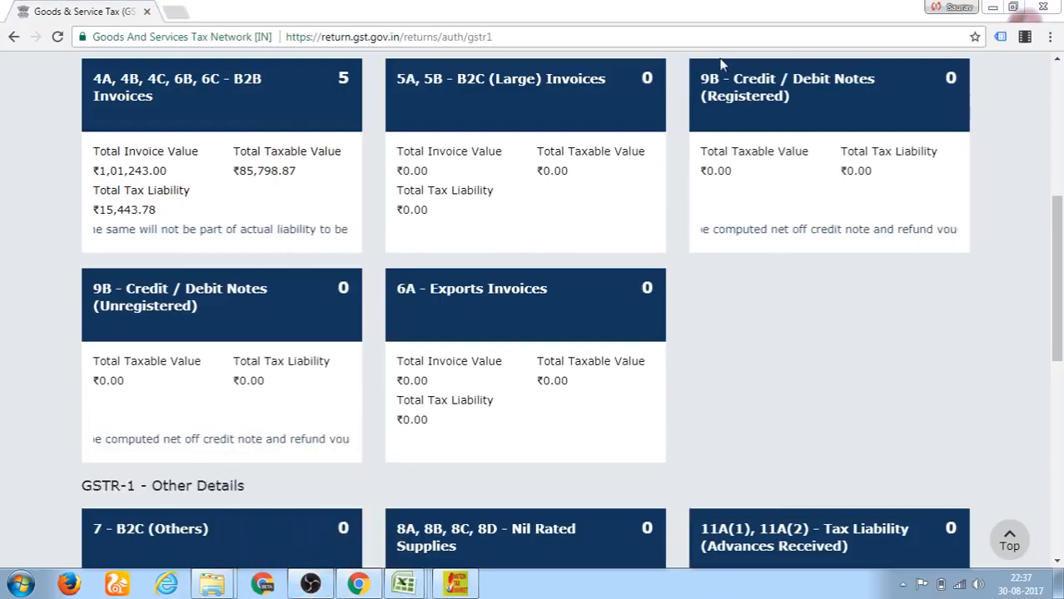